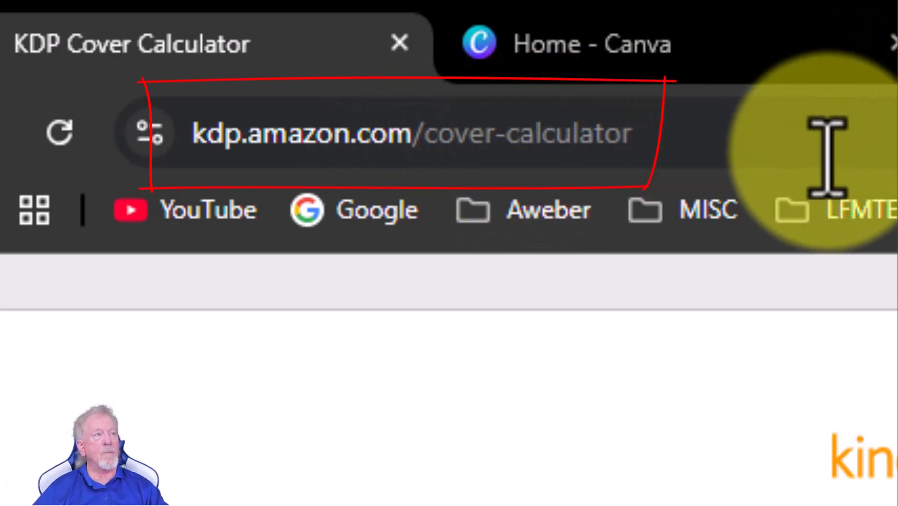
click(650, 8)
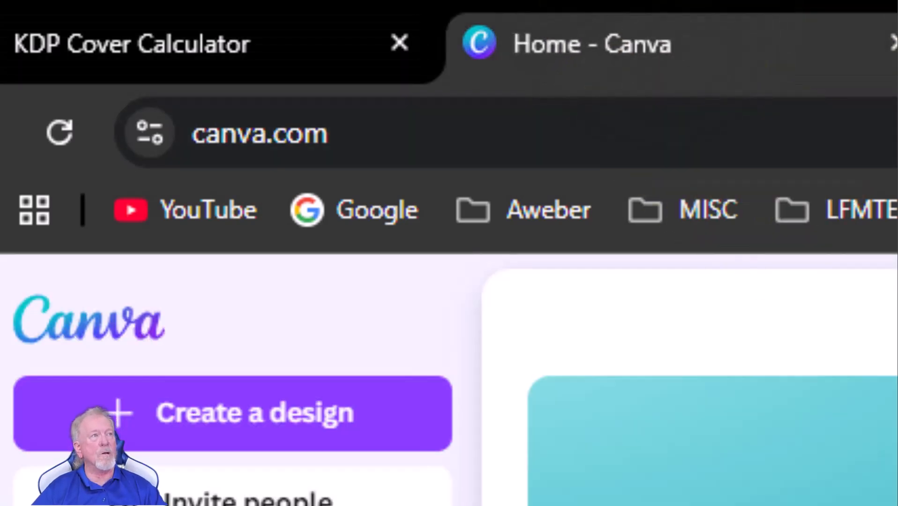
click(1, 6)
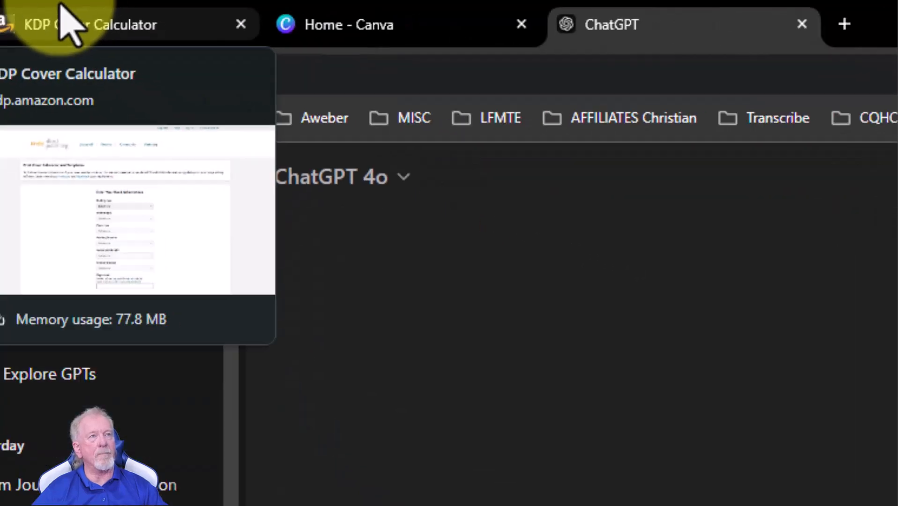
click(71, 38)
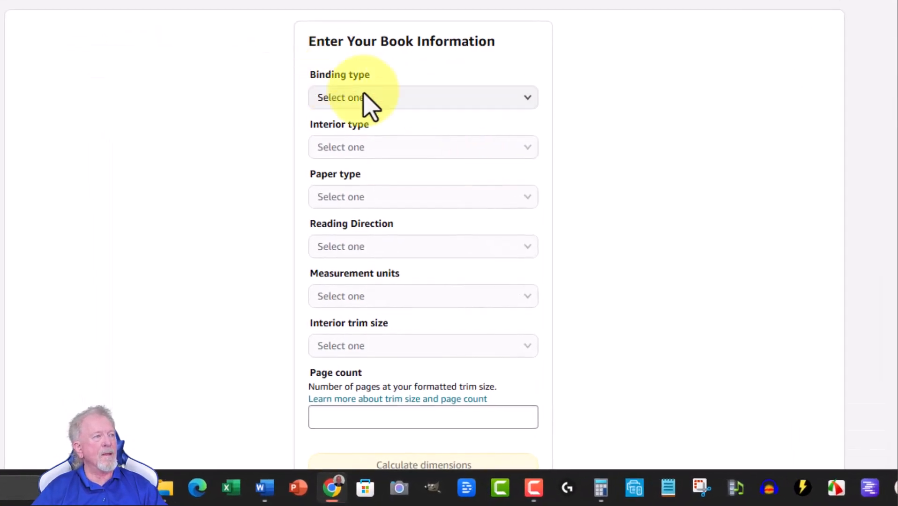
Step: In the book information form, set binding type to Paperback, interior type to Black & white and paper type to White paper
click(527, 99)
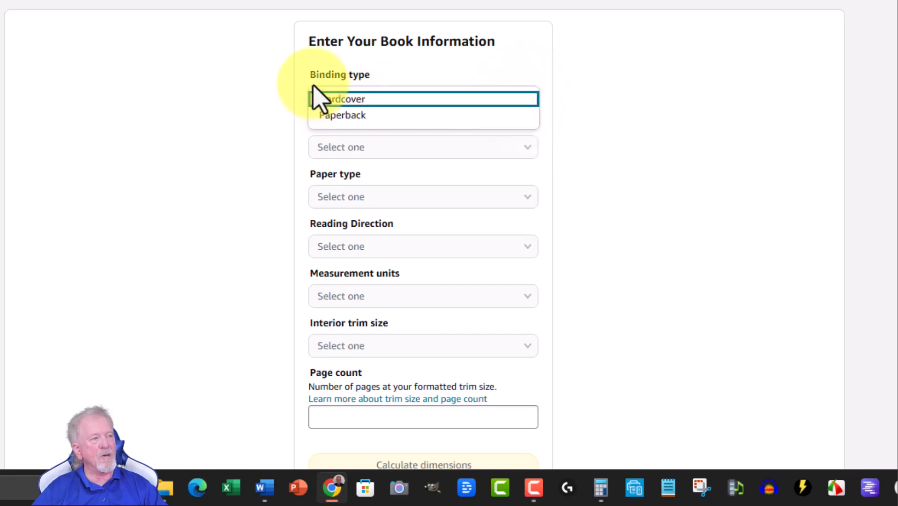
click(324, 117)
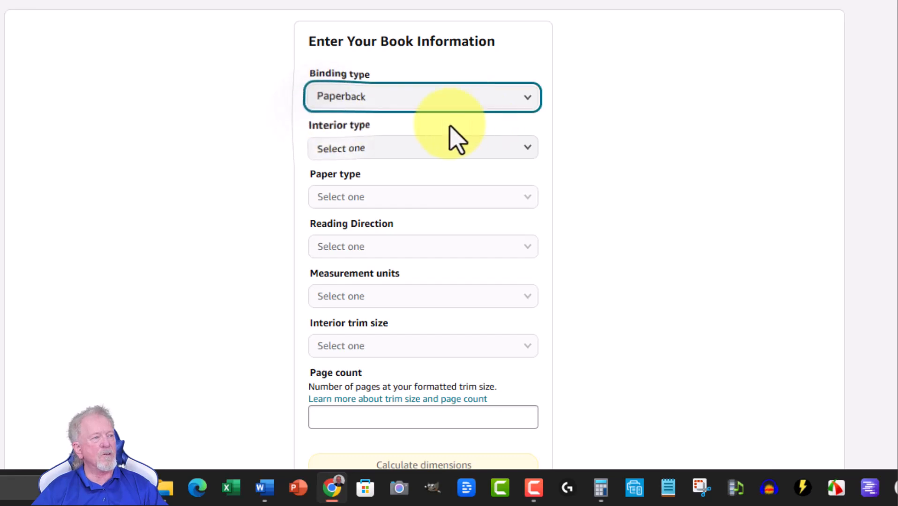
click(528, 148)
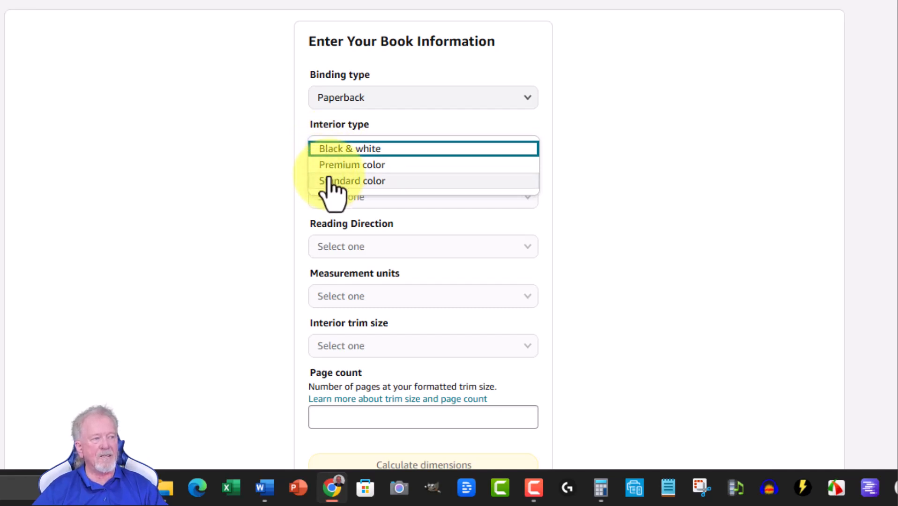
click(332, 149)
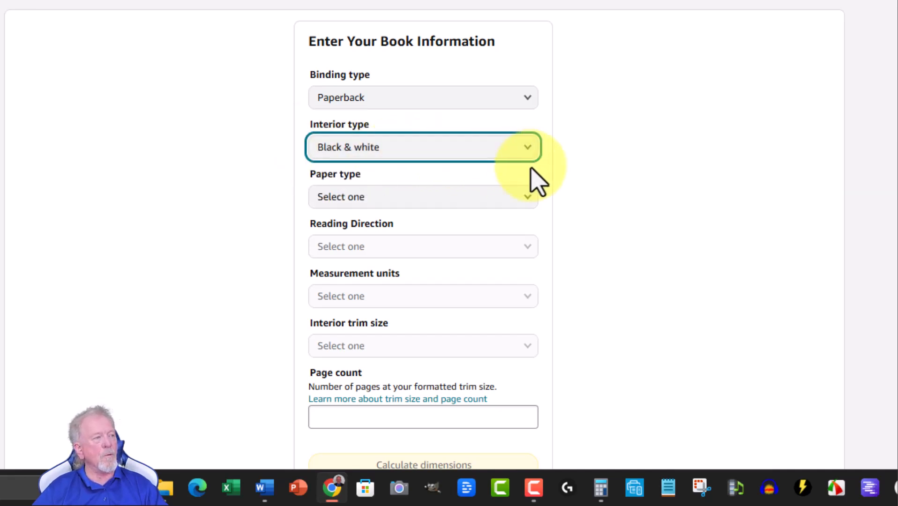
click(526, 198)
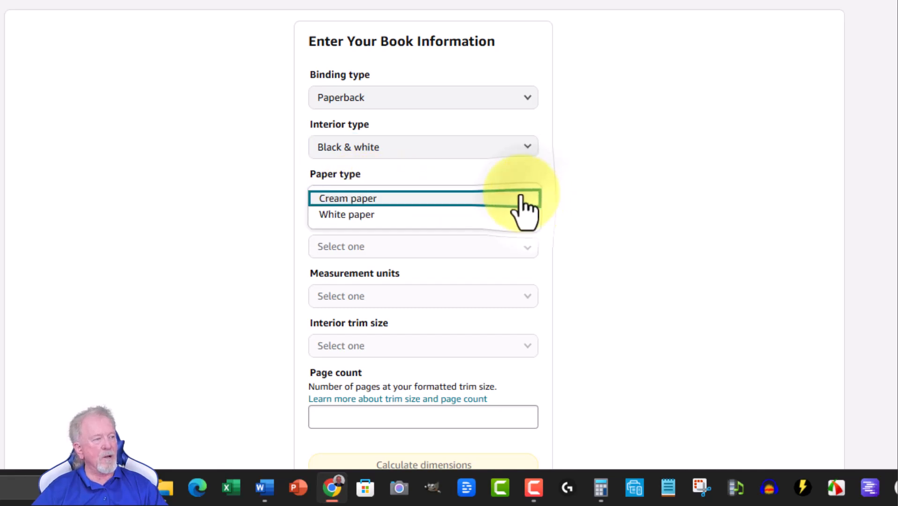
click(341, 220)
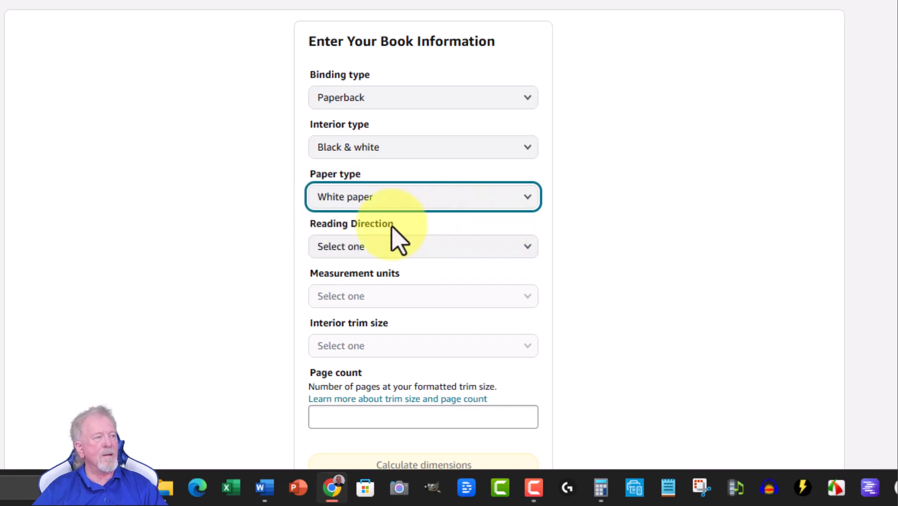
Step: Set the reading direction to Left to Right, the measurement units to Inches and the interior trim size to 6 x 9 in
click(529, 247)
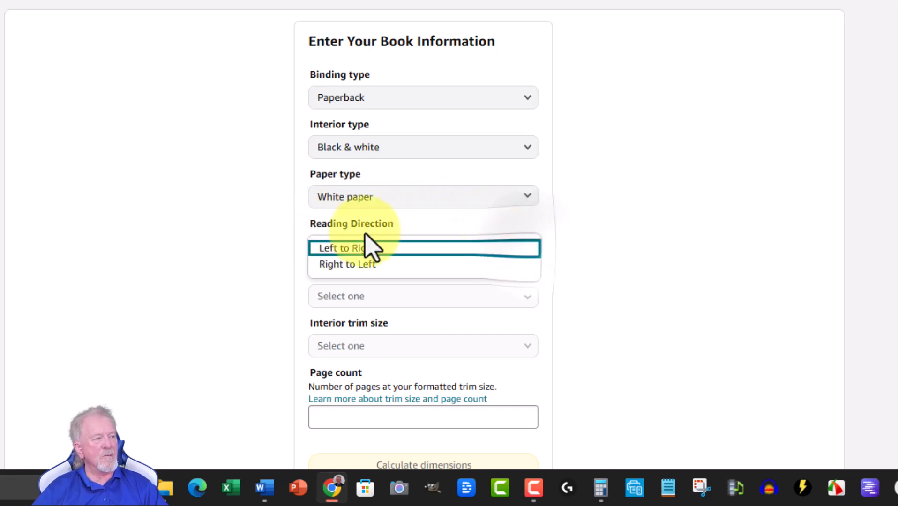
click(333, 248)
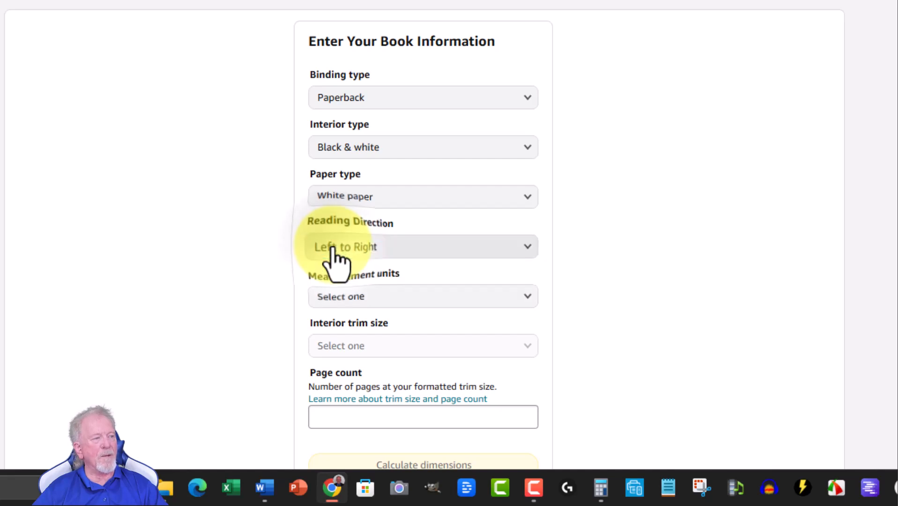
click(527, 298)
click(334, 300)
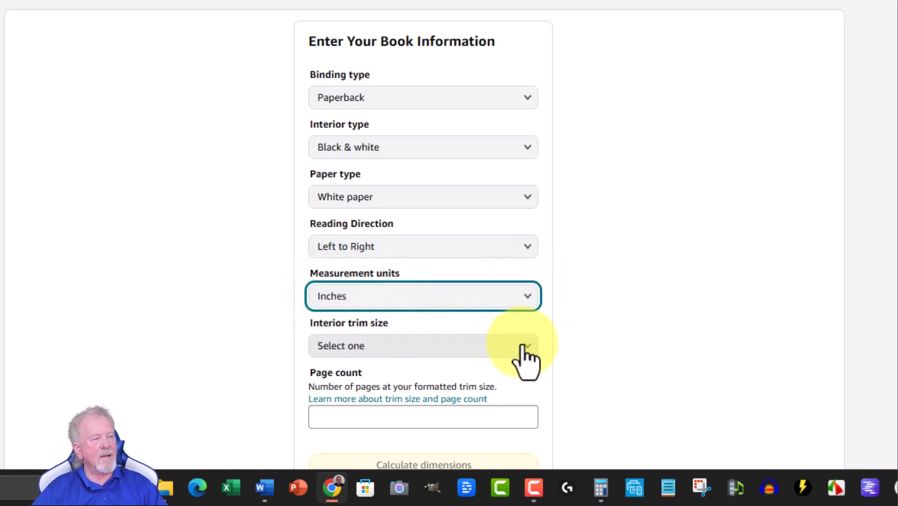
click(526, 350)
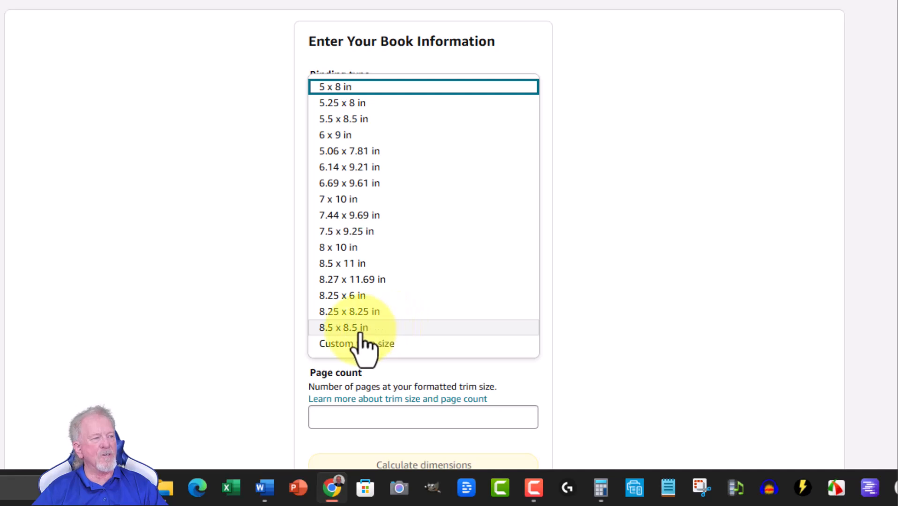
click(332, 136)
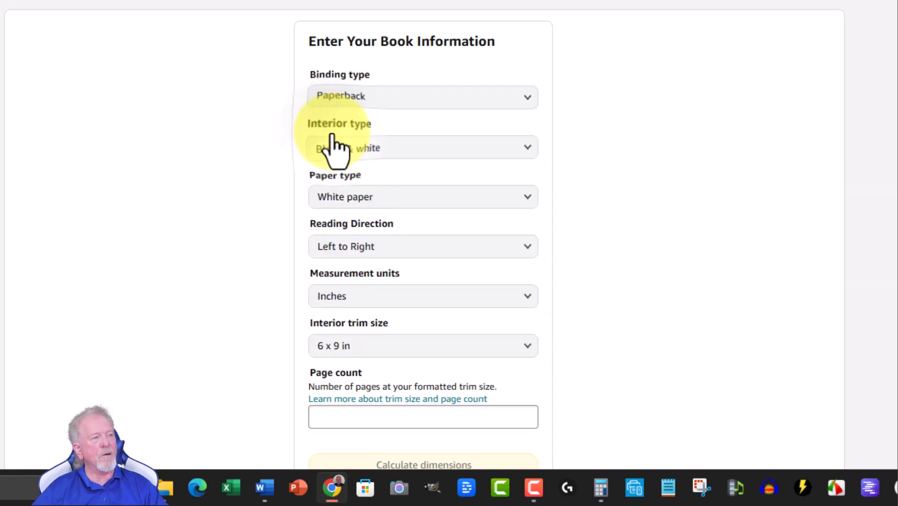
Step: Enter a page count of 370 and calculate the cover dimensions
scroll(679, 147, down, 5)
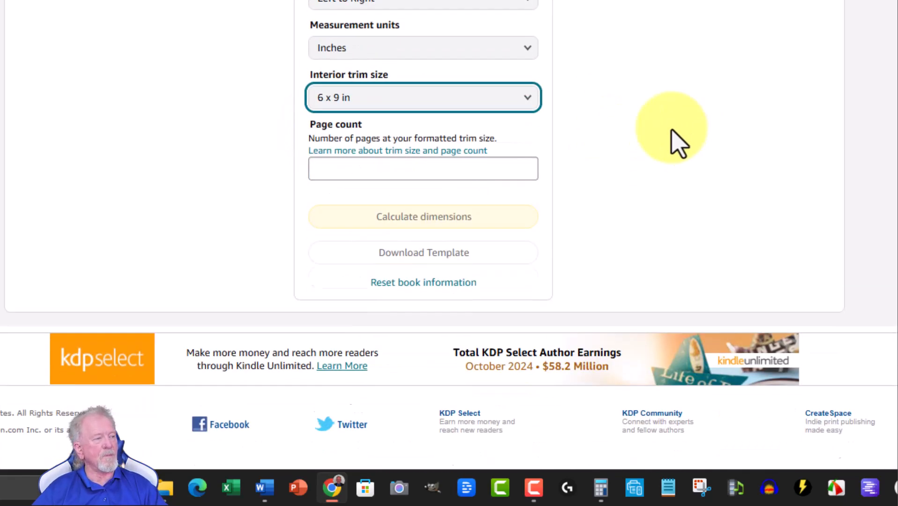
click(377, 142)
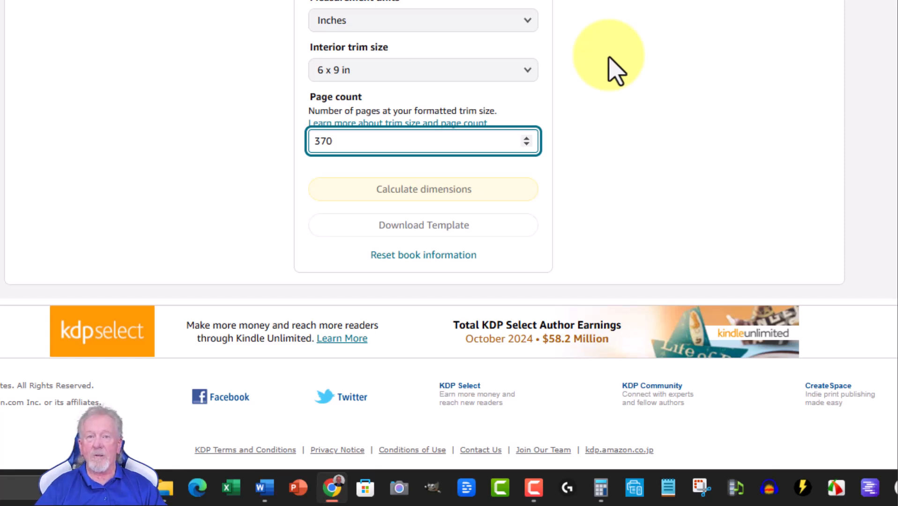
click(417, 190)
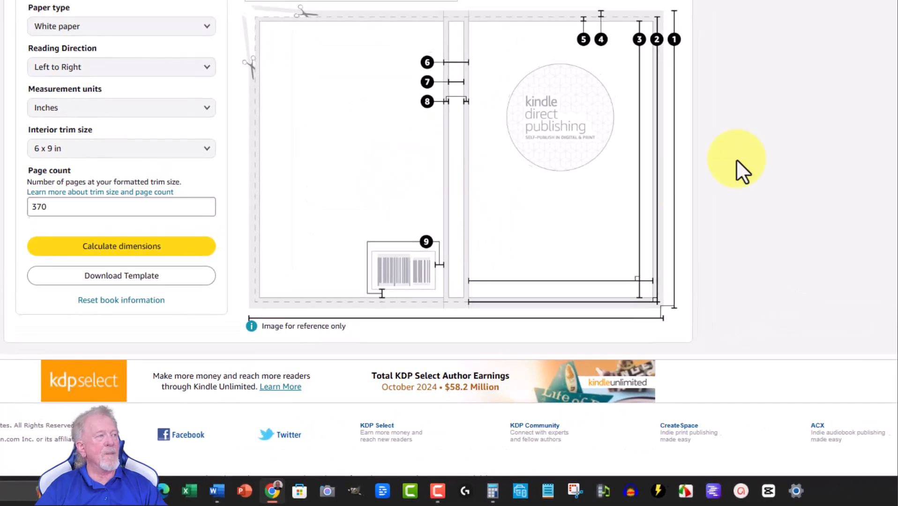
Step: Copy the full cover width, 13.083 in, from the calculated dimensions table
scroll(447, 174, up, 4)
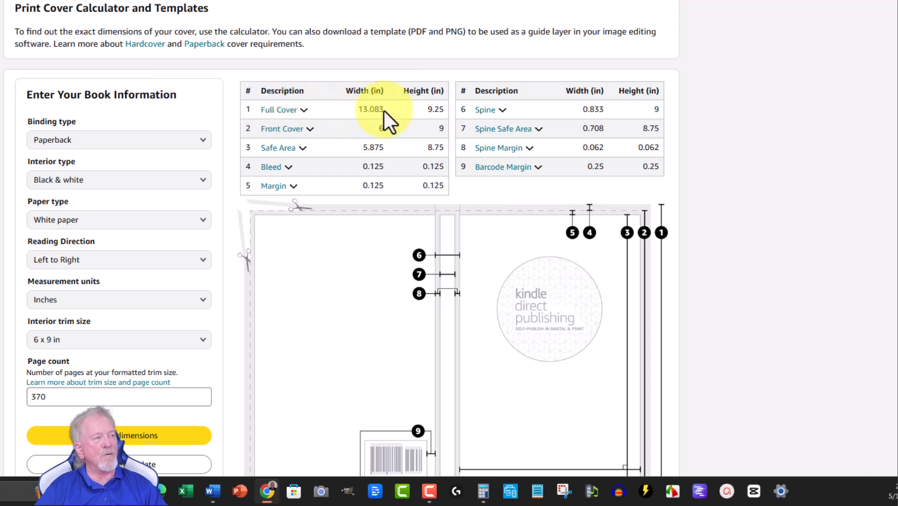
drag(382, 111, 359, 110)
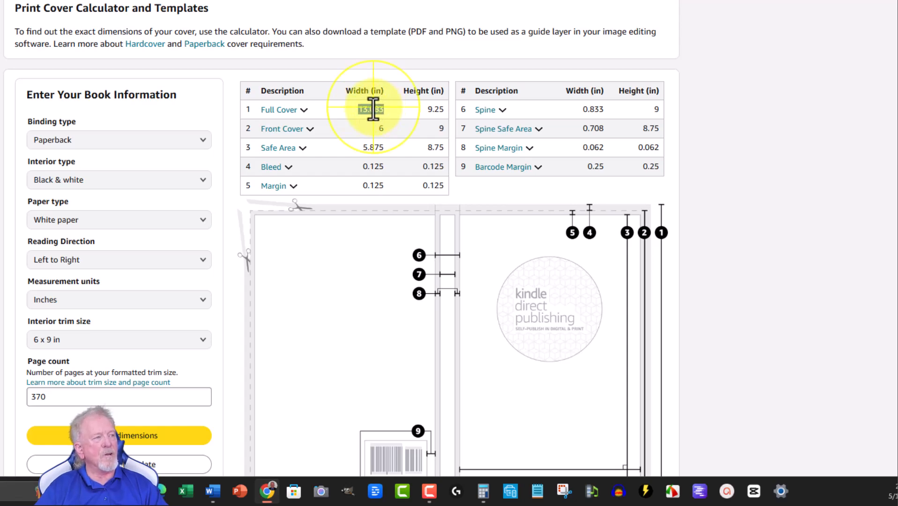
right_click(372, 108)
click(406, 120)
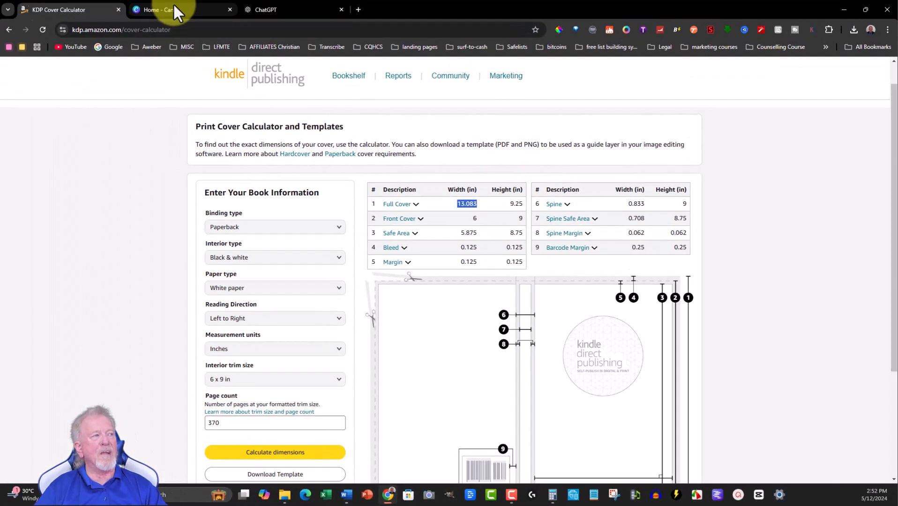
Step: Switch to Canva, start a custom-size design and enter 13.083 as its width
click(174, 10)
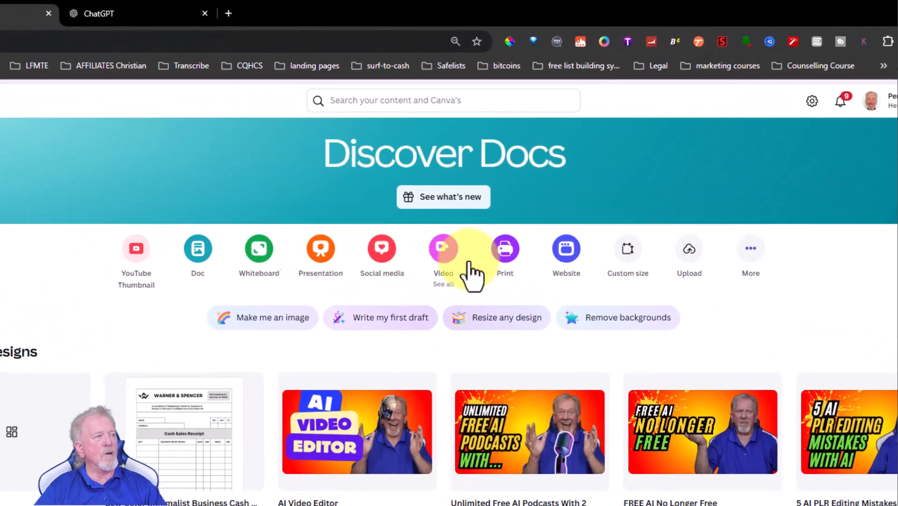
click(627, 258)
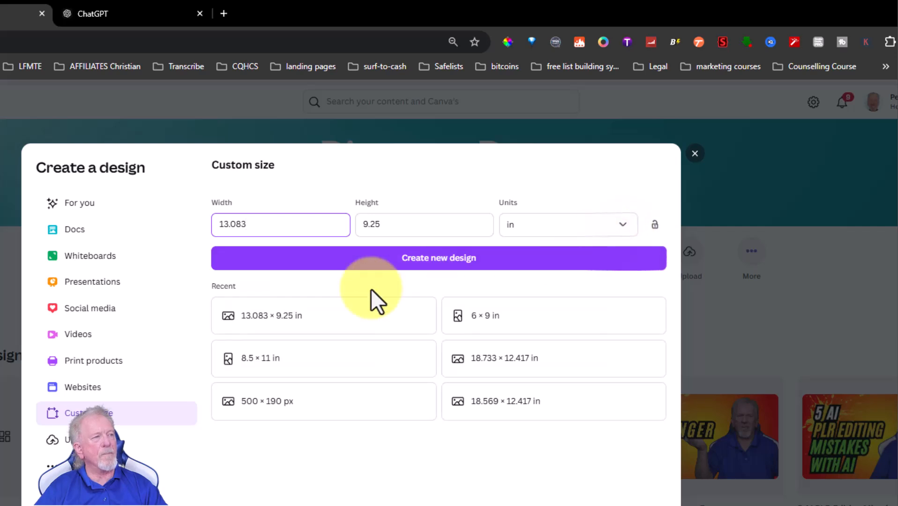
double_click(257, 225)
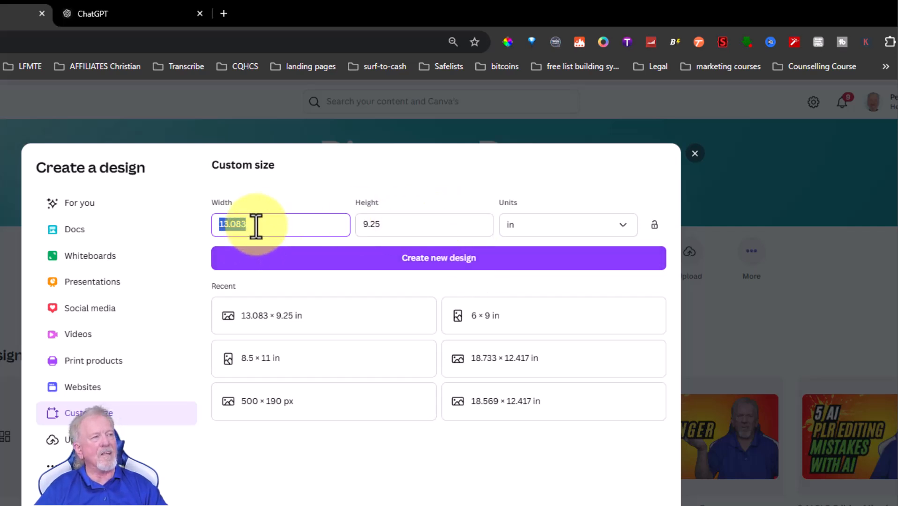
click(402, 227)
Step: Return to the KDP cover calculator and copy the full cover height, 9.25 in
click(92, 13)
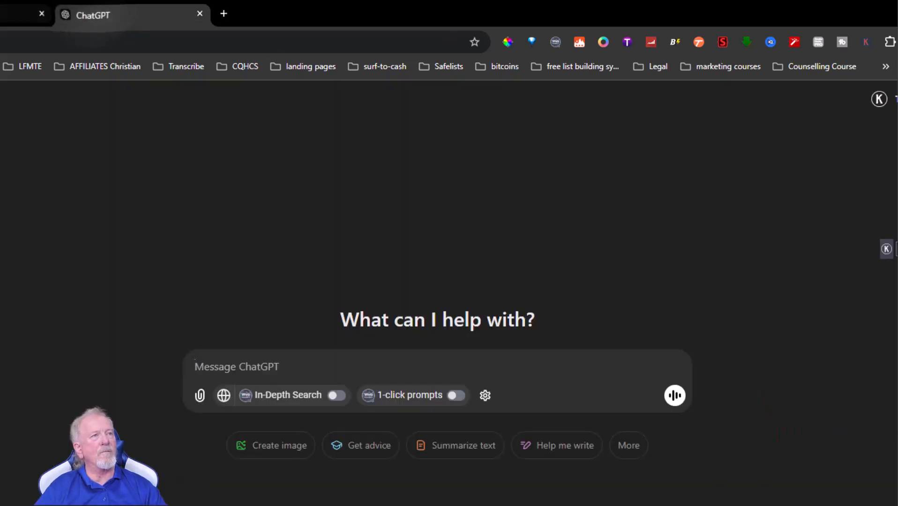
click(26, 13)
click(456, 287)
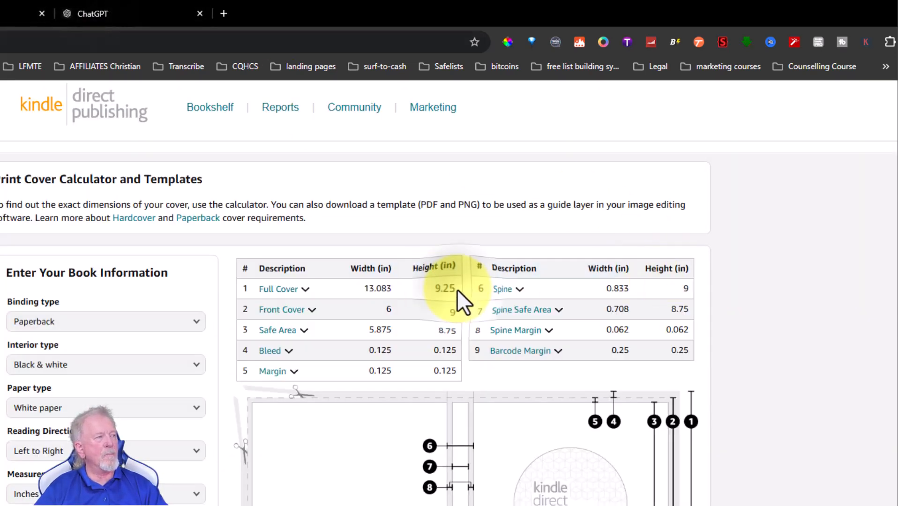
double_click(444, 288)
right_click(451, 287)
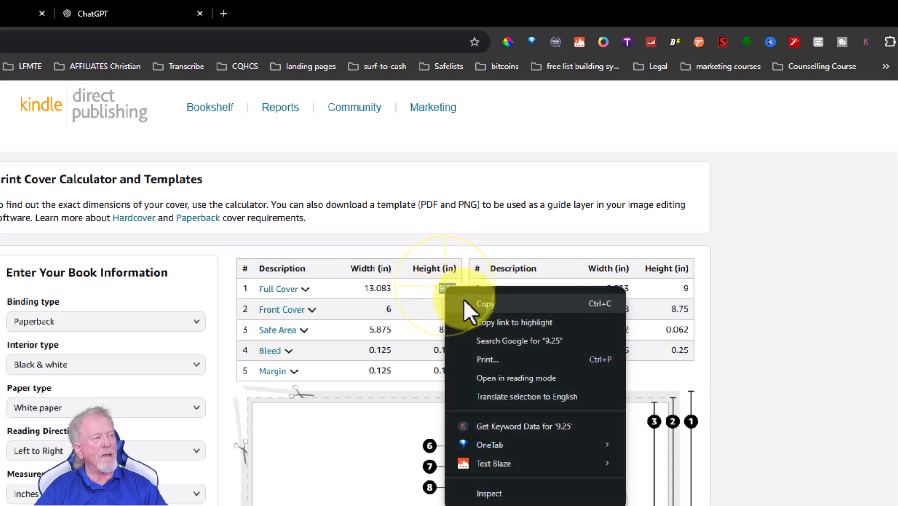
click(480, 299)
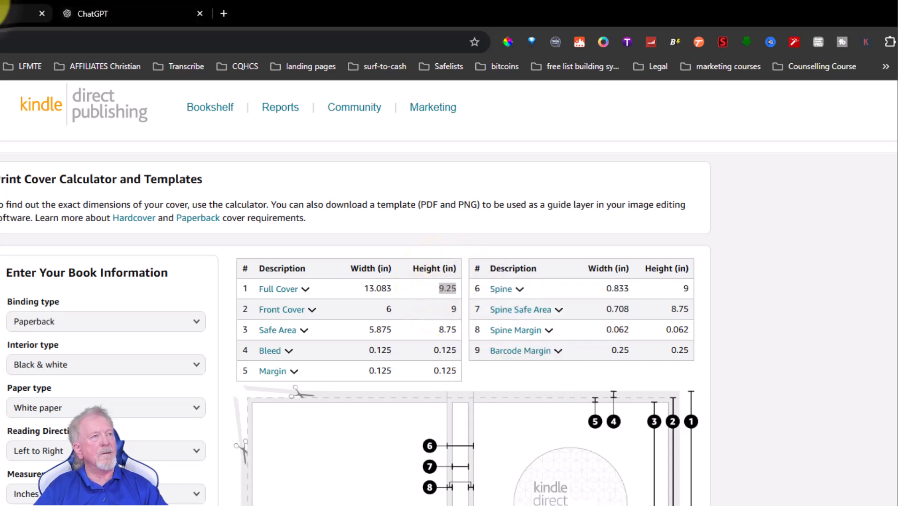
Step: Back in Canva, paste 9.25 as the custom height, keep the units in inches and create the new design
click(25, 13)
key(ctrl+v)
drag(439, 225, 345, 215)
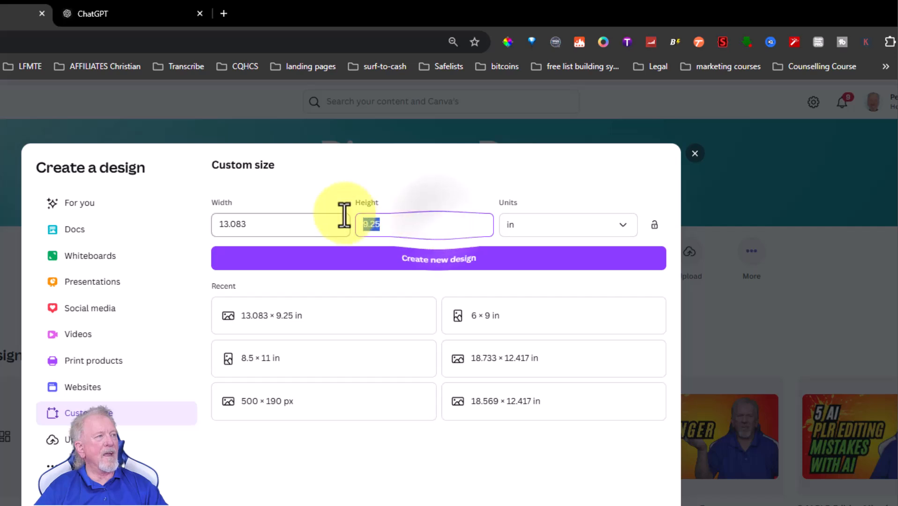
click(626, 228)
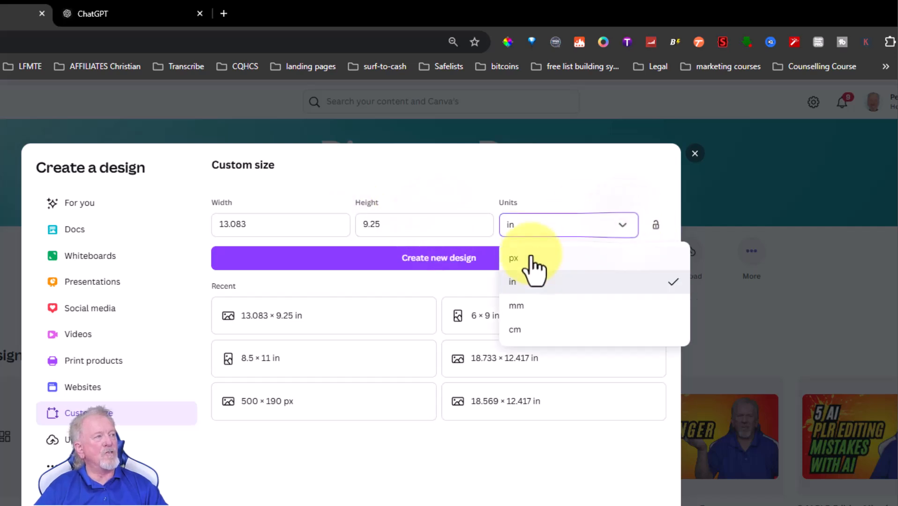
click(514, 282)
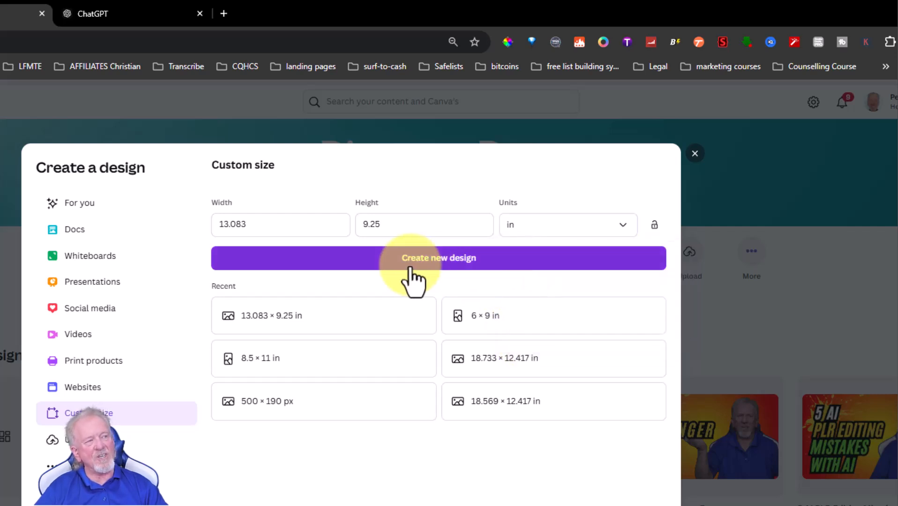
click(439, 262)
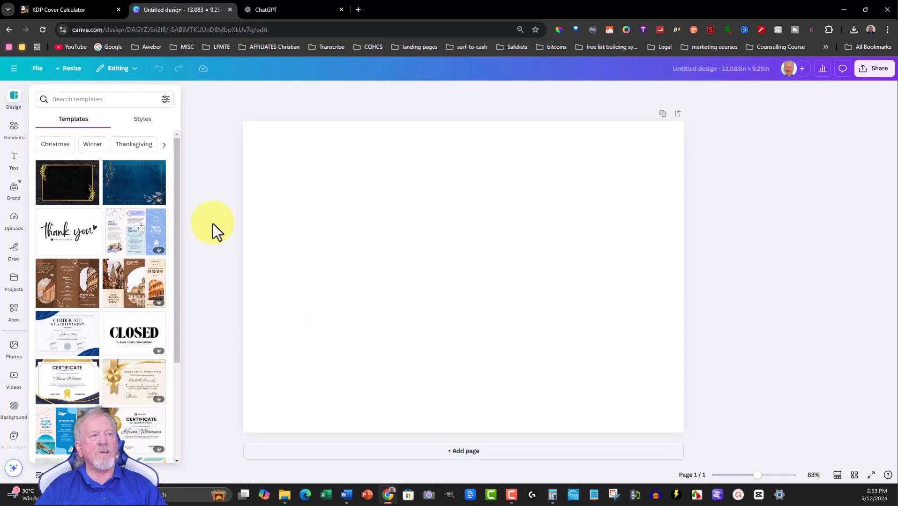
Step: Switch to the KDP cover calculator and download the paperback cover template into the video's project folder
click(46, 3)
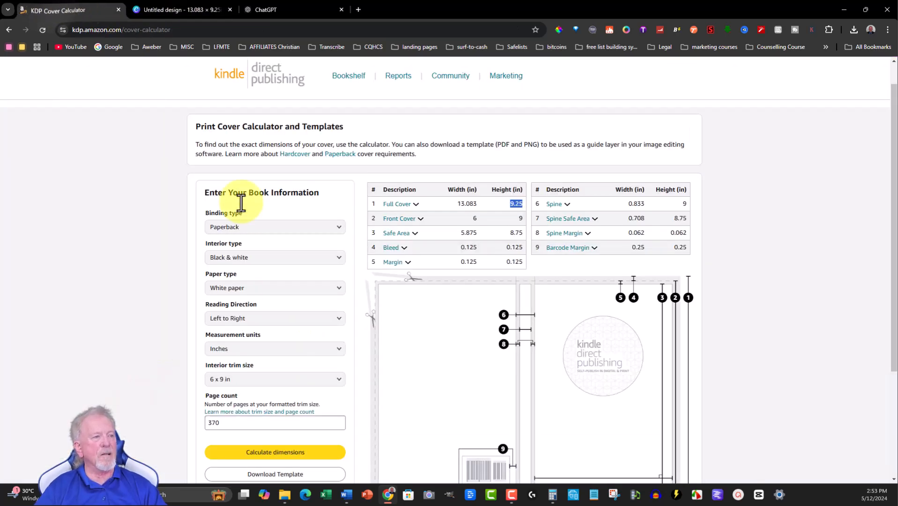
scroll(371, 314, down, 1)
scroll(371, 315, down, 2)
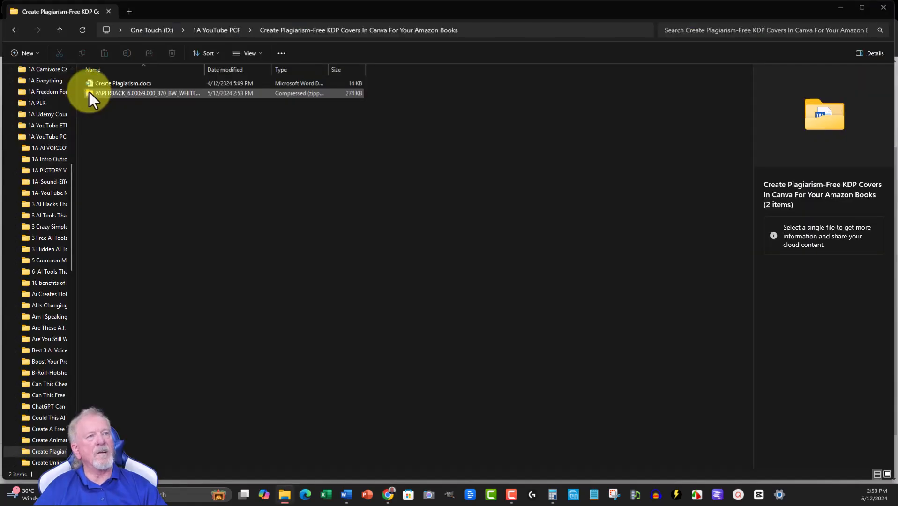
Step: Extract the PAPERBACK_6.000x9.000_370_BW_WHITE_en_US zip into the project folder and open the extracted template folder
right_click(89, 91)
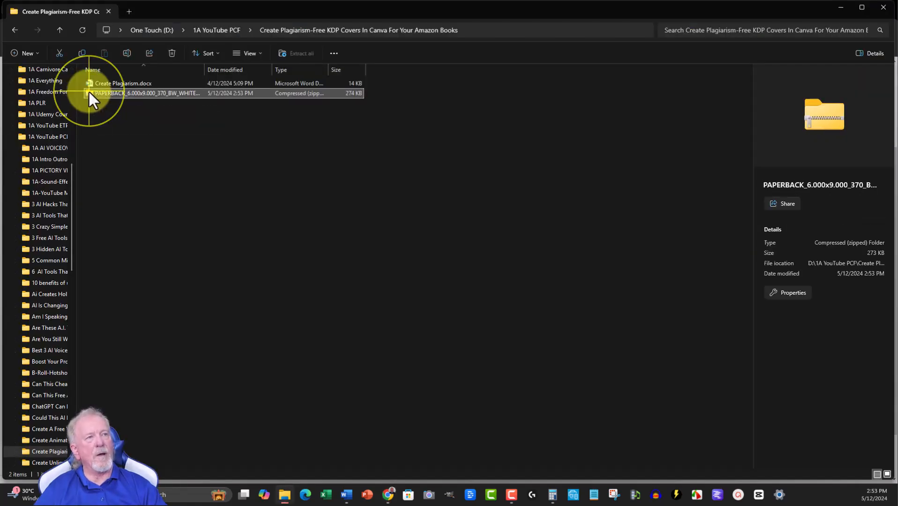
click(117, 203)
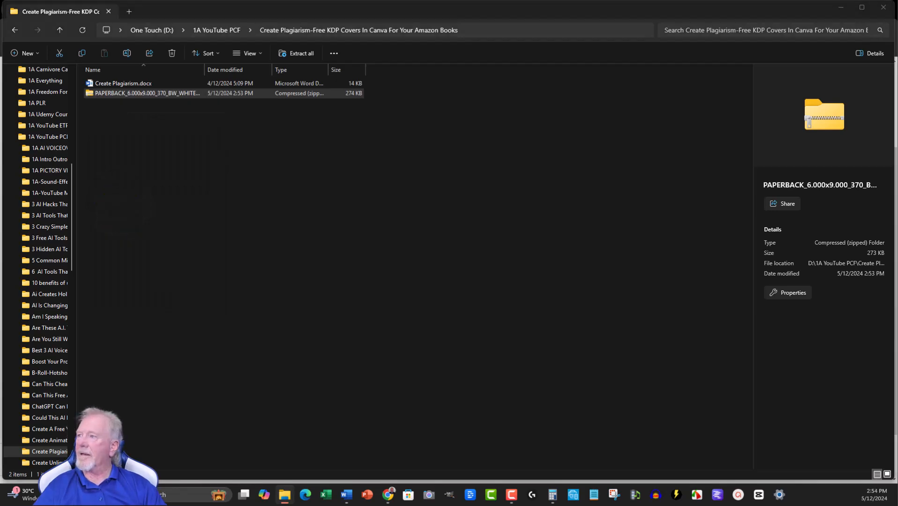
drag(376, 89, 568, 100)
click(681, 295)
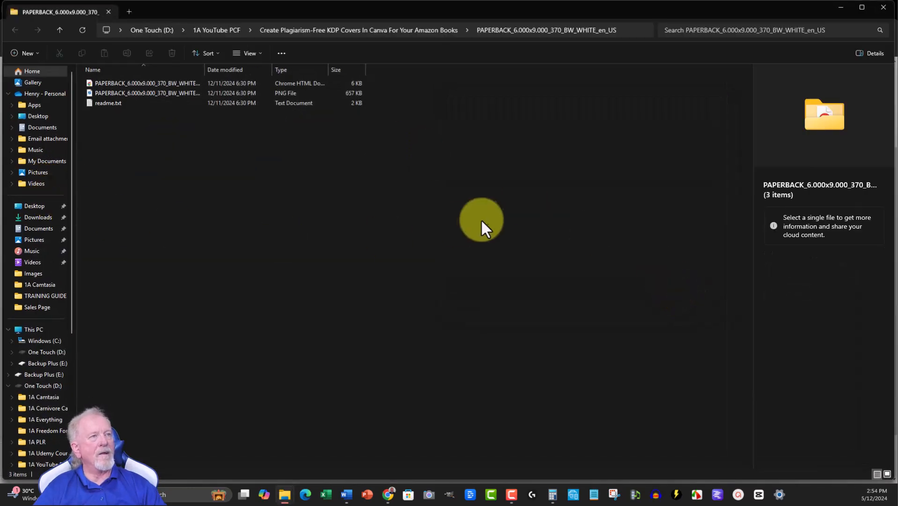
click(883, 7)
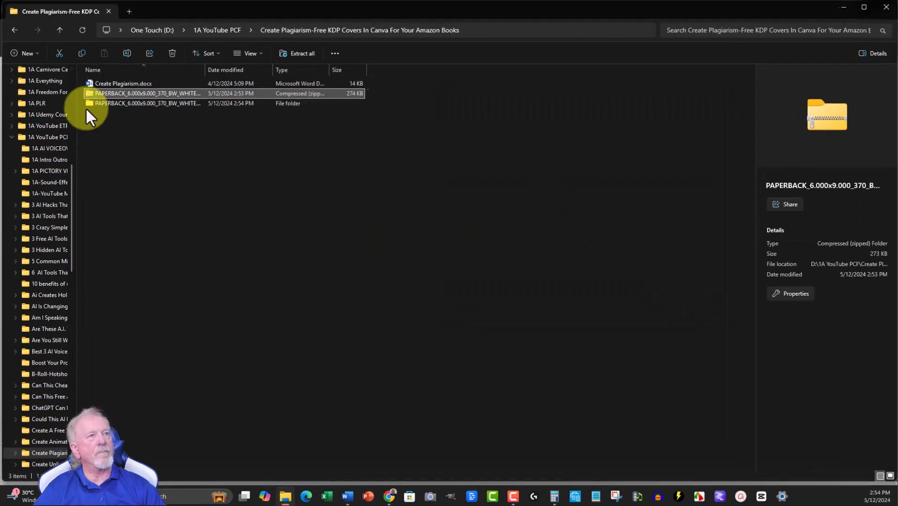
double_click(89, 103)
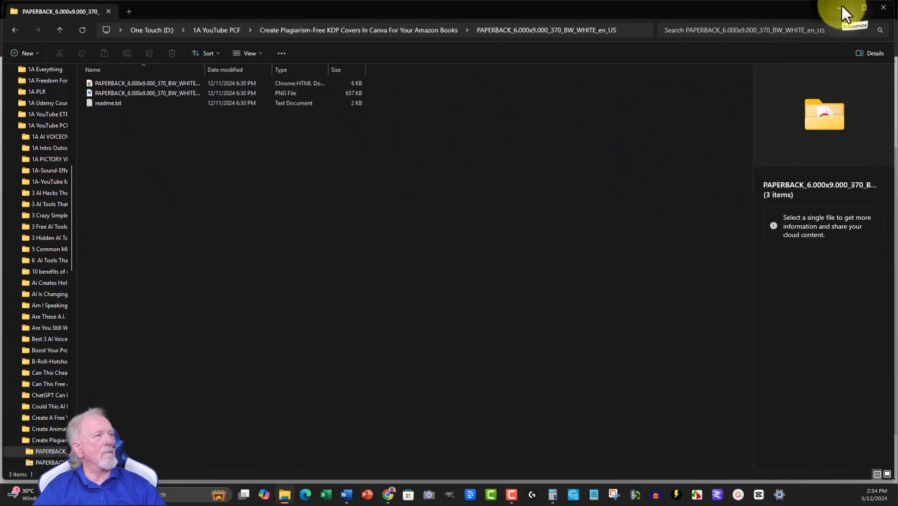
Step: Switch to the Canva design and upload the PAPERBACK_6.000x9.000_370_BW_WHITE_en_US template PNG to the uploads
click(842, 5)
click(171, 3)
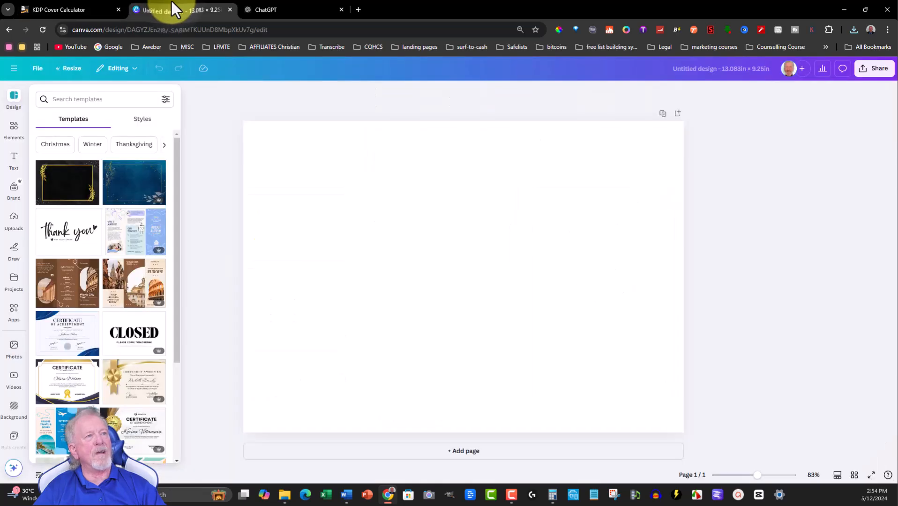
click(13, 222)
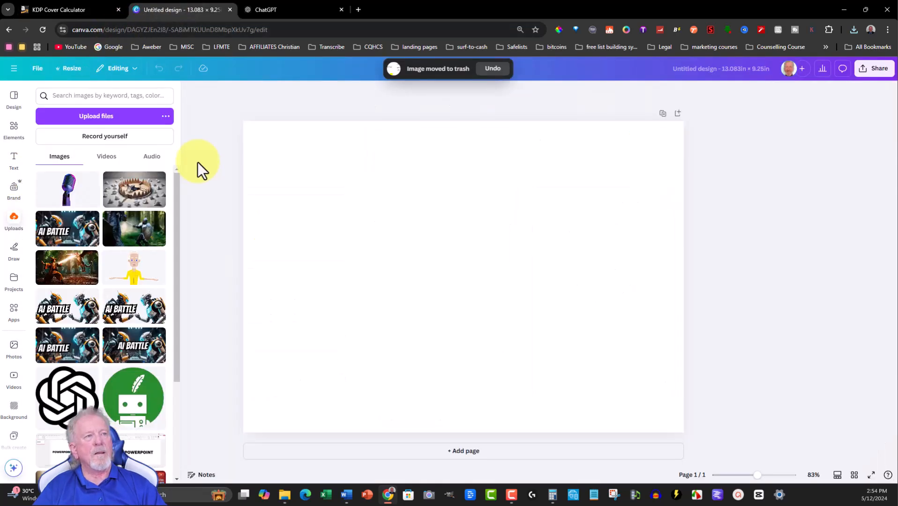
click(90, 121)
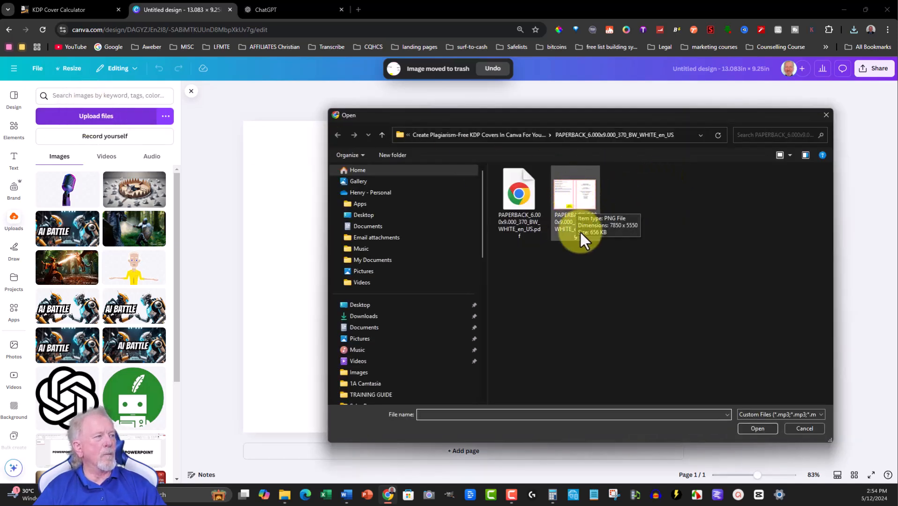
double_click(577, 194)
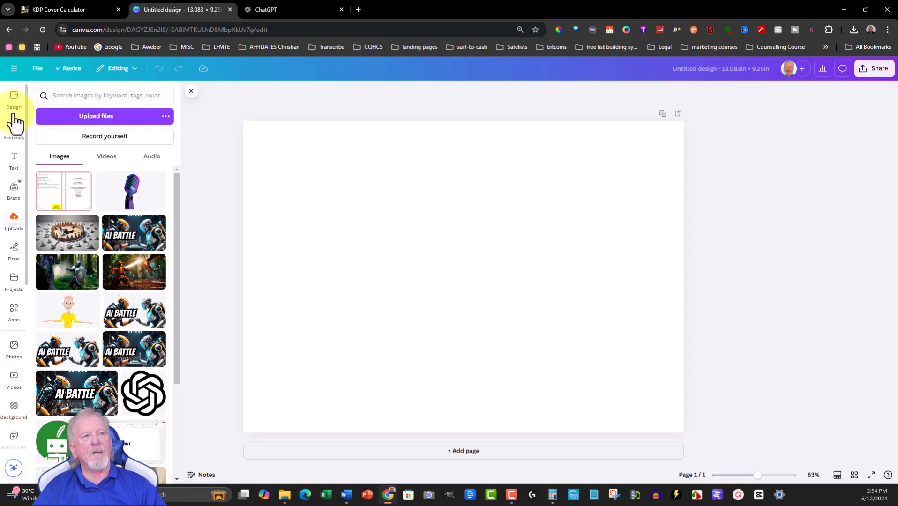
Step: Search Canva's design templates for "Dream Journal Cover"
click(14, 99)
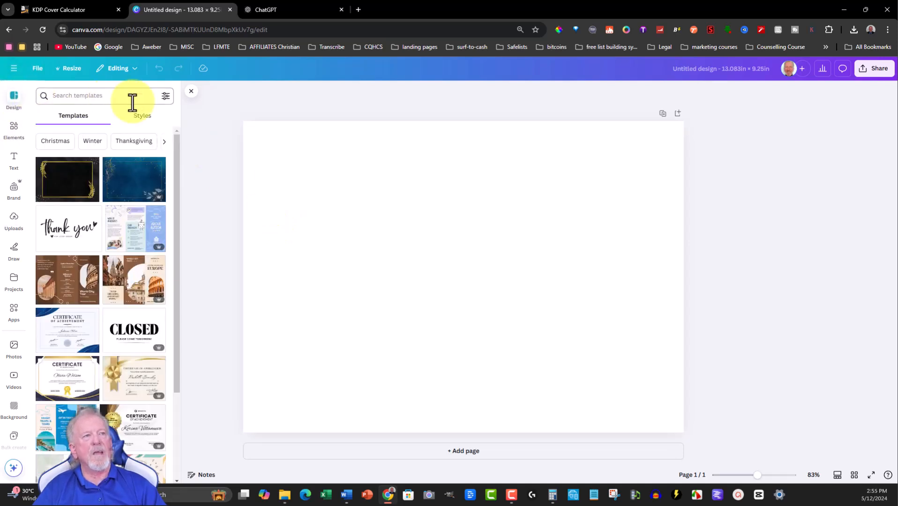
click(100, 95)
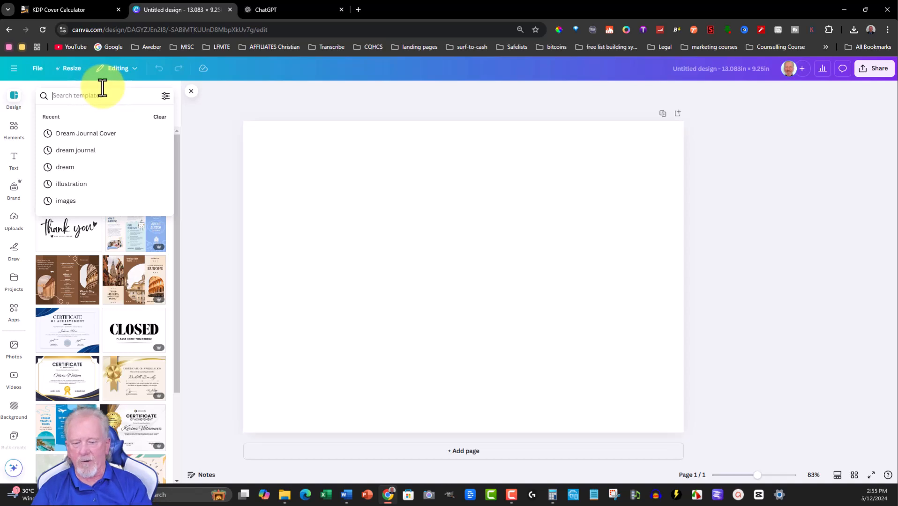
text(Dream Journal Cover)
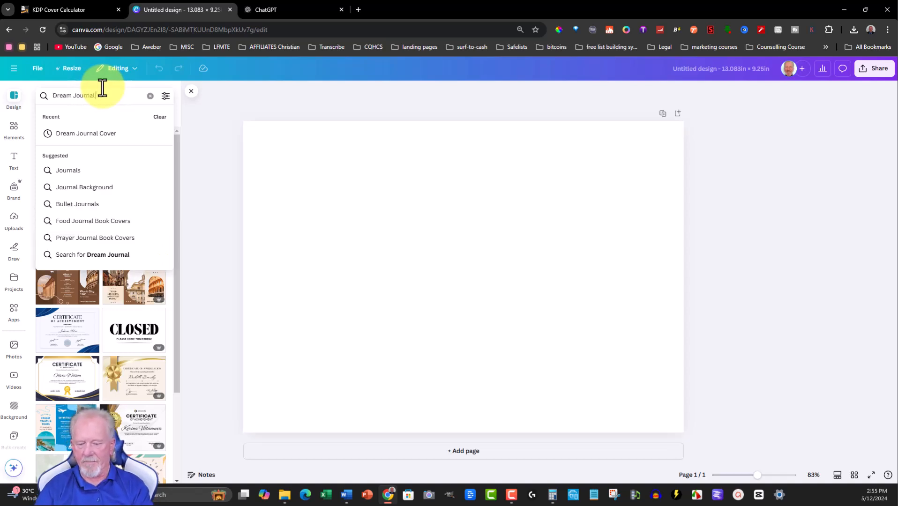
key(Return)
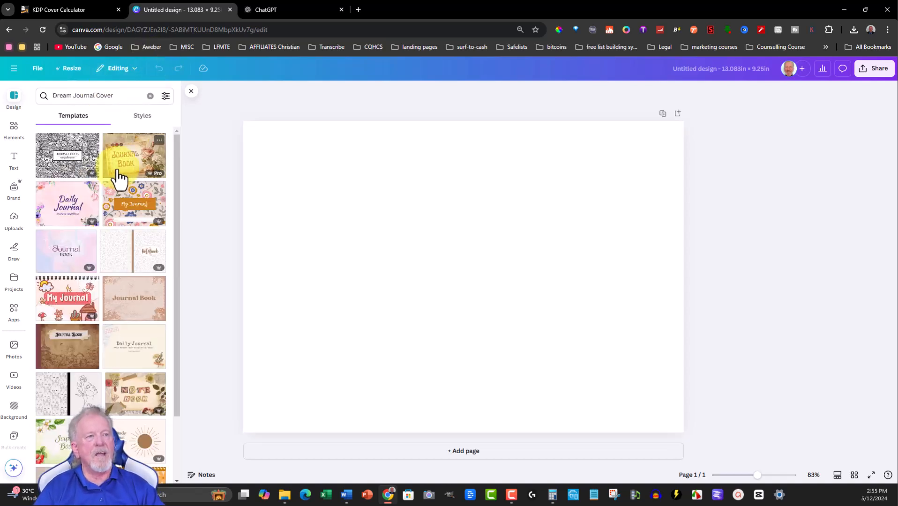
Step: Browse the journal cover templates and apply the Blue Yellow Illustrated Stars Notebook Wrap to the blank page
scroll(92, 213, down, 2)
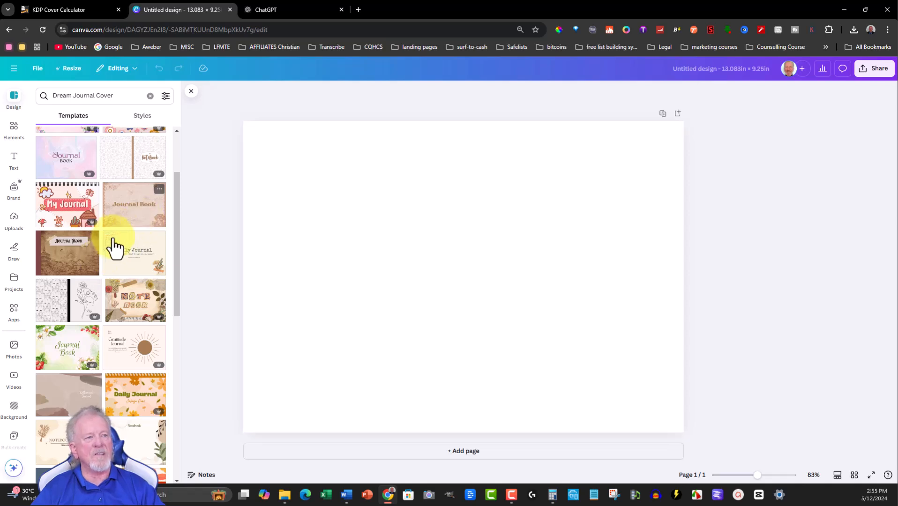
scroll(110, 254, down, 3)
scroll(107, 248, down, 3)
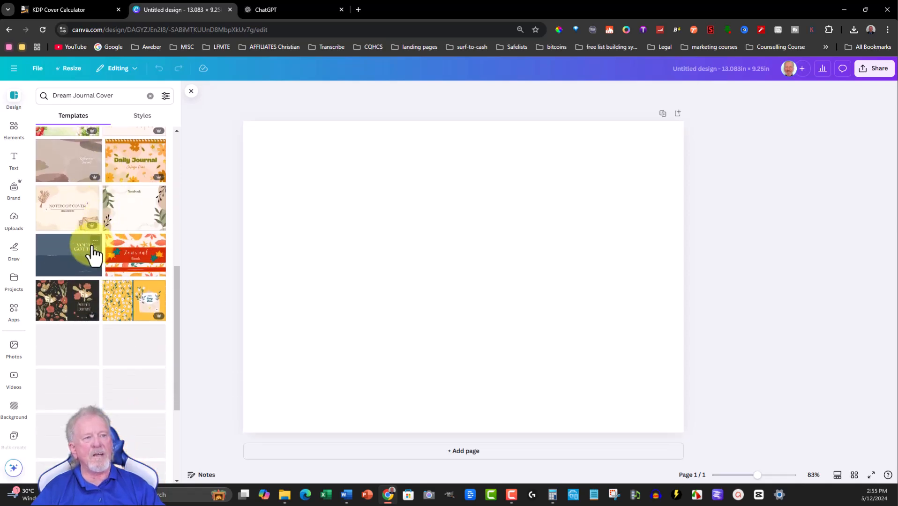
scroll(96, 245, down, 1)
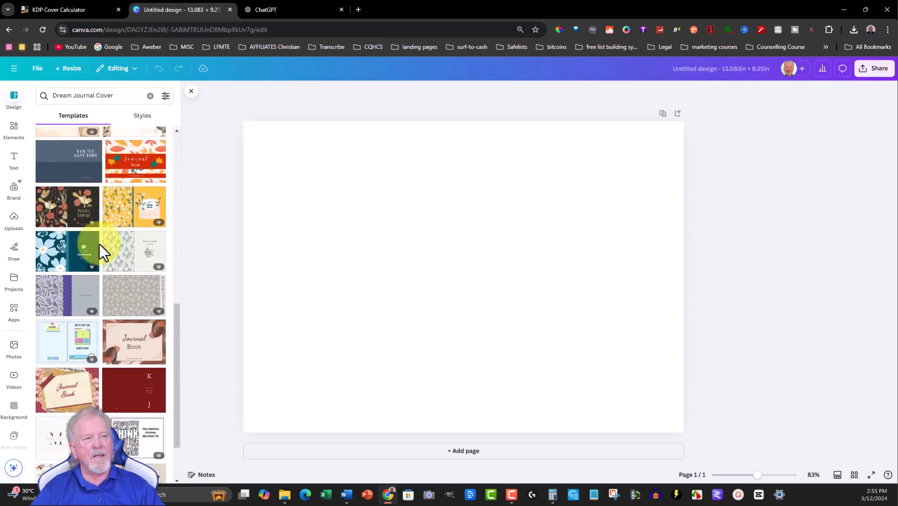
scroll(93, 271, down, 5)
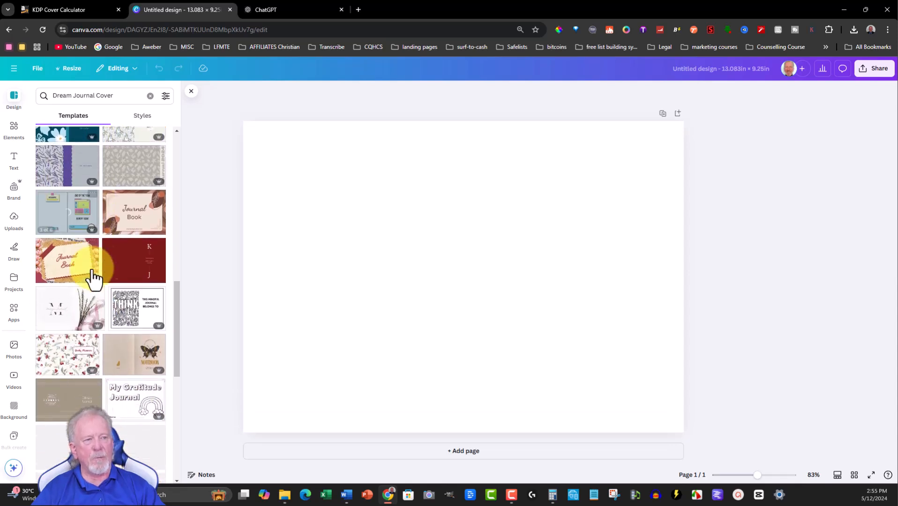
scroll(92, 268, down, 2)
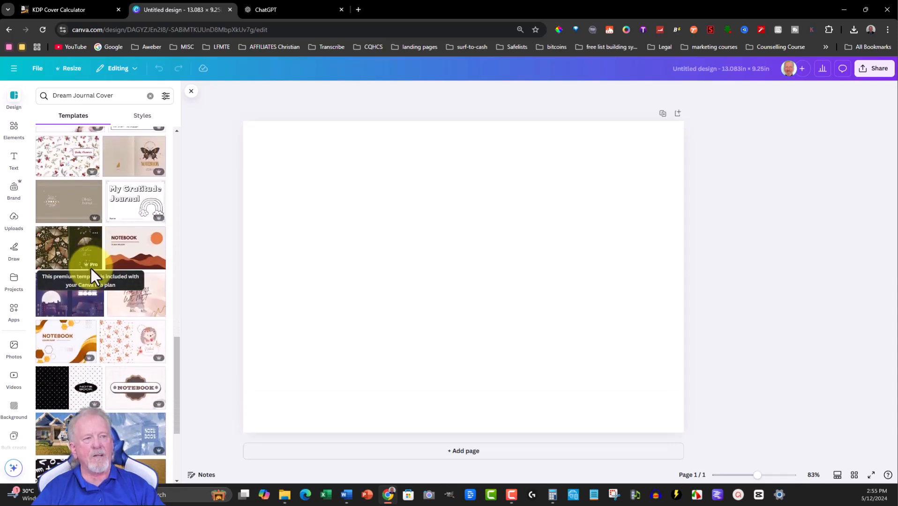
scroll(89, 267, down, 1)
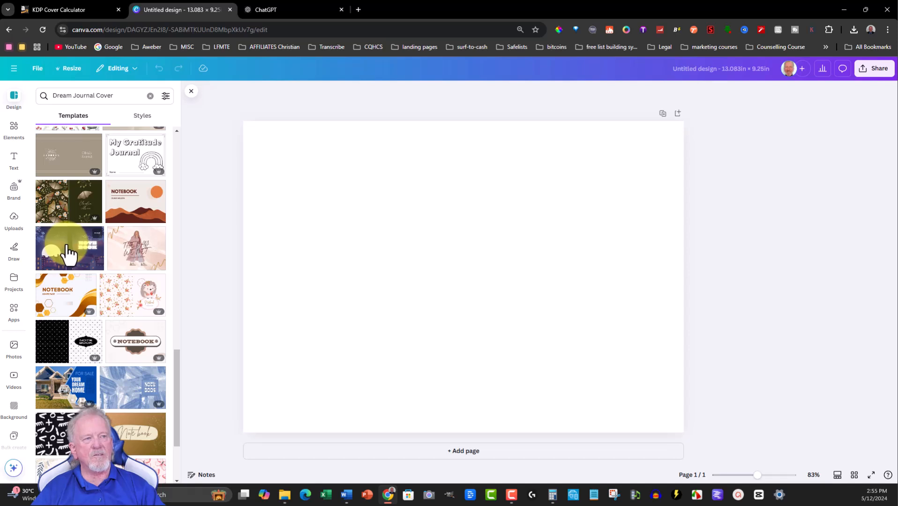
scroll(111, 250, down, 10)
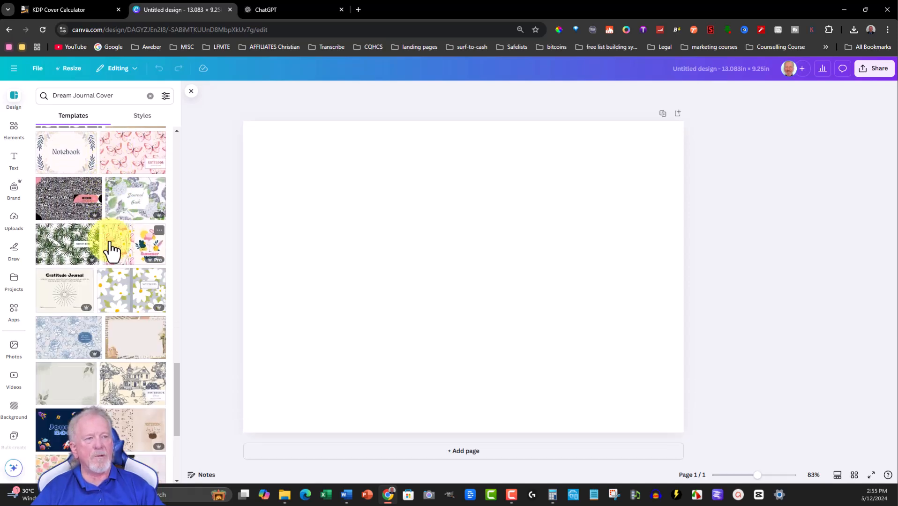
scroll(111, 250, down, 5)
scroll(112, 250, down, 3)
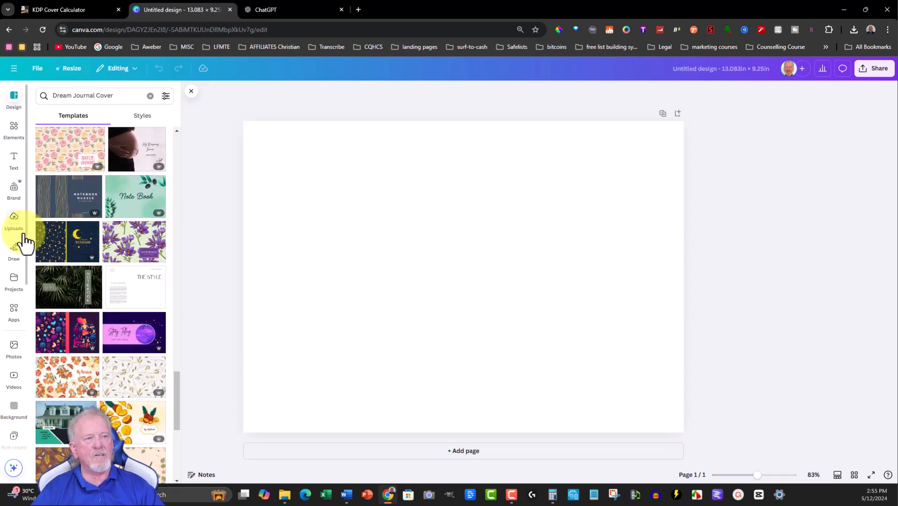
click(67, 242)
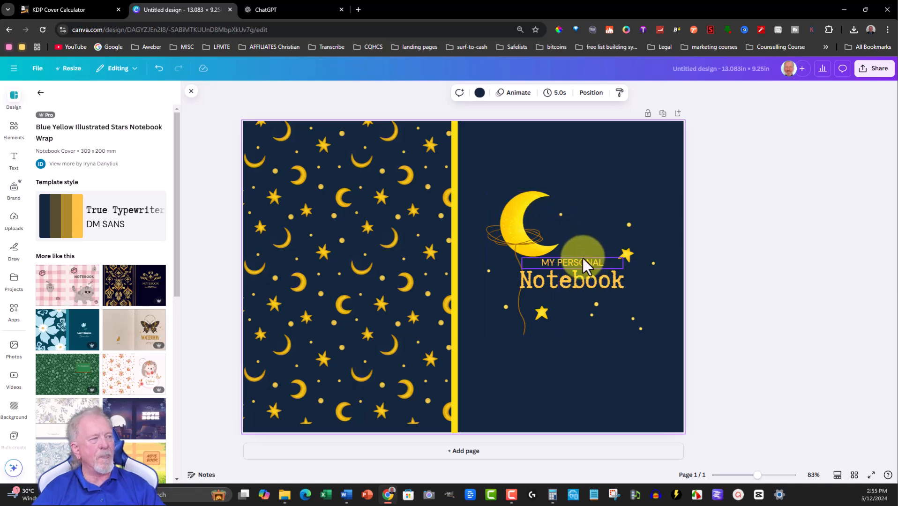
Step: Move the front cover's lower star further down and left, and place the MY PERSONAL text below the Notebook title
click(540, 313)
drag(540, 313, 493, 340)
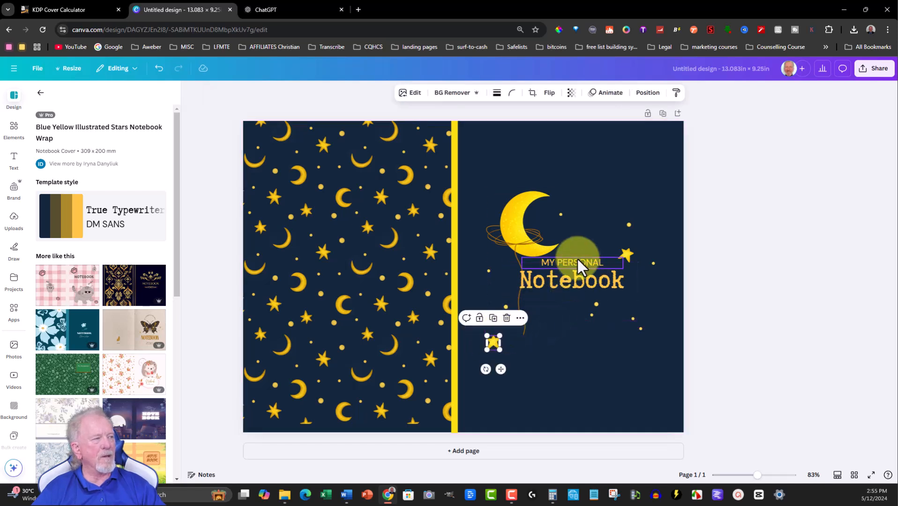
drag(578, 259, 614, 275)
Step: Delete the yellow moon from the front cover and add the recently used moon graphic with the sleeping animal
click(521, 208)
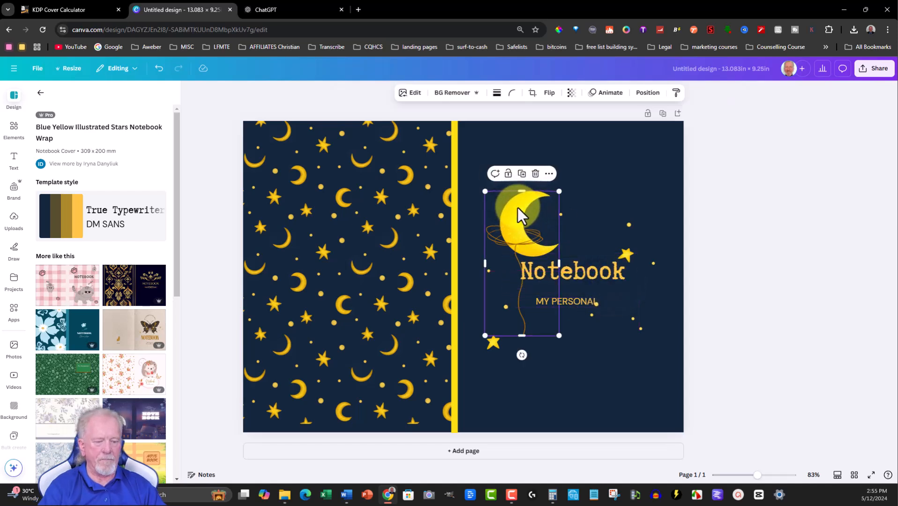
key(Delete)
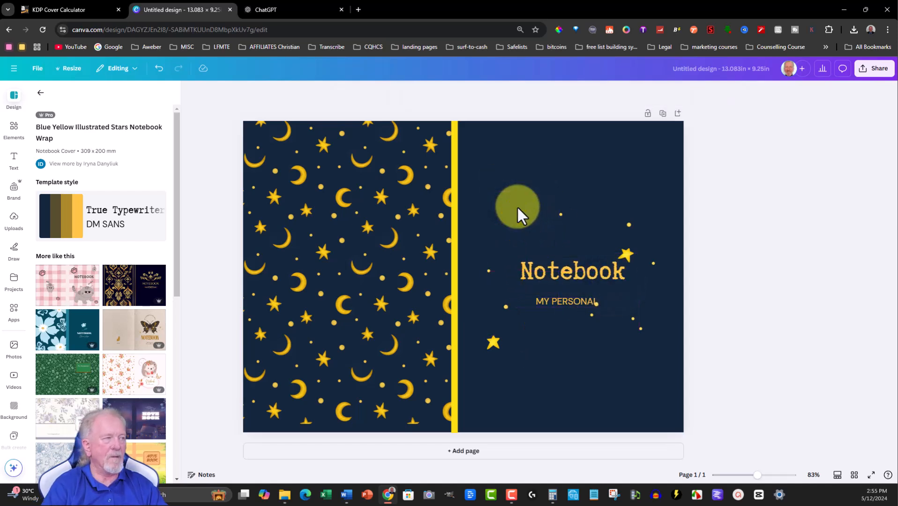
click(14, 131)
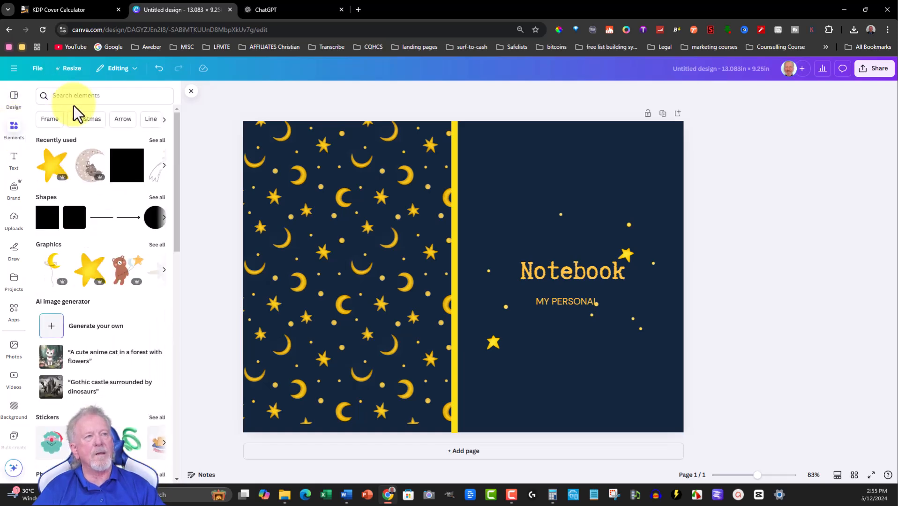
click(164, 166)
click(164, 165)
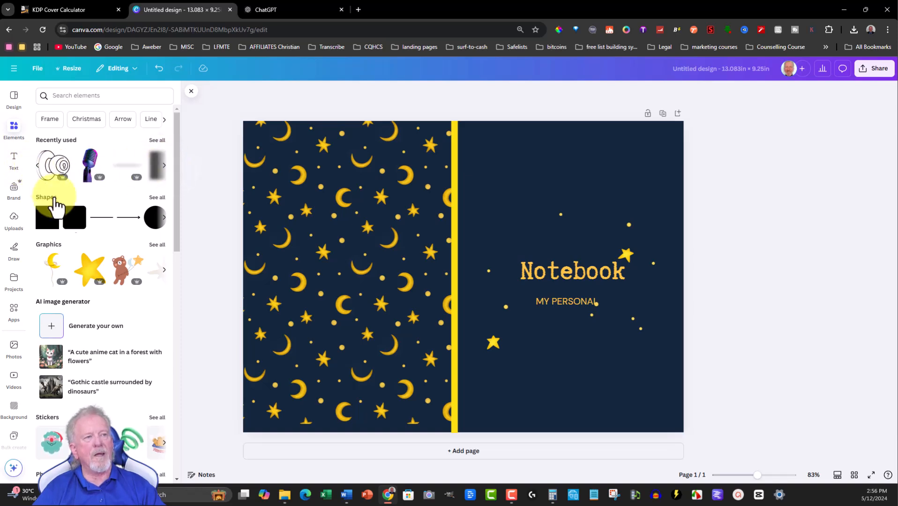
click(164, 270)
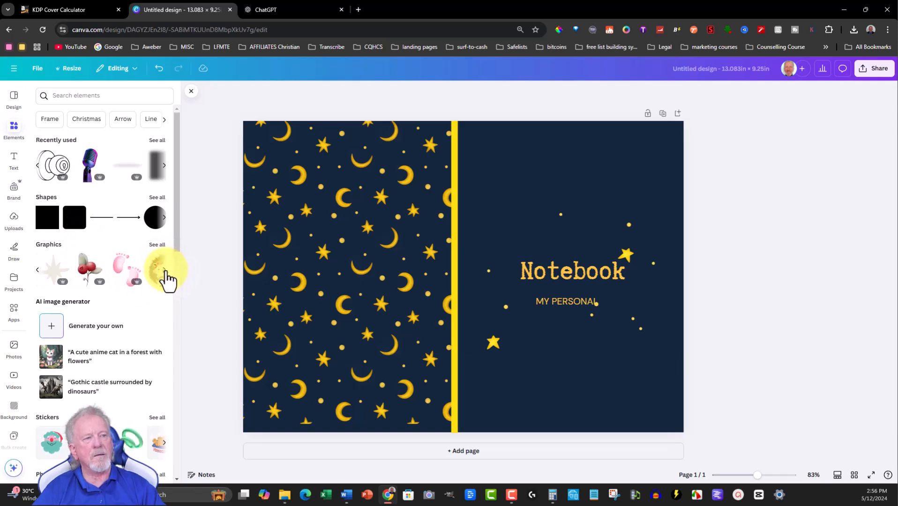
click(164, 270)
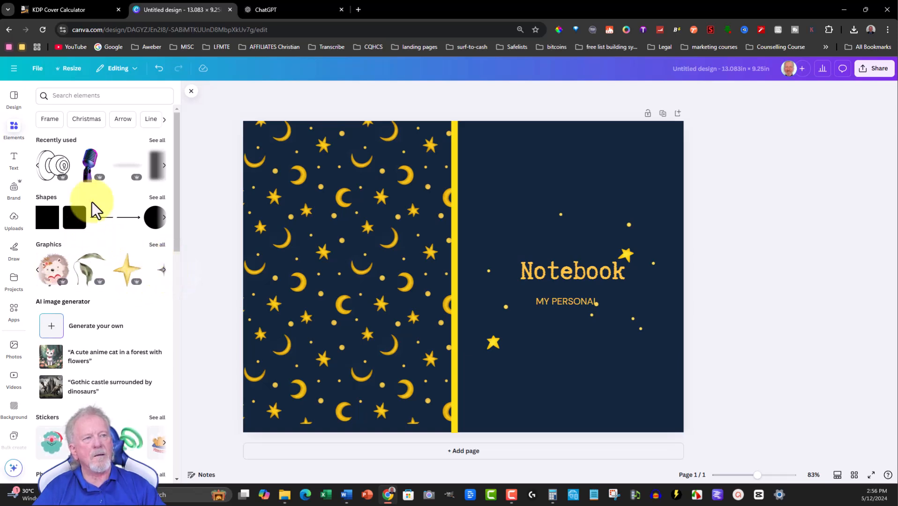
click(39, 167)
click(39, 167)
click(39, 167)
click(88, 173)
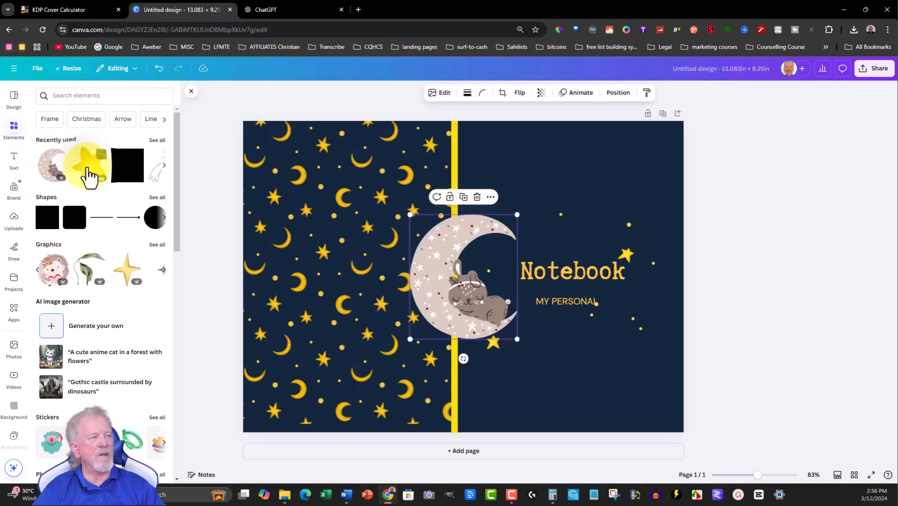
Step: Shrink the new moon graphic to about 2.2 by 2.5 in and place it above the left part of the Notebook title
drag(439, 261, 522, 167)
drag(475, 263, 509, 224)
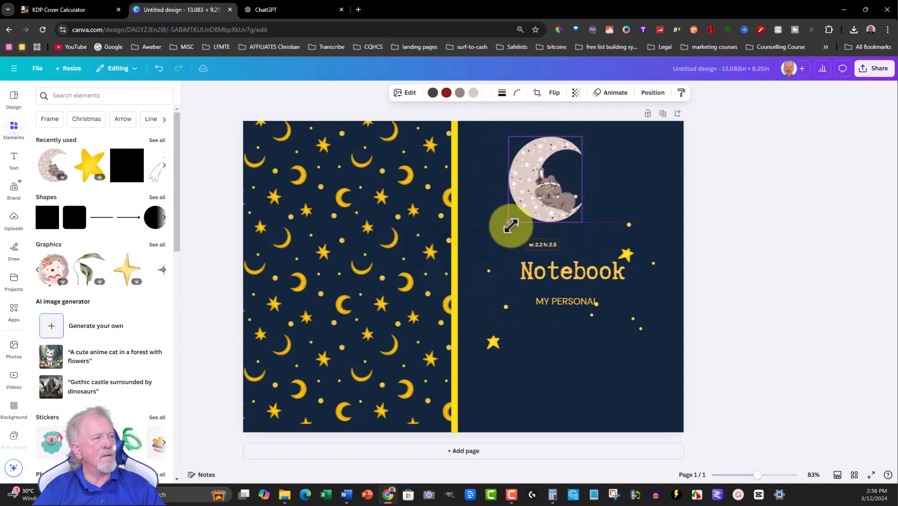
drag(525, 174, 509, 192)
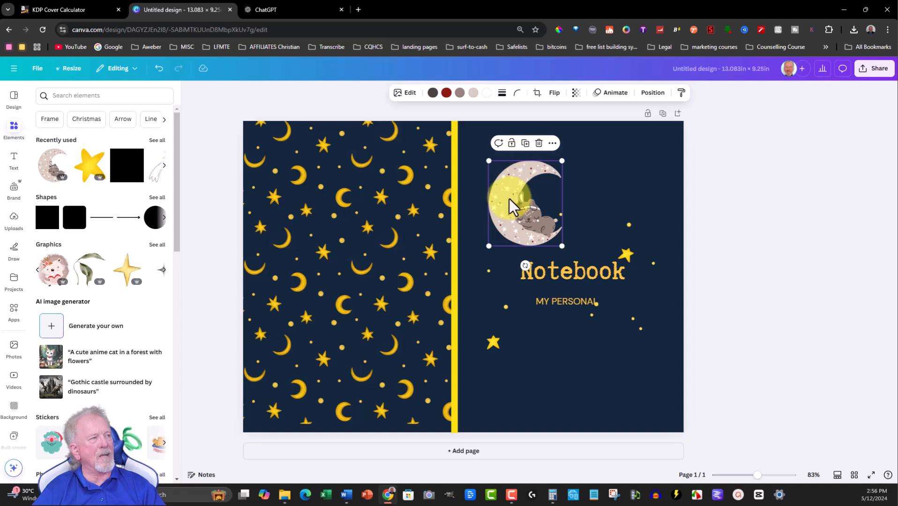
Step: Recolor the moon graphic's body to white and its small stars to the grey-brown document color
click(473, 94)
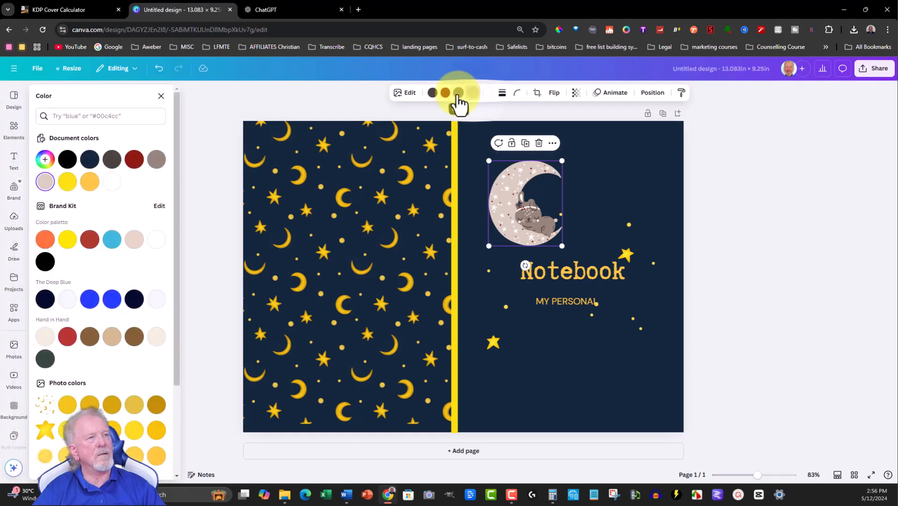
click(115, 184)
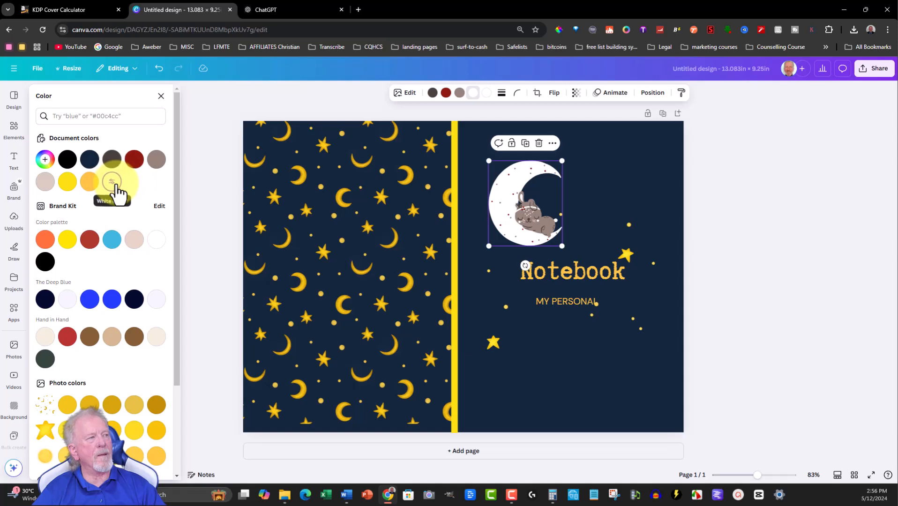
click(489, 92)
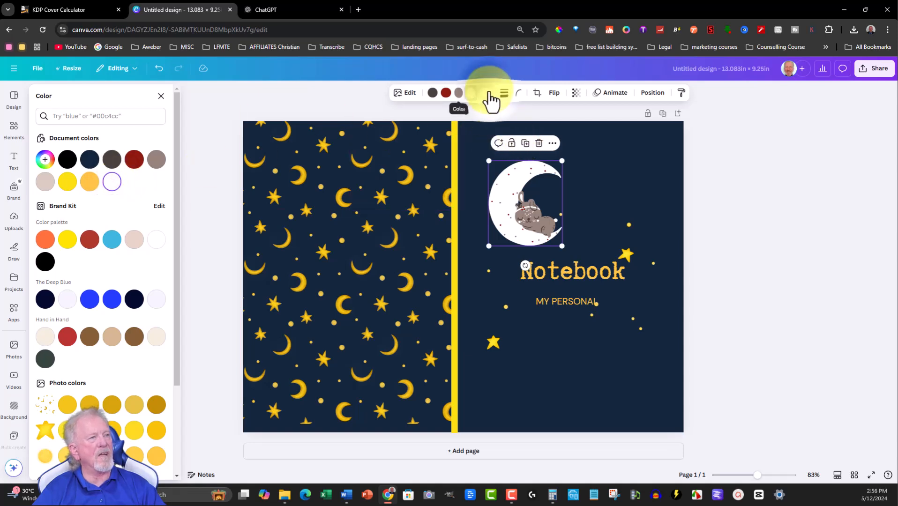
click(68, 300)
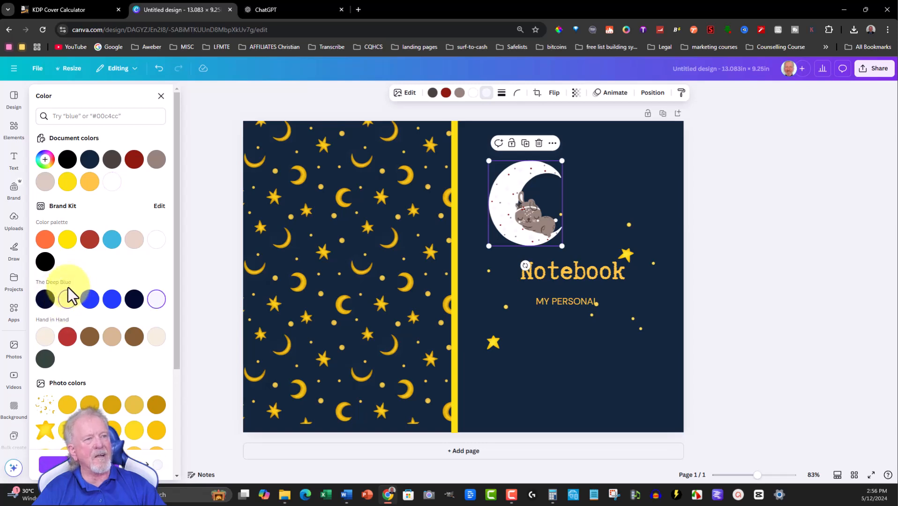
click(157, 160)
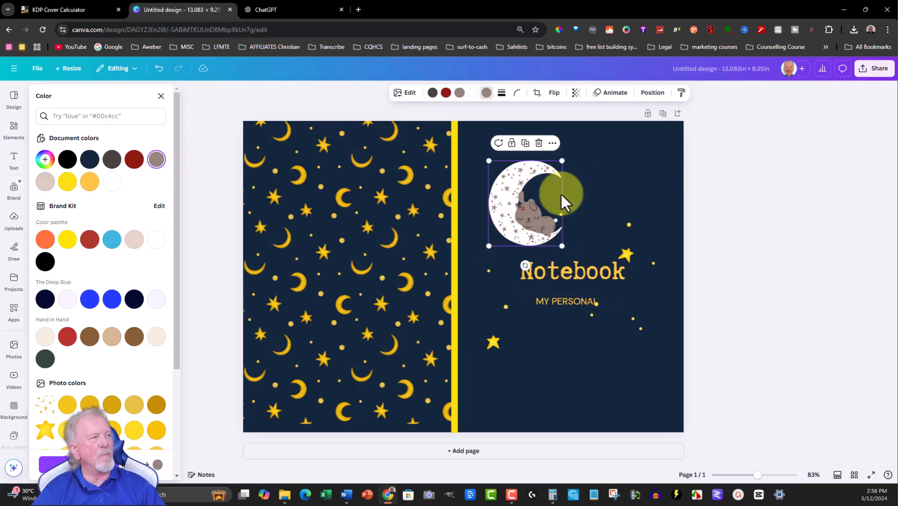
Step: Sample the golden color of the Notebook title with the ColorPick Eyedropper and copy its hex code FFC443
click(557, 27)
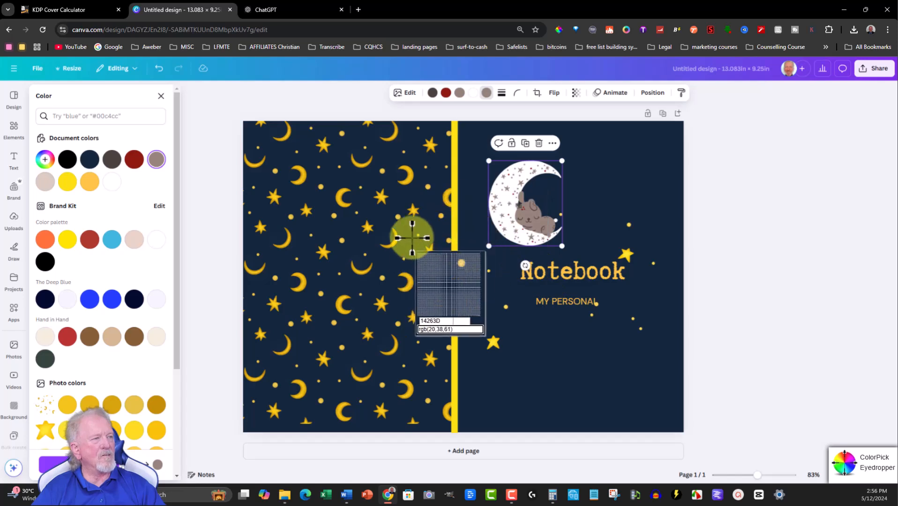
click(576, 272)
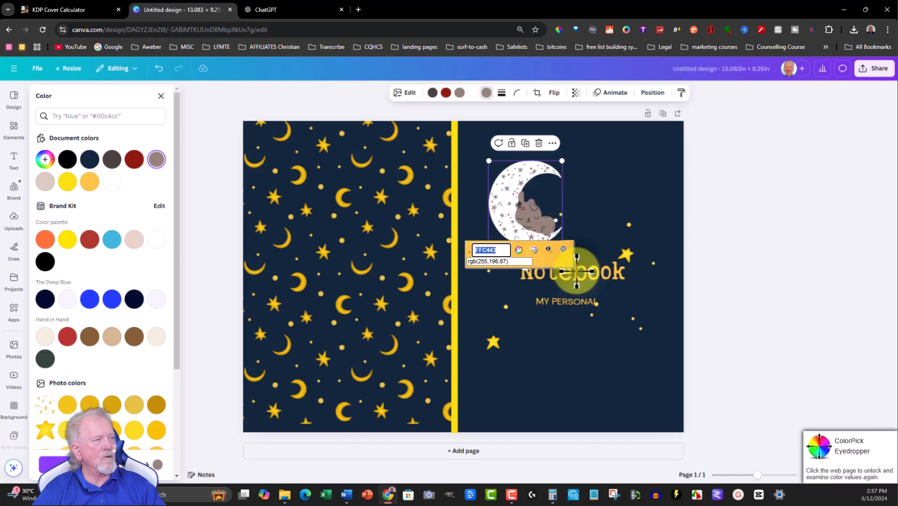
right_click(497, 249)
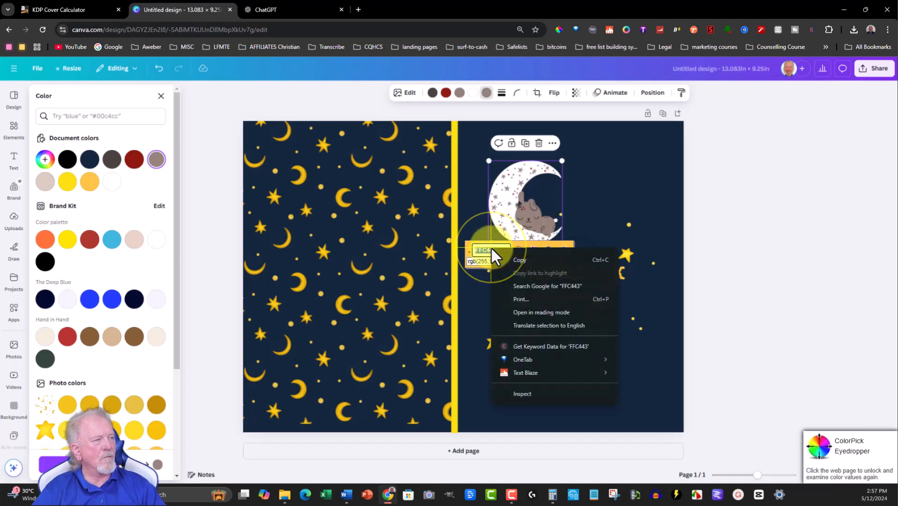
click(517, 258)
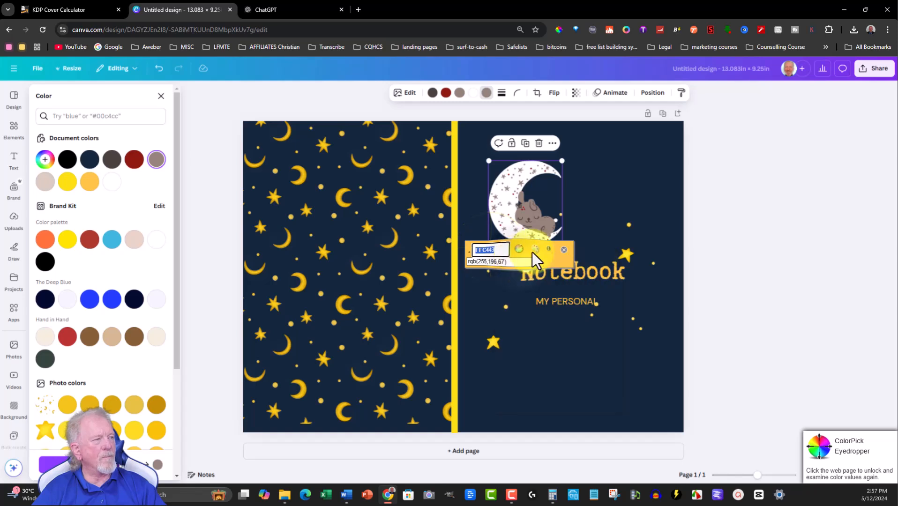
click(564, 250)
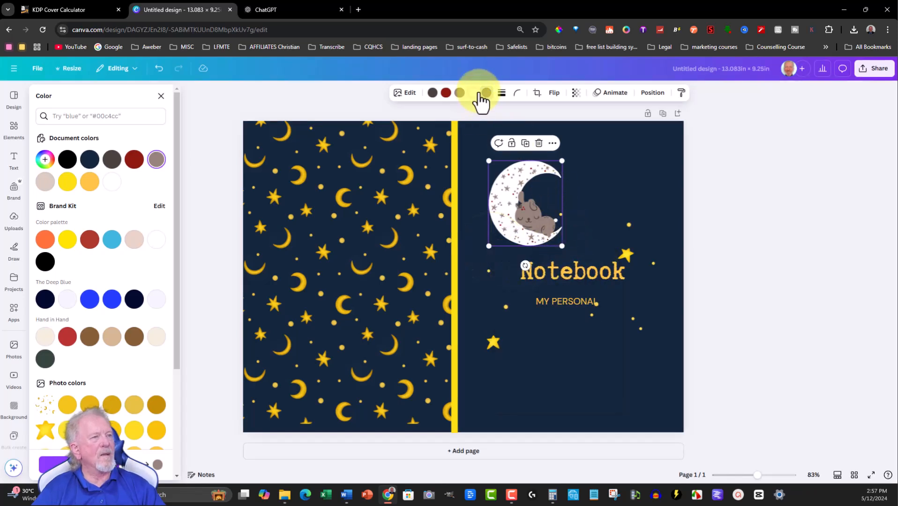
Step: Set the small stars on the moon graphic to the custom color #FFC443
click(45, 159)
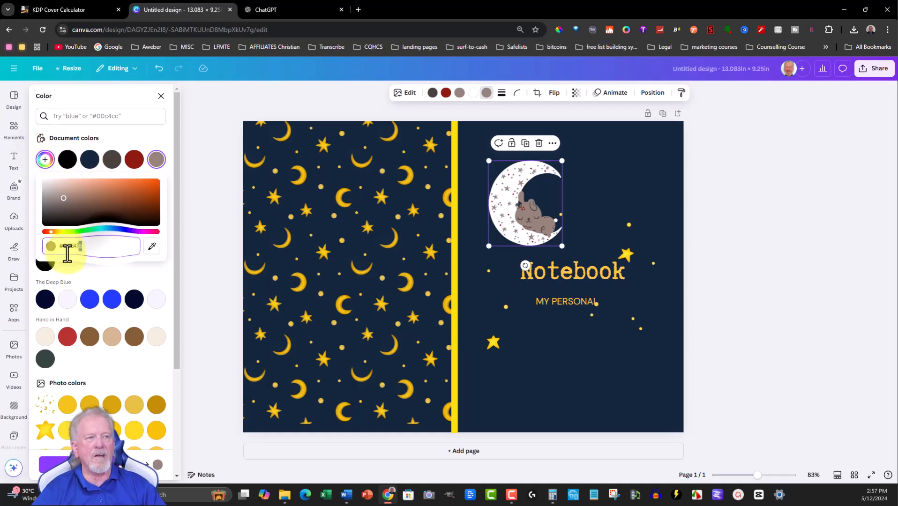
key(ctrl+v)
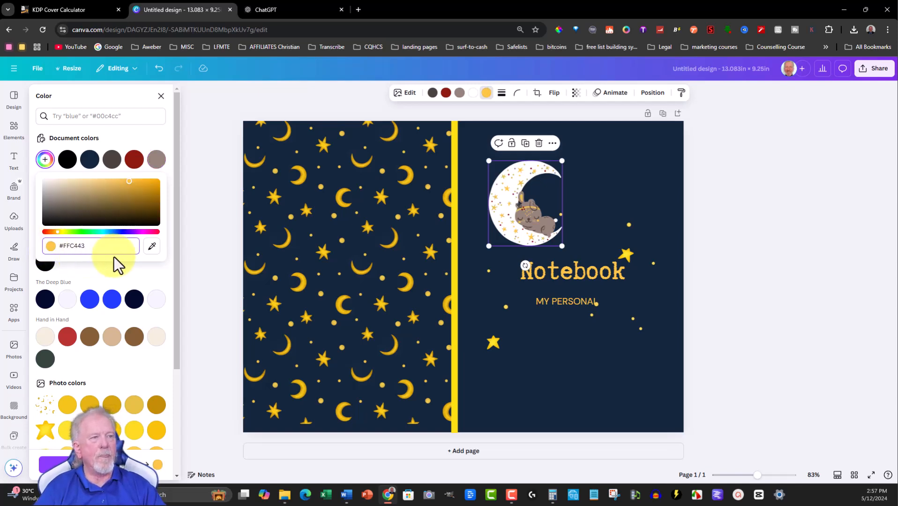
click(133, 296)
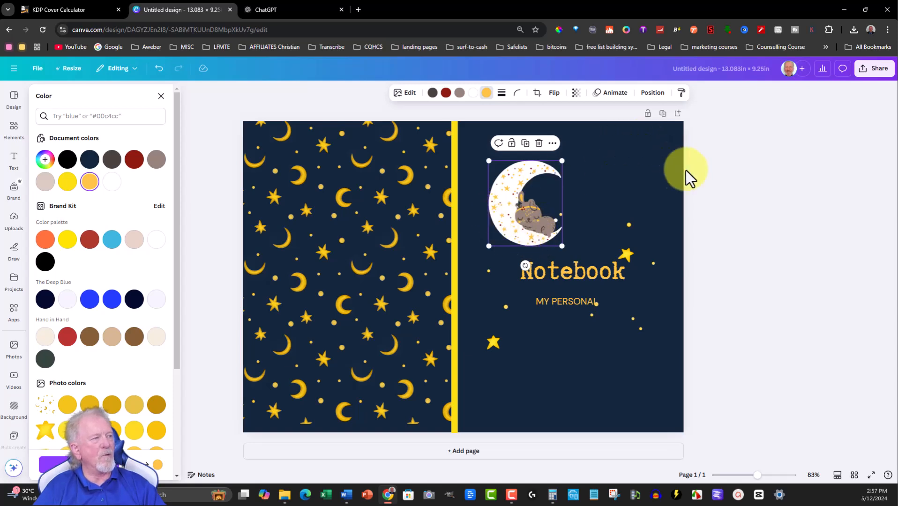
Step: Replace the Notebook title with Dream Journal and widen its text box across the front cover so it fits on one line
click(566, 271)
double_click(565, 271)
key(ctrl+v)
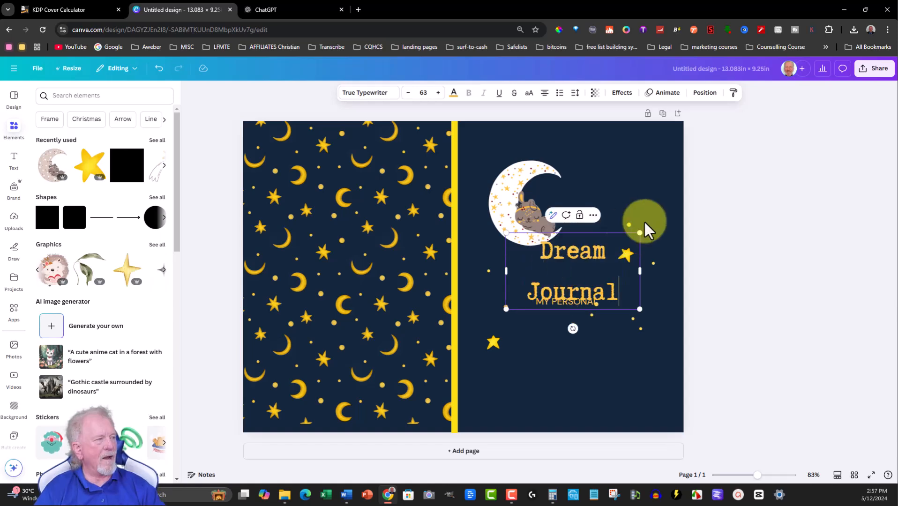
drag(643, 274, 681, 269)
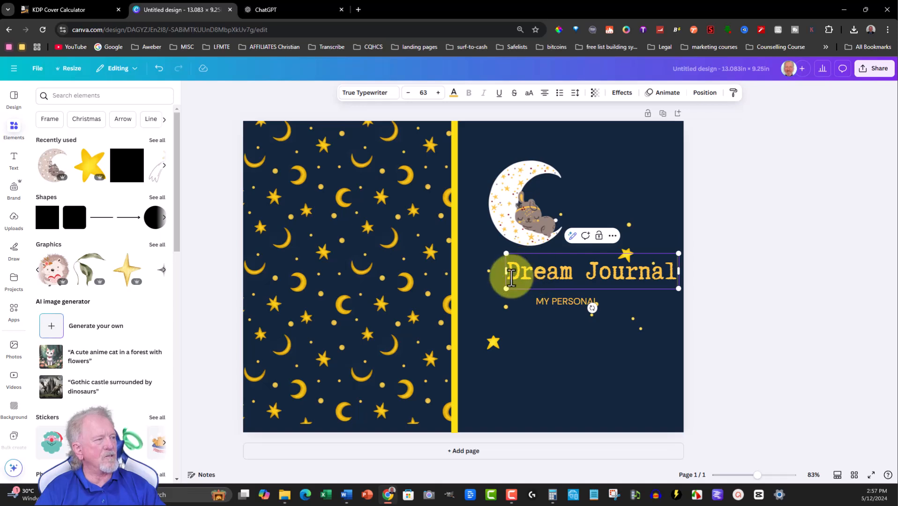
drag(502, 270, 458, 274)
click(587, 271)
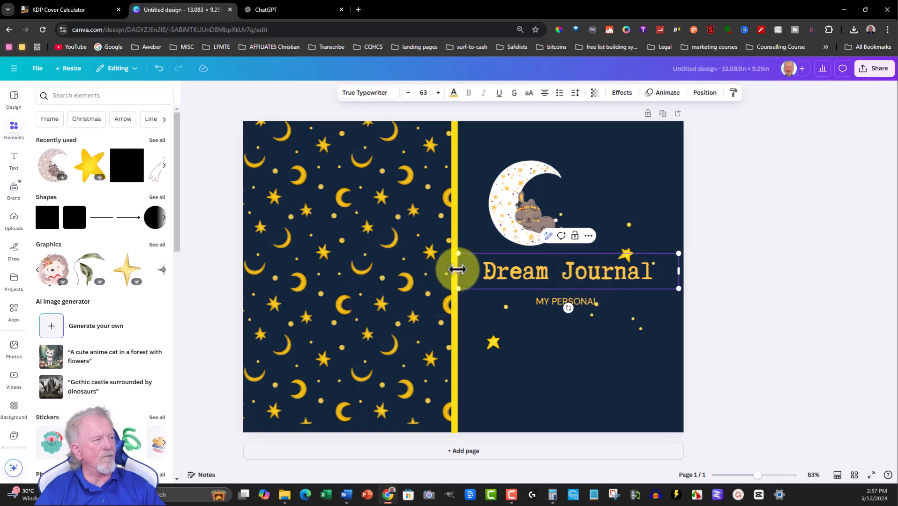
drag(679, 271, 691, 280)
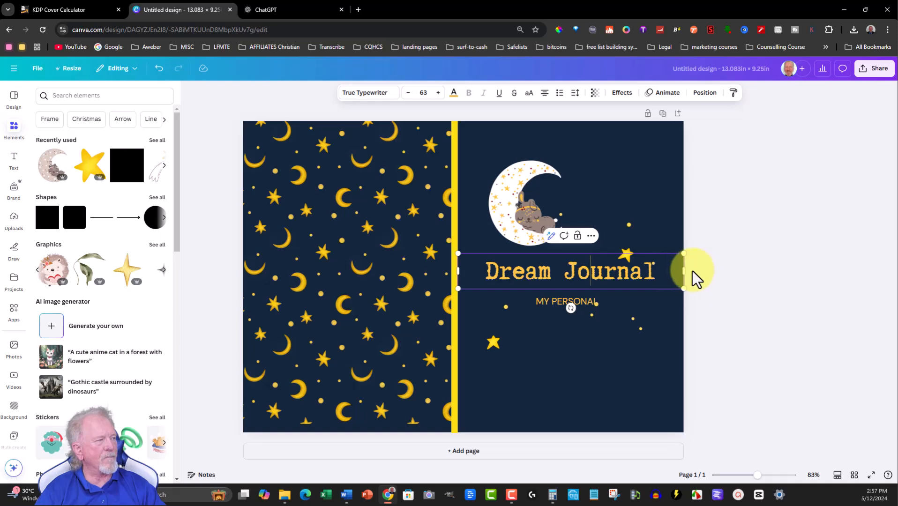
Step: Widen the yellow spine bar between the back and front covers and nudge it into place
click(454, 179)
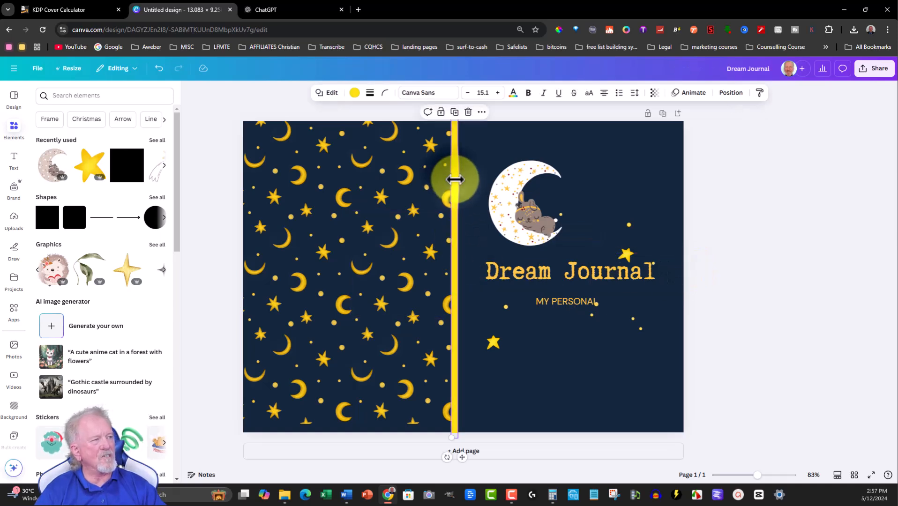
mouse_move(457, 283)
mouse_down()
mouse_move(472, 281)
mouse_move(454, 282)
mouse_up()
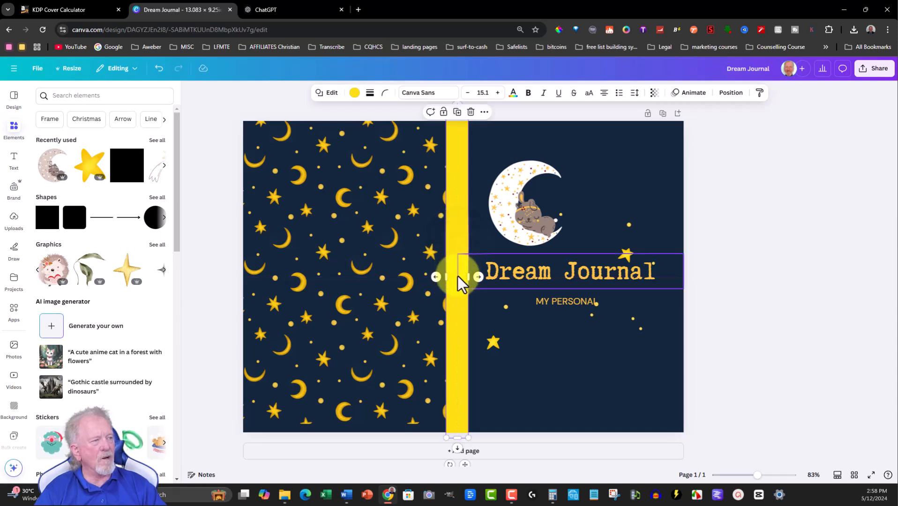
drag(457, 315, 456, 307)
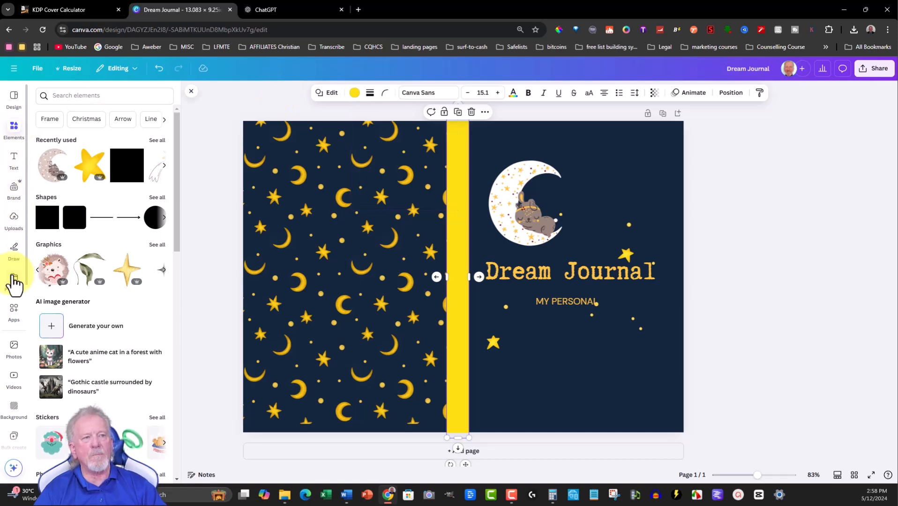
Step: Overlay the uploaded KDP paperback cover template across the whole page with its transparency set to 71
click(14, 225)
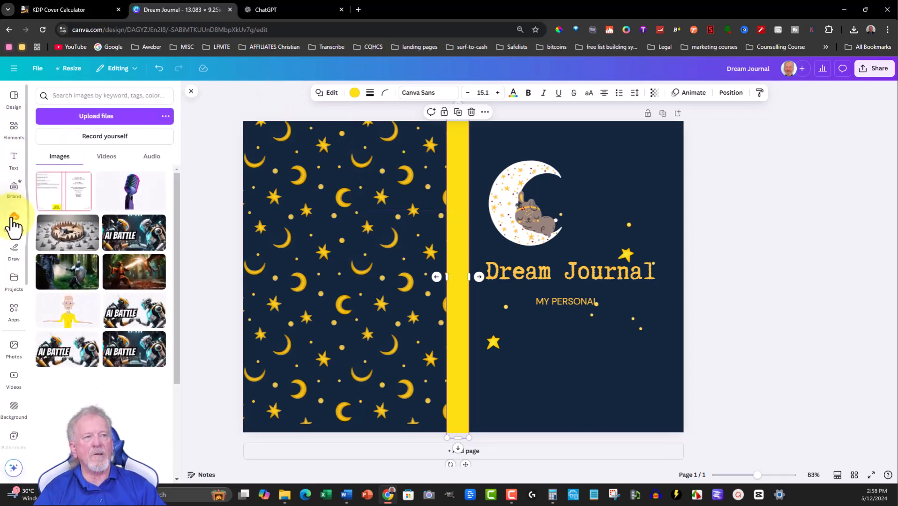
click(58, 197)
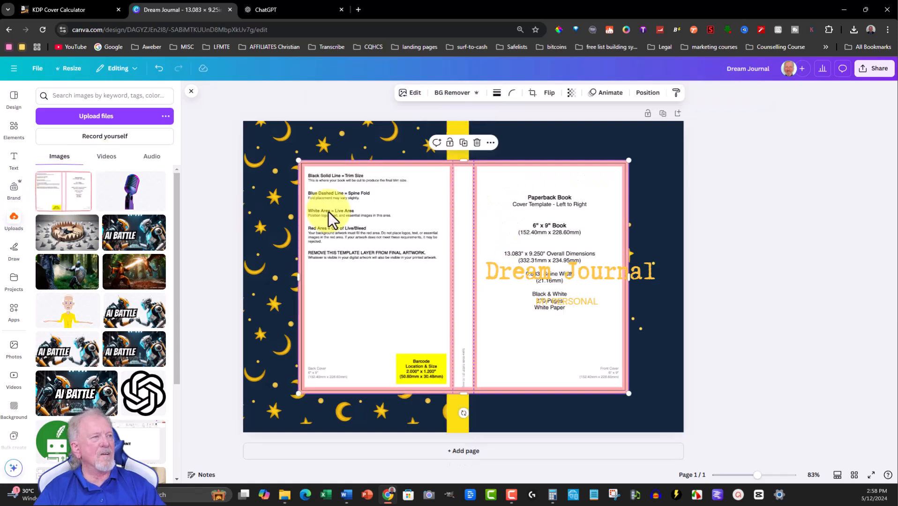
drag(385, 213, 331, 174)
drag(573, 353, 680, 437)
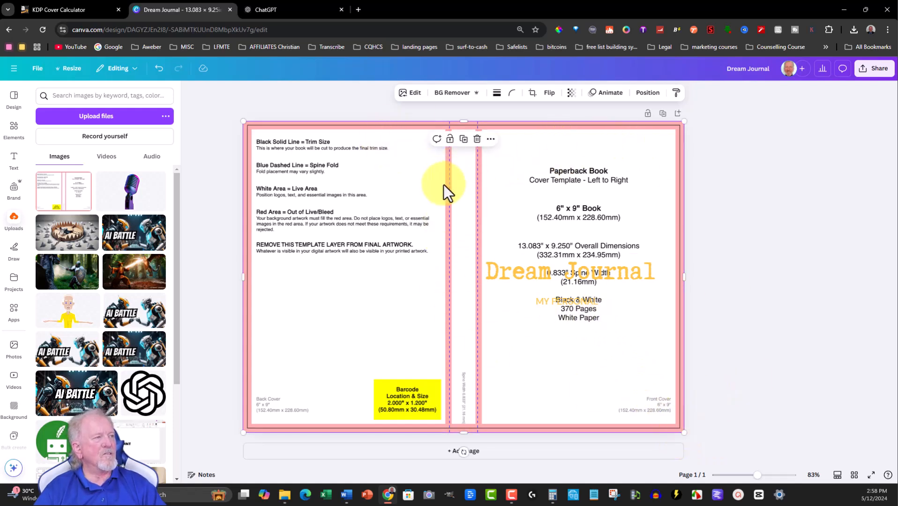
click(571, 93)
drag(590, 127, 580, 127)
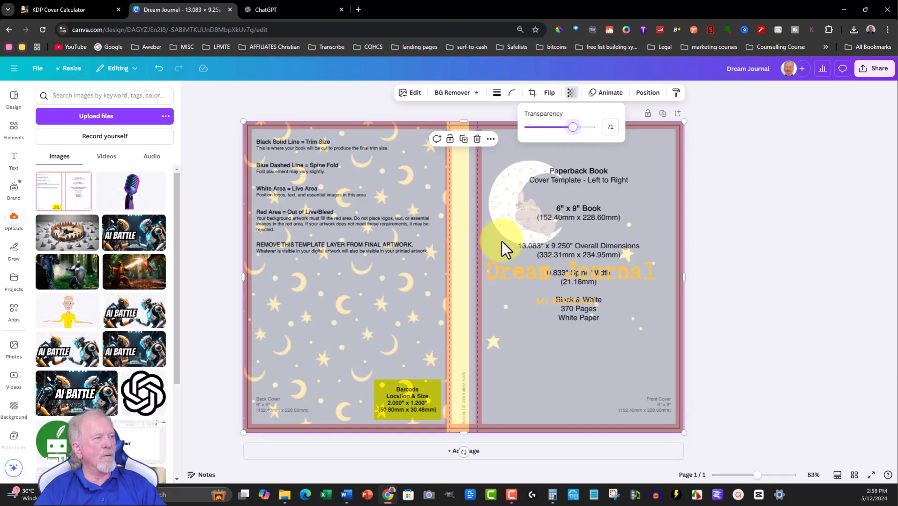
Step: Widen the yellow spine bar to the template's dashed spine fold lines, shifting the template down for access and back over the page
drag(521, 375, 517, 395)
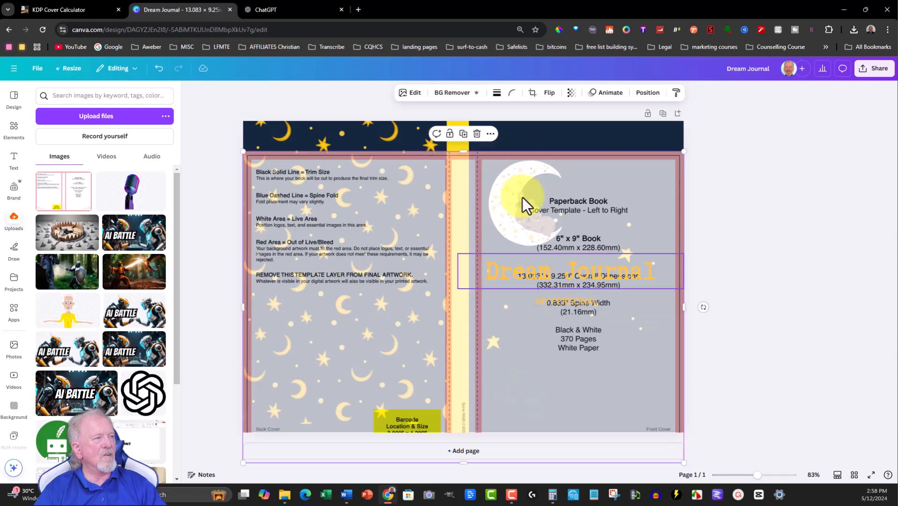
click(461, 145)
drag(468, 140, 450, 137)
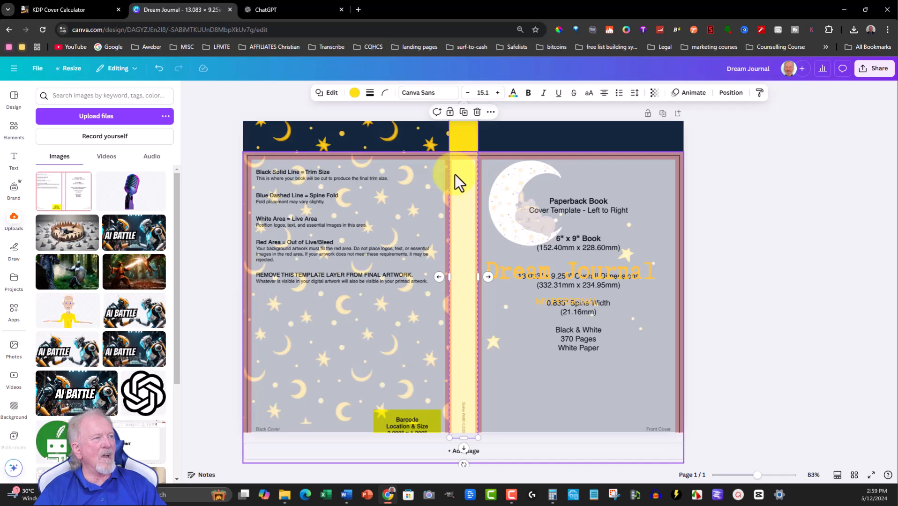
drag(572, 391, 573, 360)
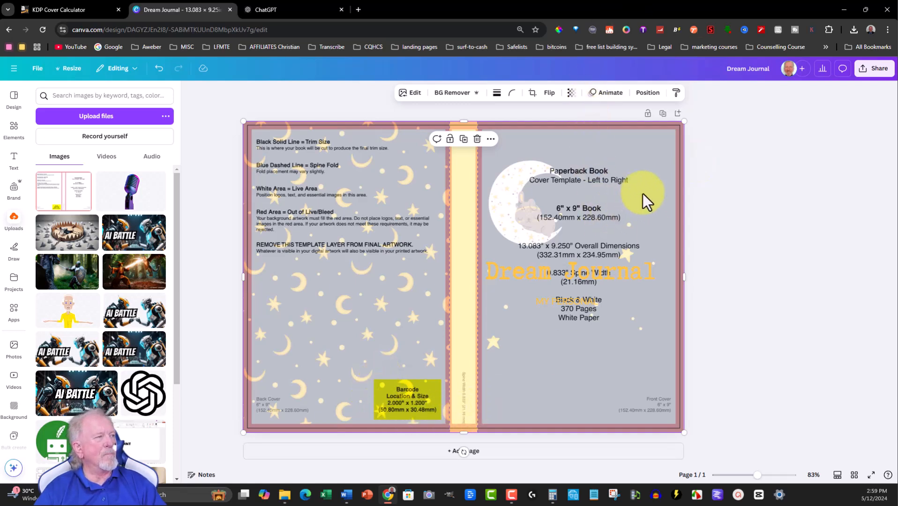
Step: Compare the cover with the template overlay at transparency 0 and 100, and delete the overlay
click(571, 92)
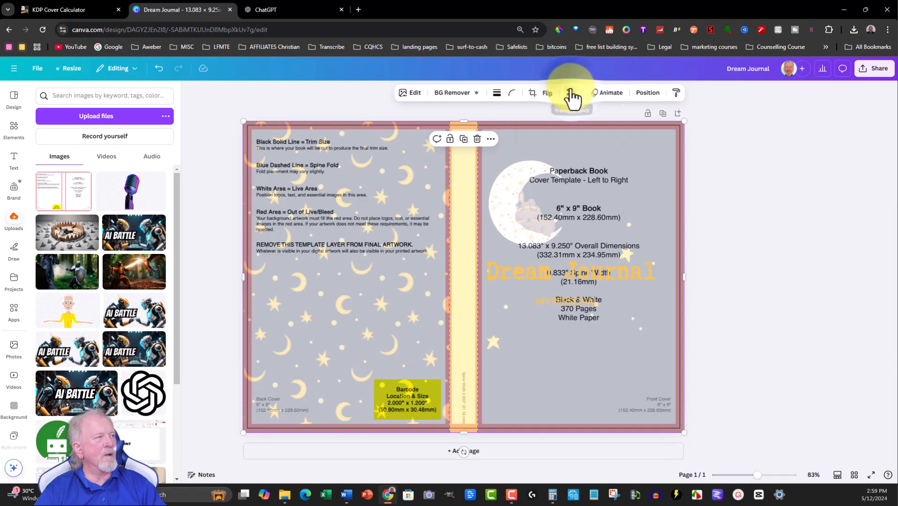
click(572, 127)
drag(572, 131, 420, 134)
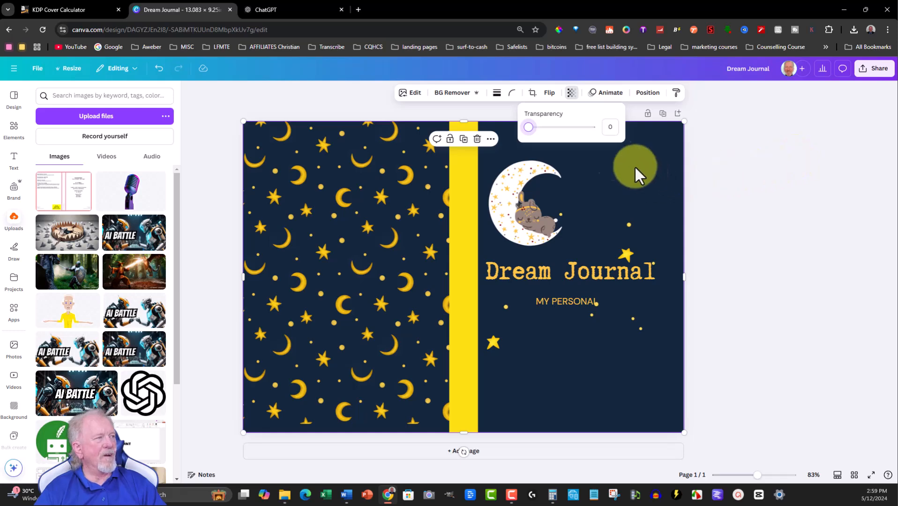
drag(528, 127, 654, 122)
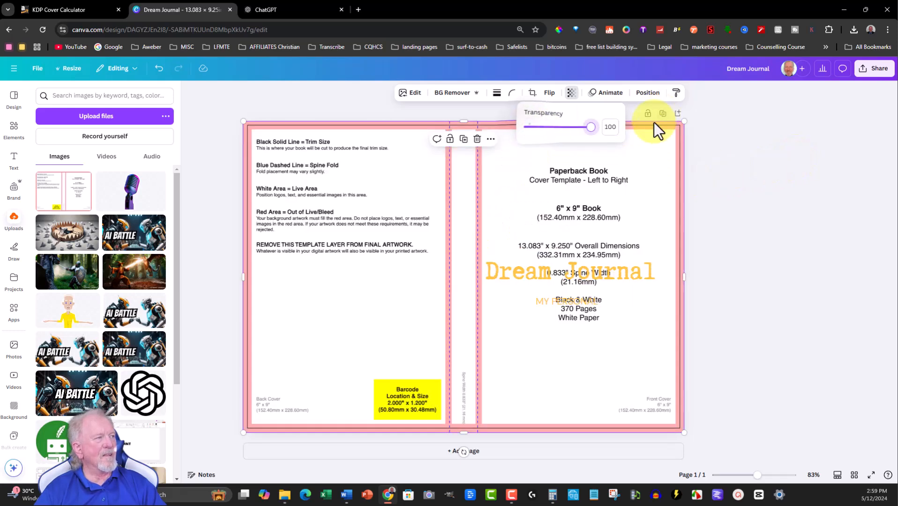
click(660, 171)
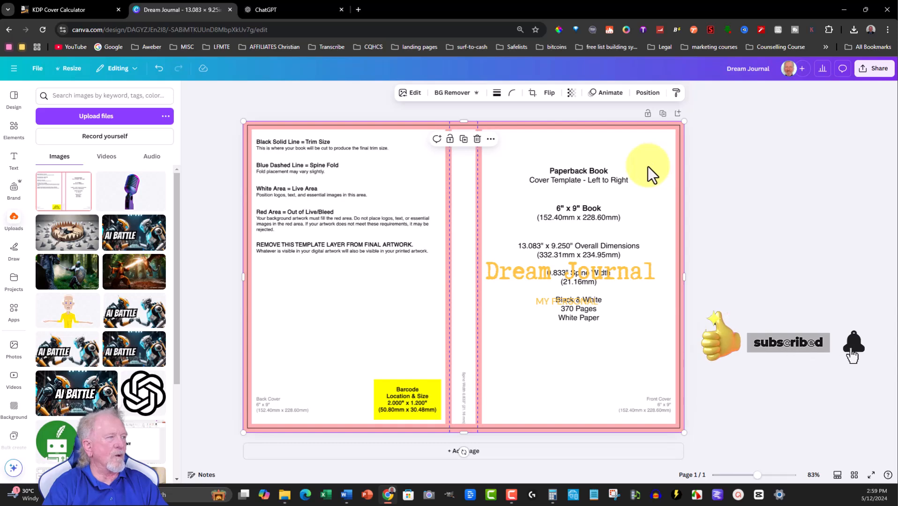
key(Delete)
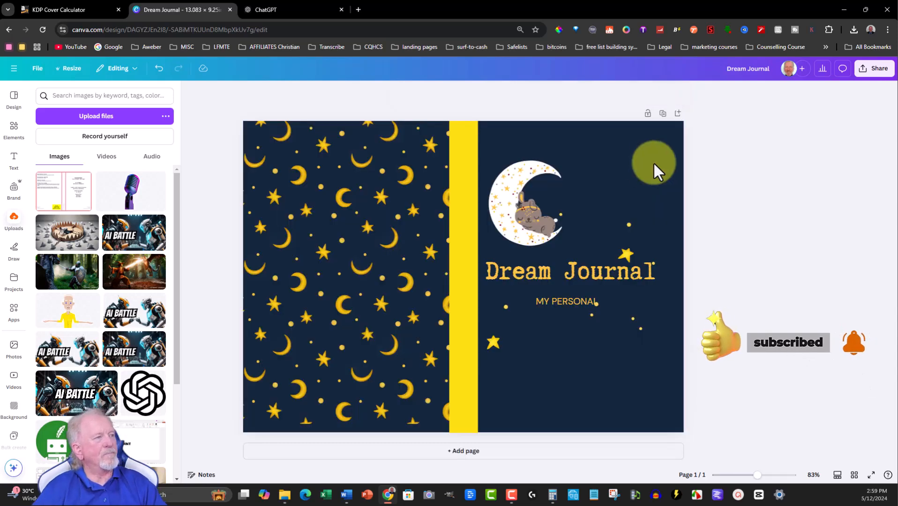
Step: Change the page background color to black
click(643, 134)
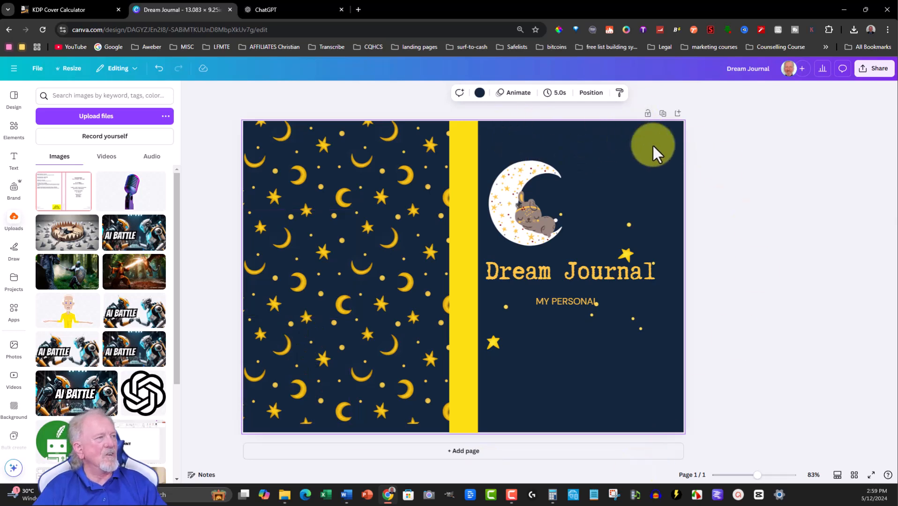
click(479, 93)
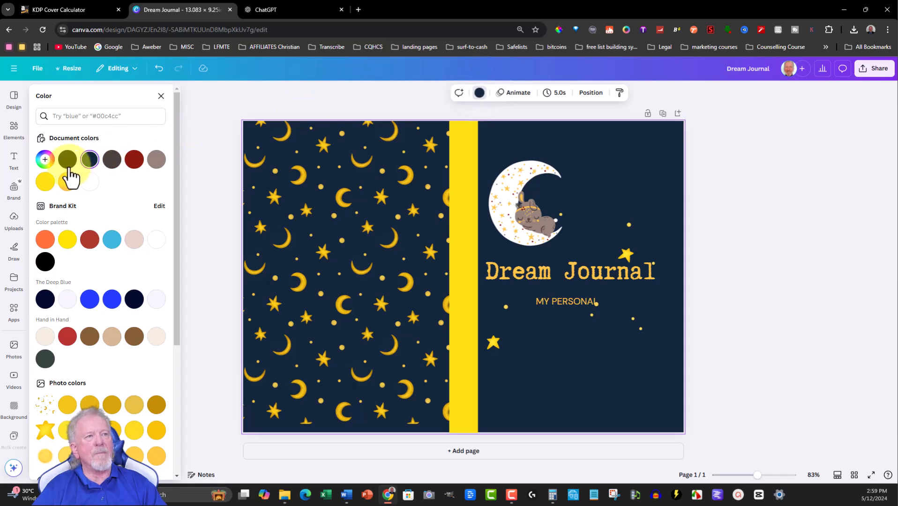
click(67, 160)
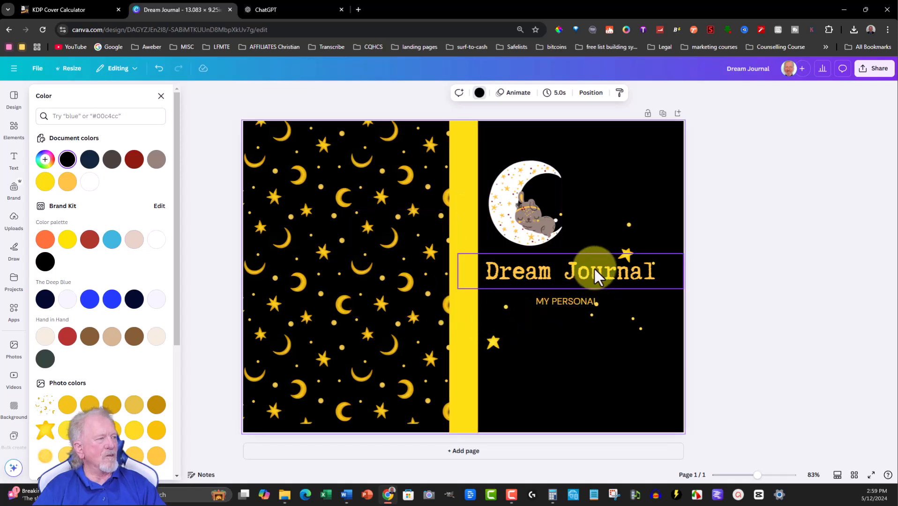
Step: Narrow the "Dream Journal" title box to span from the spine's front edge to the page's outer edge
click(466, 279)
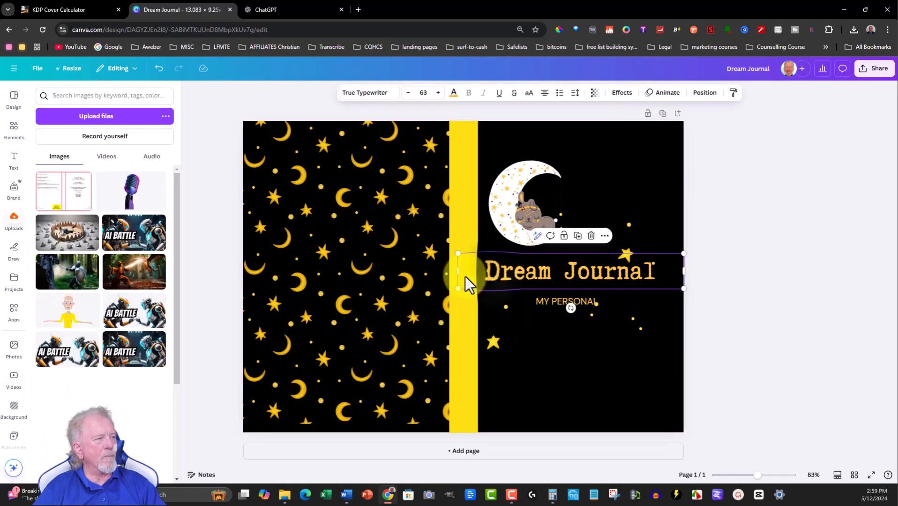
drag(458, 270, 478, 269)
drag(707, 270, 685, 271)
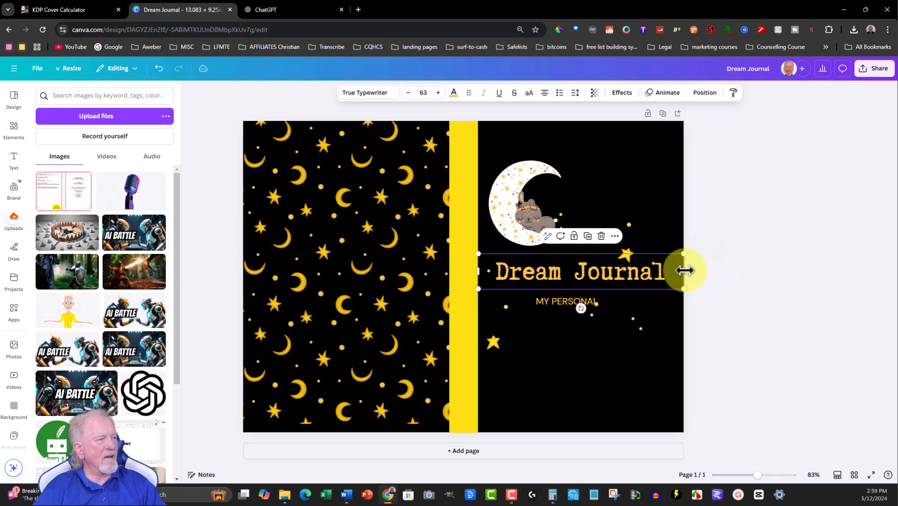
Step: Center the subtitle beneath the title and change its text to "FOR GIRLS"
drag(560, 298, 571, 295)
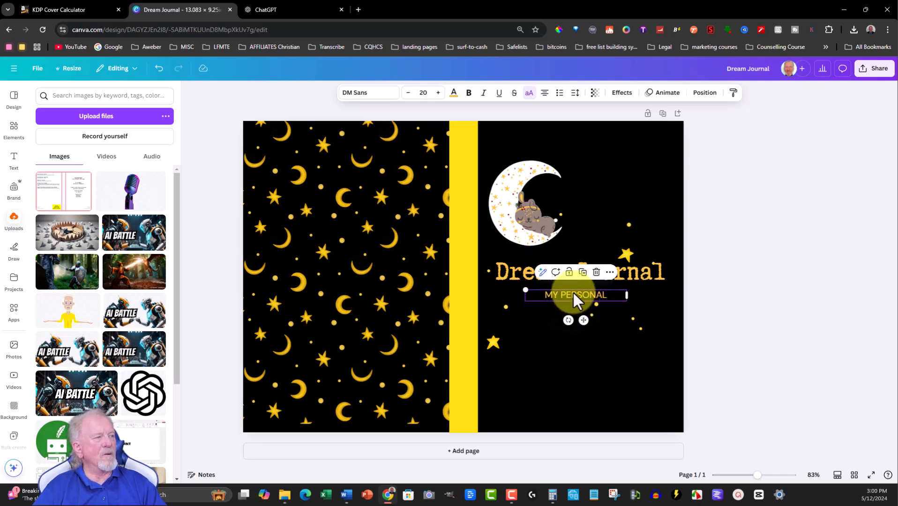
double_click(572, 291)
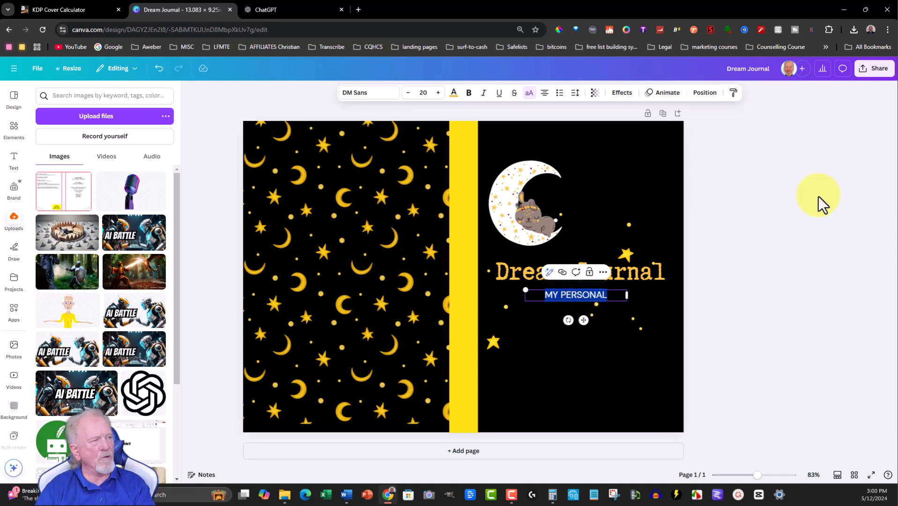
text(FOR GIRLS)
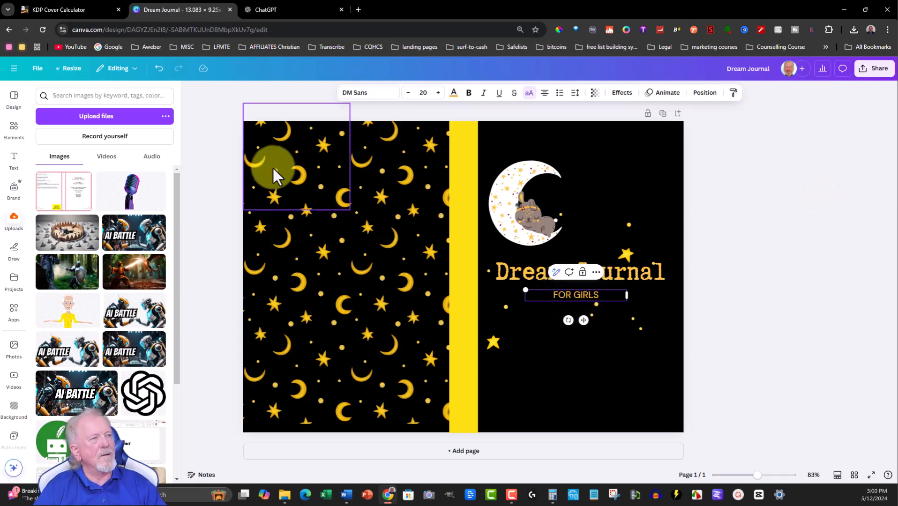
Step: Delete the upper-left and lower-right moon-and-star pattern tiles from the back cover
click(278, 143)
key(Delete)
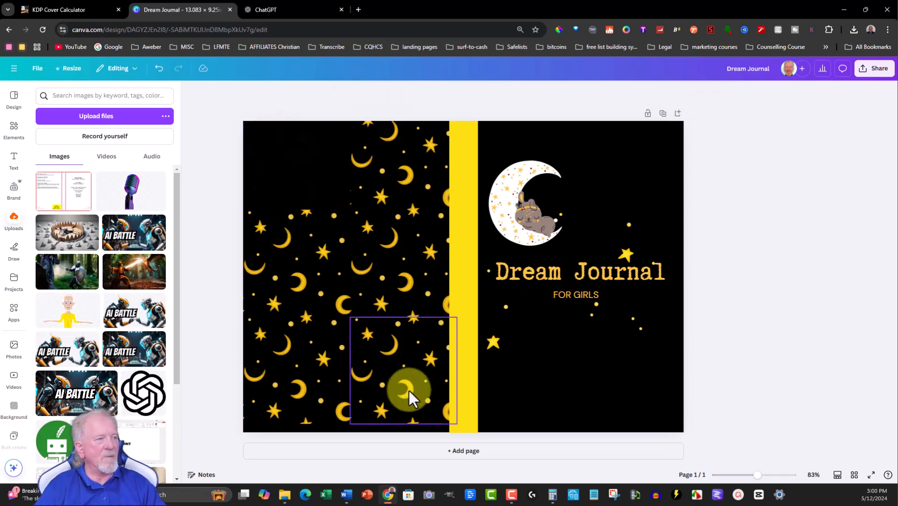
click(407, 404)
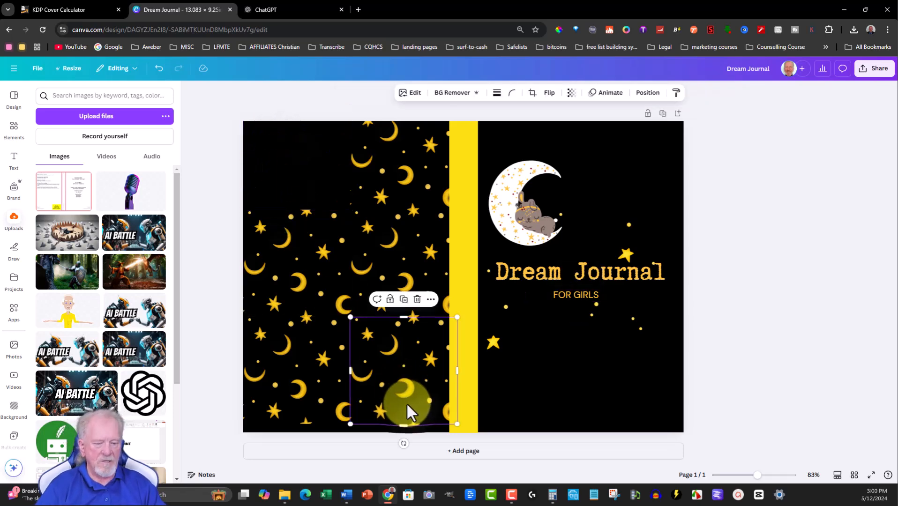
key(Delete)
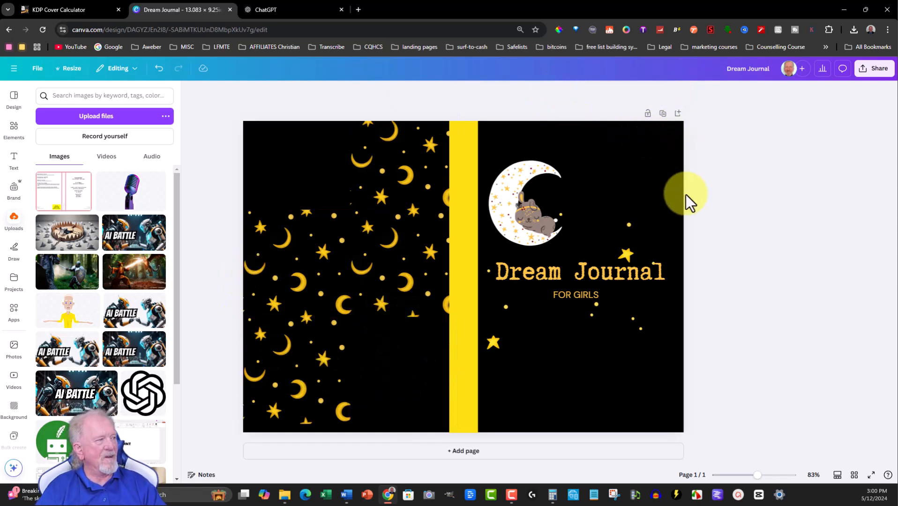
Step: Crop the remaining pattern tiles slightly inward from the back cover's left and top page edges
click(251, 256)
drag(244, 263, 249, 261)
click(256, 375)
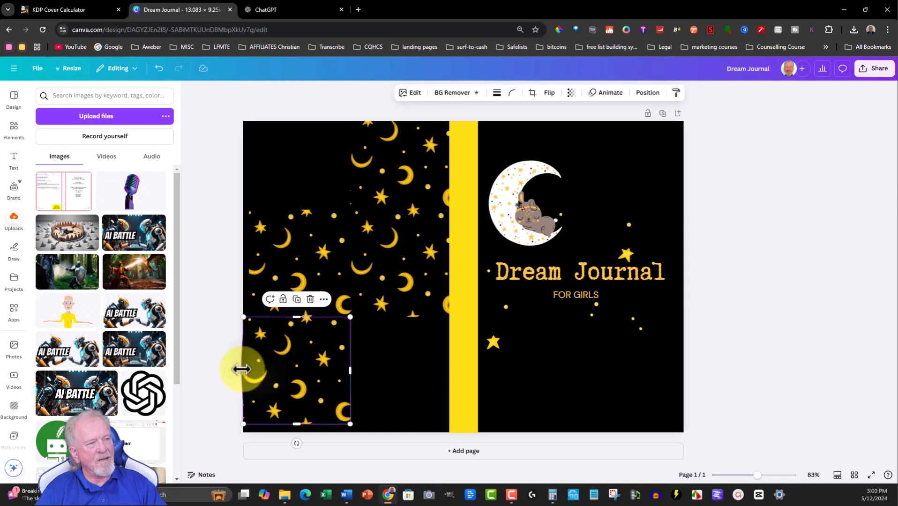
drag(242, 368, 249, 370)
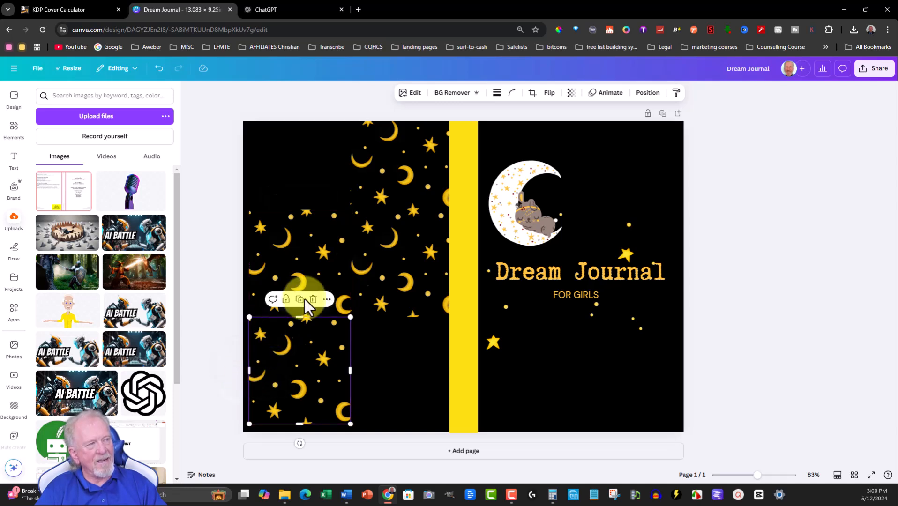
click(390, 140)
drag(396, 104, 397, 129)
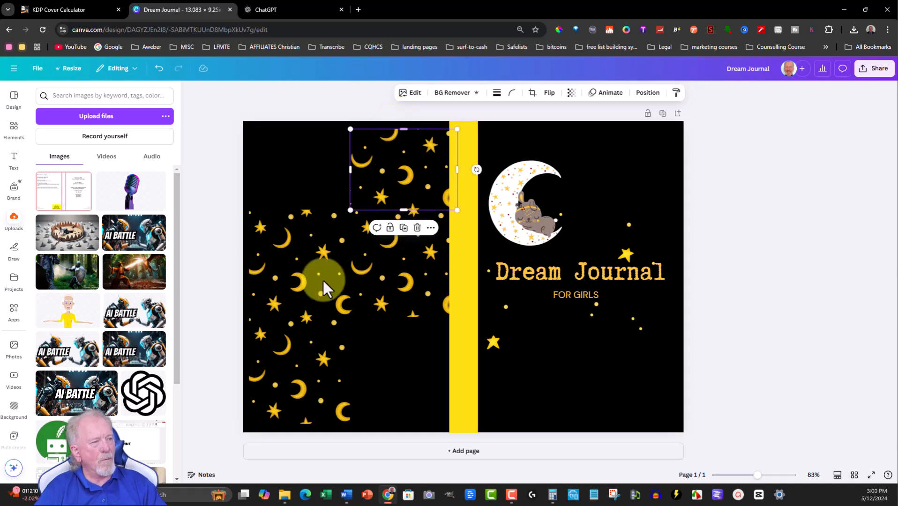
Step: Move the small yellow star on the front cover up, clear of the title lettering
click(289, 395)
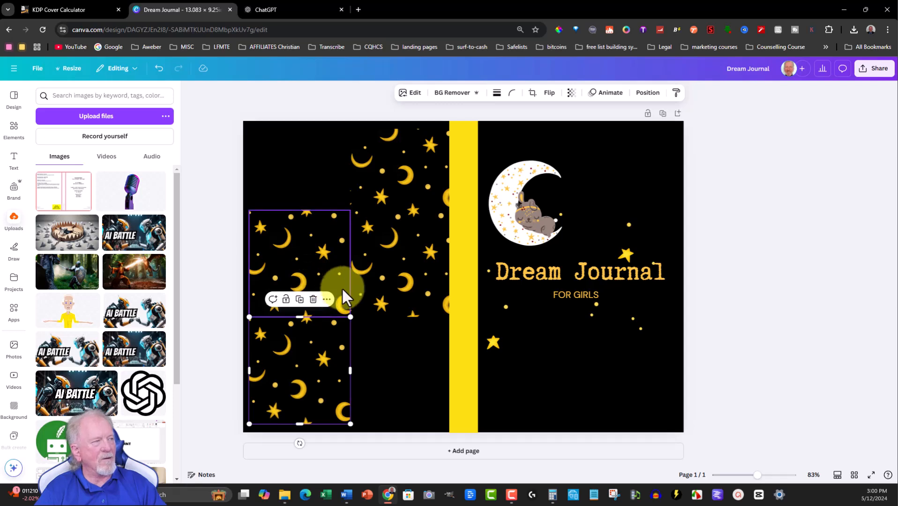
click(626, 253)
drag(625, 251, 625, 243)
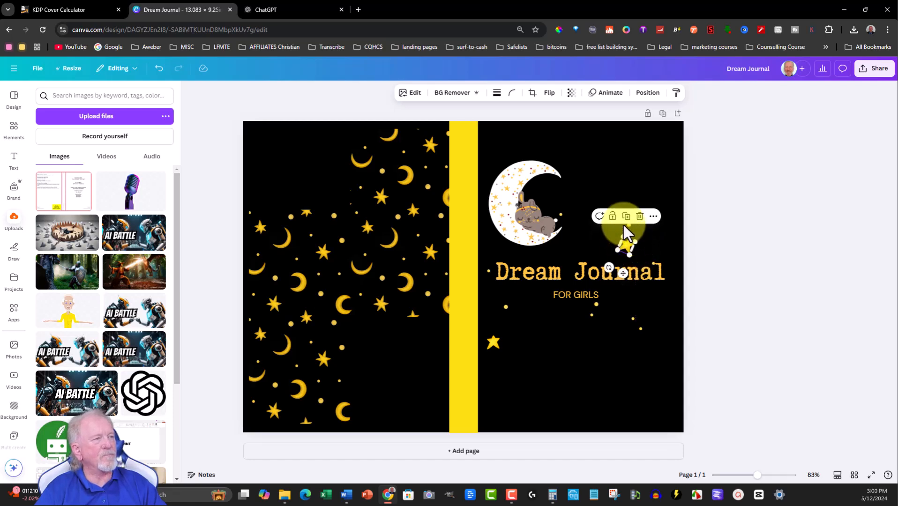
Step: Add the recently used shooting star graphic to the front cover and recolor its dark tail lines white
click(13, 129)
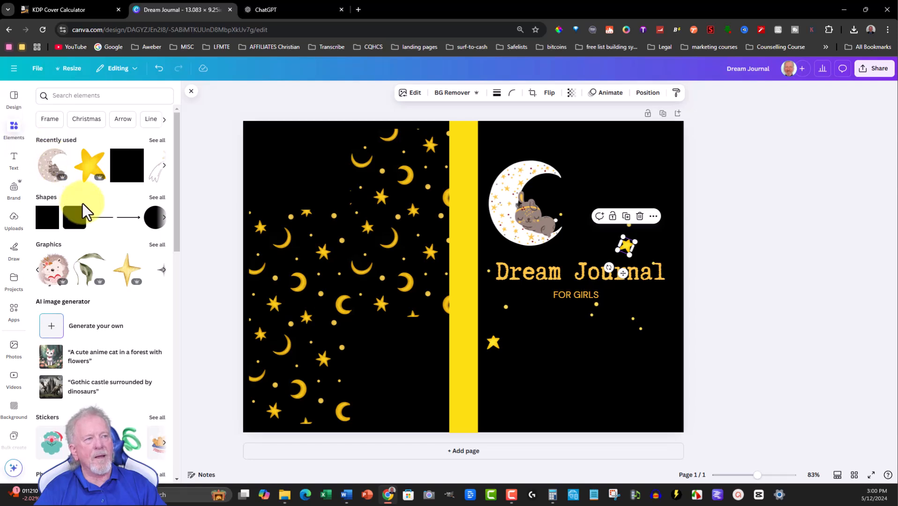
click(160, 169)
drag(459, 247, 596, 173)
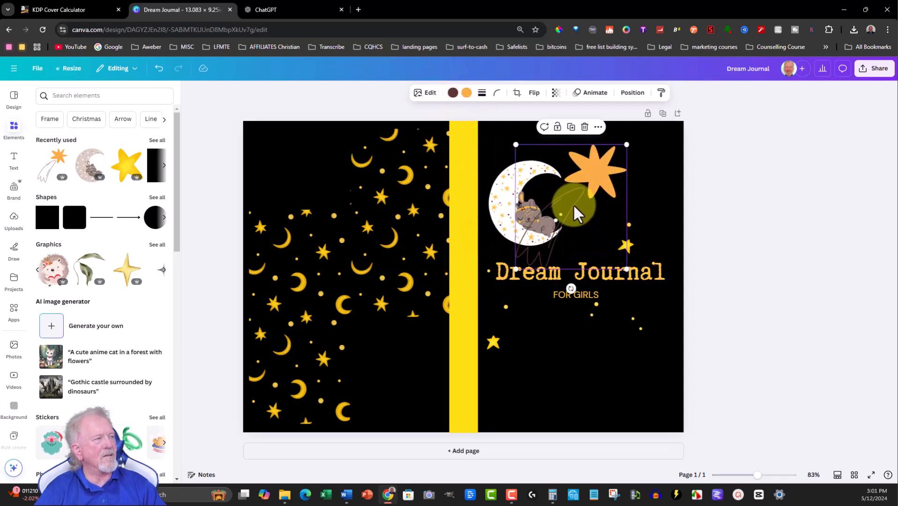
click(452, 96)
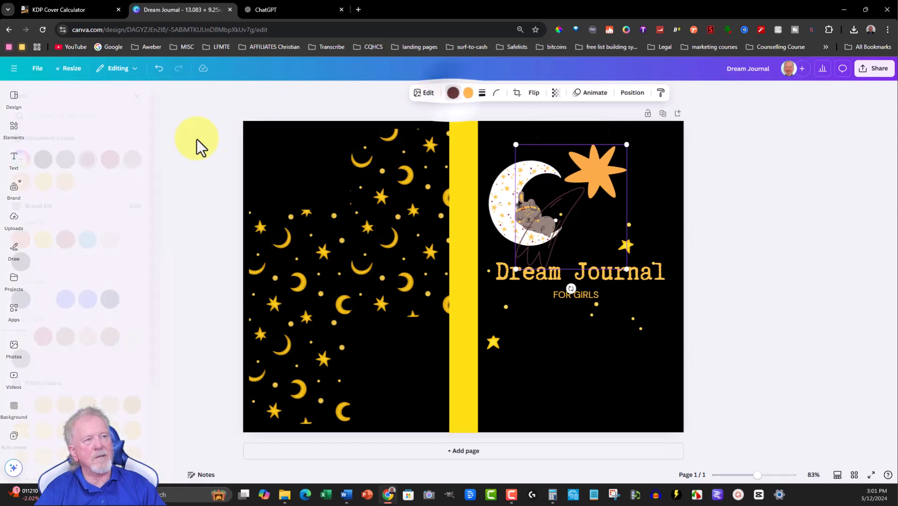
click(111, 183)
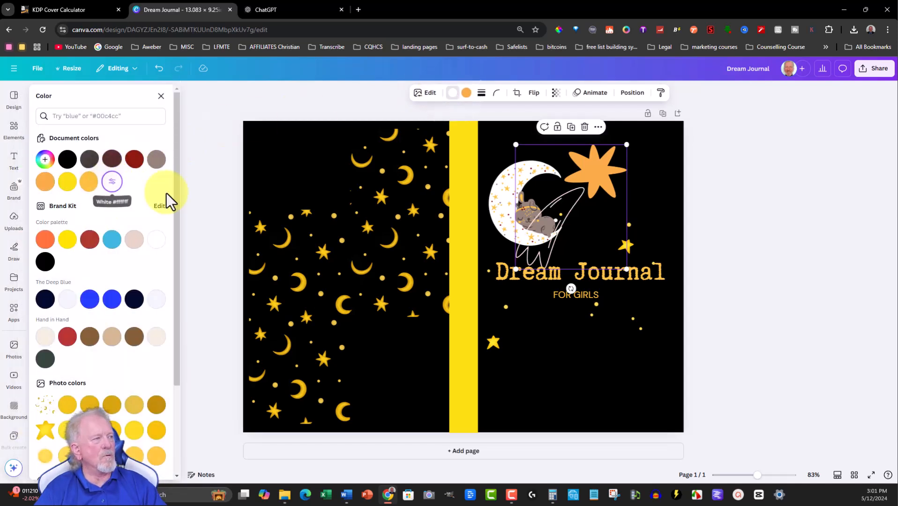
Step: Rotate the shooting star 45°, shrink it to about 1.1 × 1.3 in, and place it at the moon's upper tip
drag(573, 289, 526, 253)
drag(565, 288, 562, 201)
drag(559, 184, 565, 176)
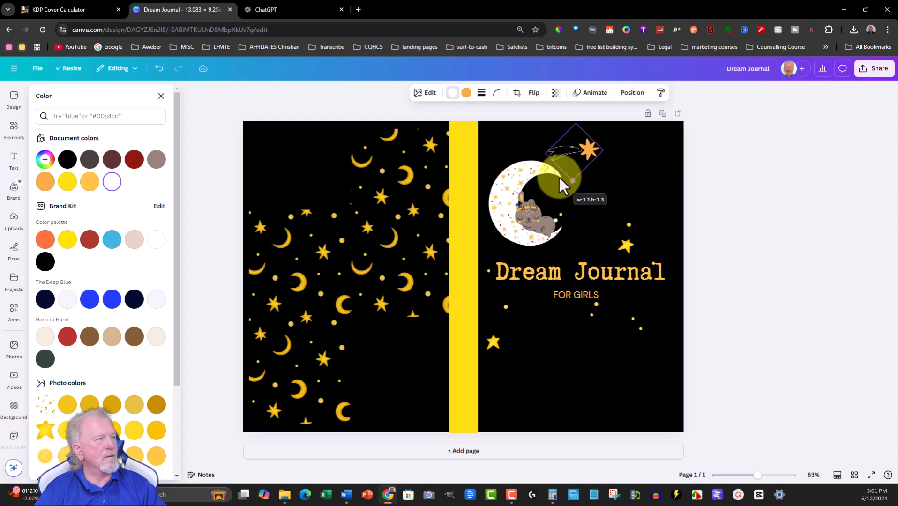
drag(567, 144, 550, 162)
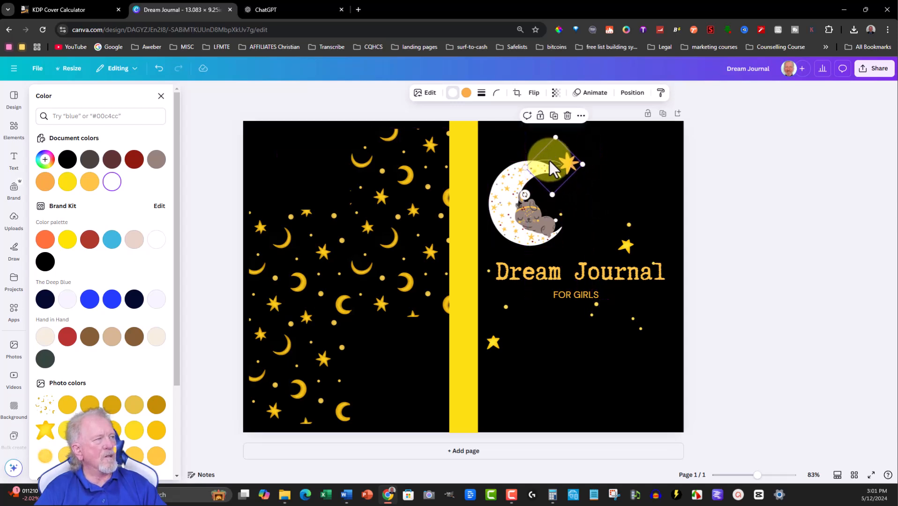
Step: Send the shooting star to the back so its tail sits behind the moon
click(631, 93)
click(141, 159)
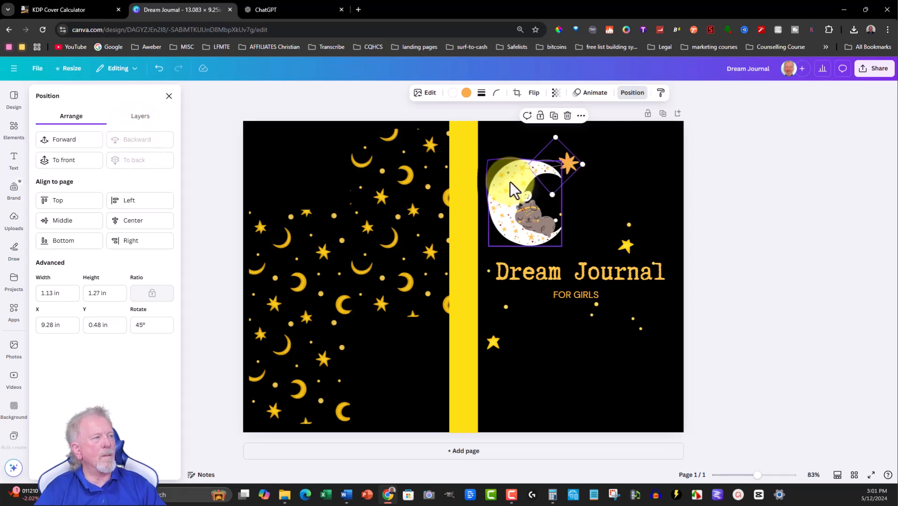
click(510, 182)
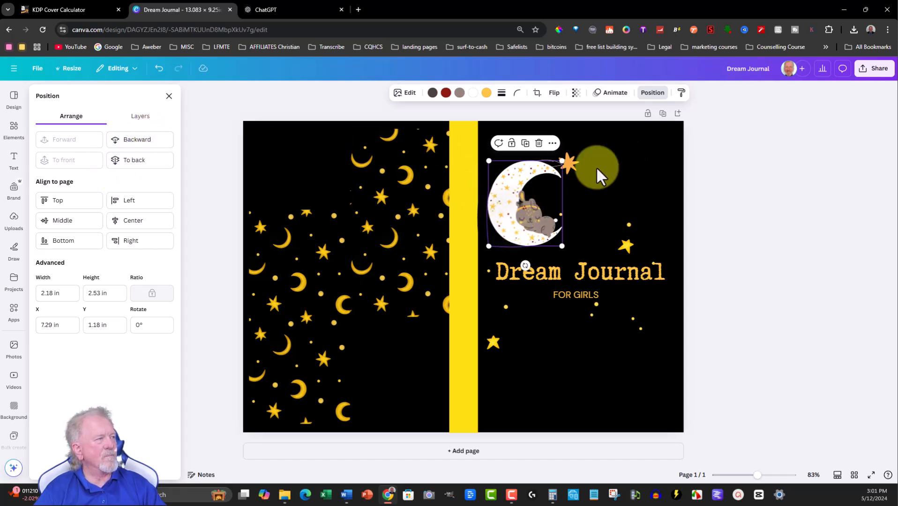
click(572, 164)
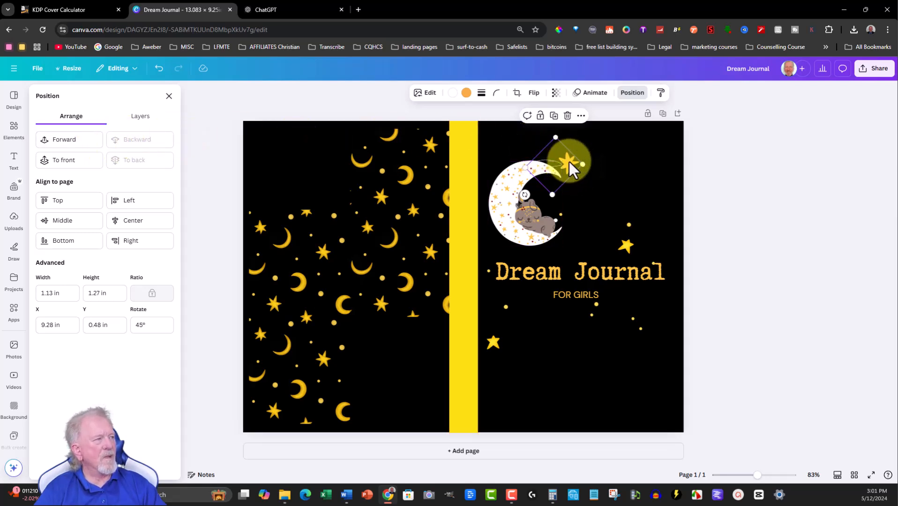
click(638, 165)
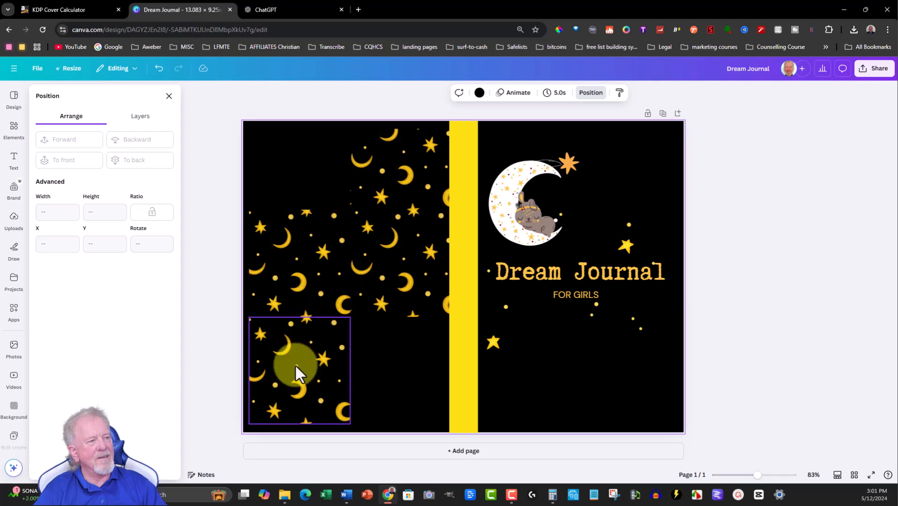
Step: Add a yellow square to the back cover and resize it into a large text panel, leaving space below for the barcode
drag(293, 370, 294, 371)
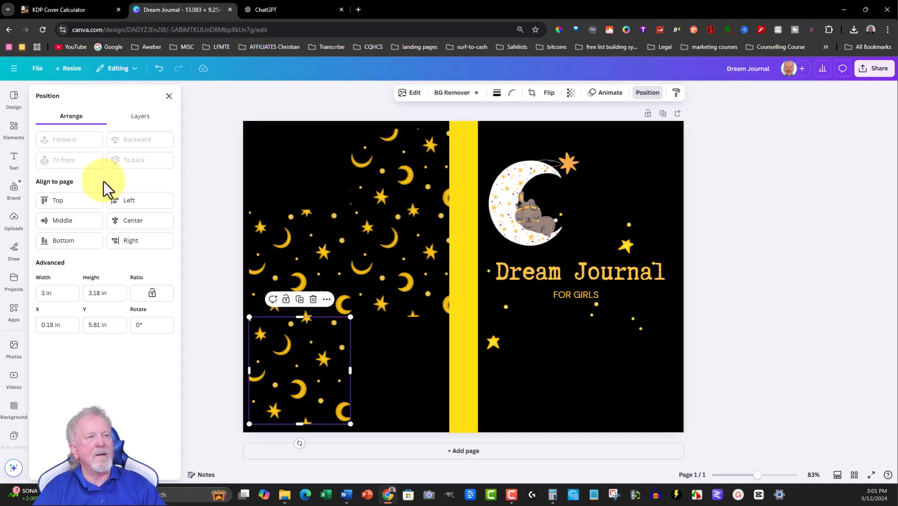
click(13, 127)
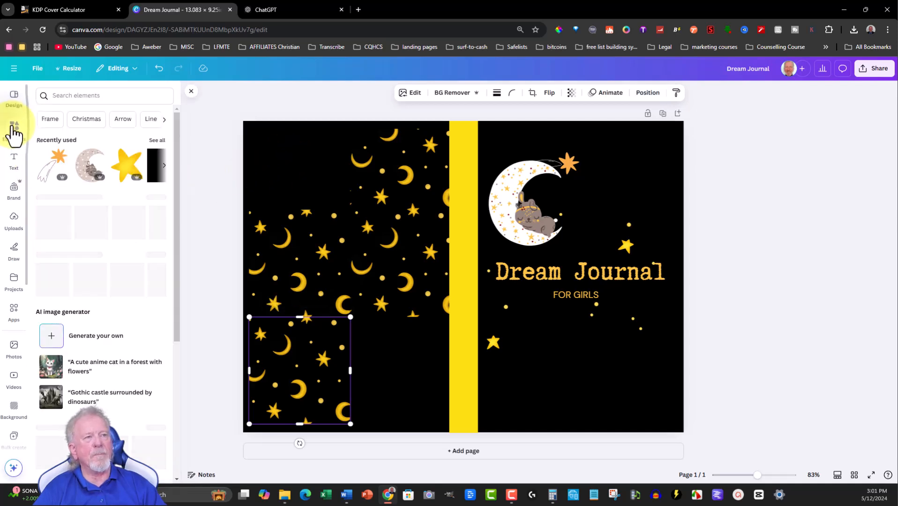
drag(42, 225, 272, 162)
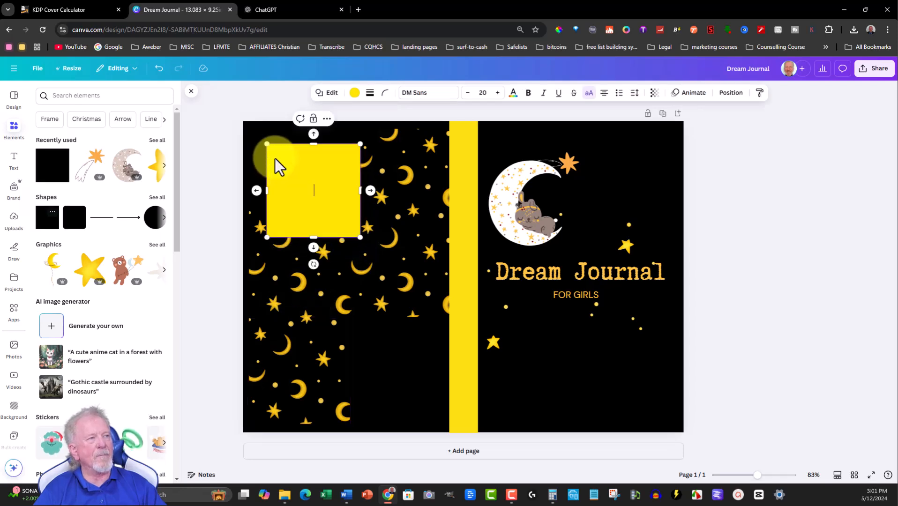
drag(359, 246, 438, 406)
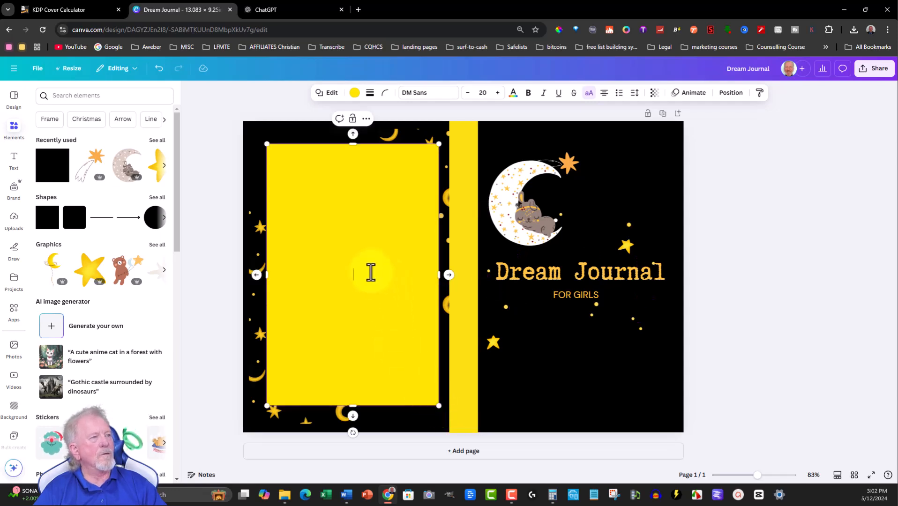
drag(353, 266, 348, 267)
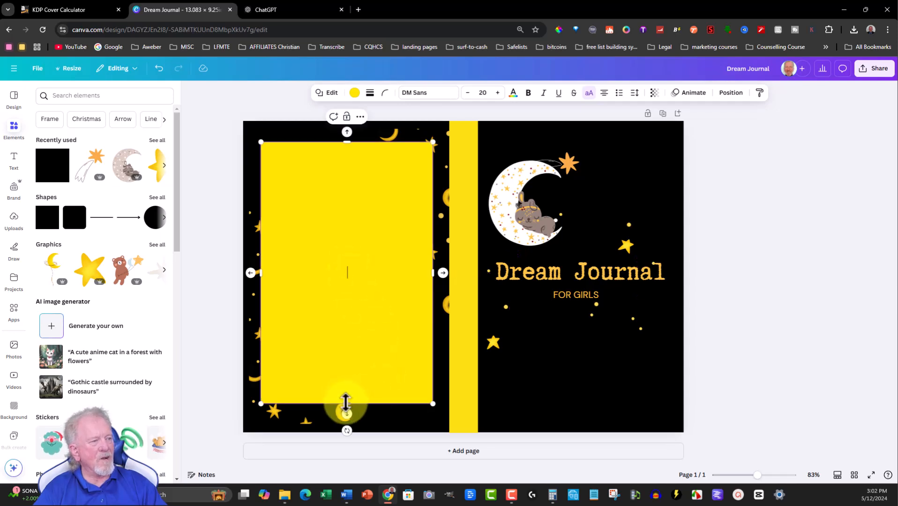
drag(346, 405, 347, 372)
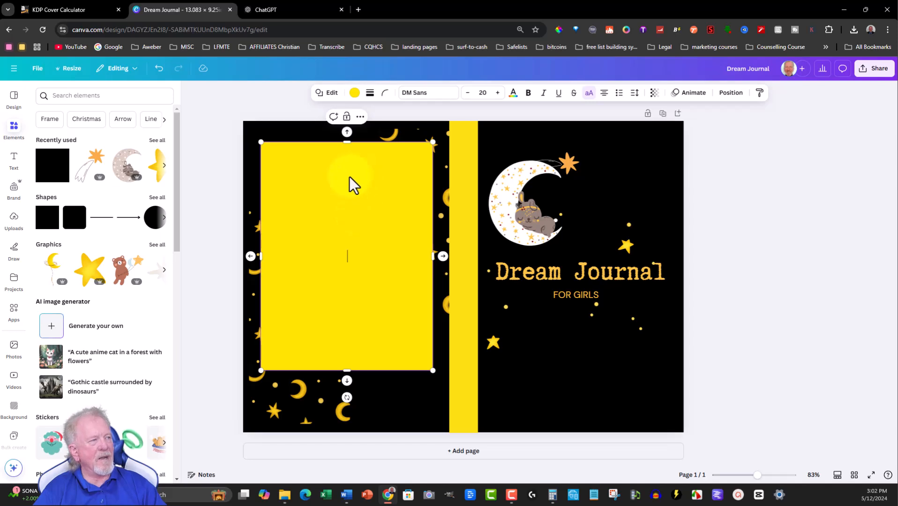
Step: Sample the yellow of the small star beside the moon on the front cover and copy its hex code FDE62F
click(463, 213)
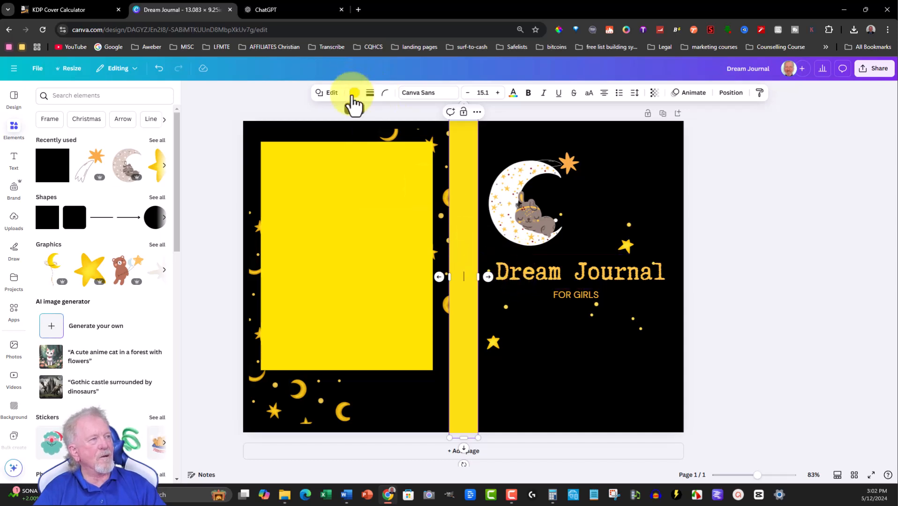
click(559, 29)
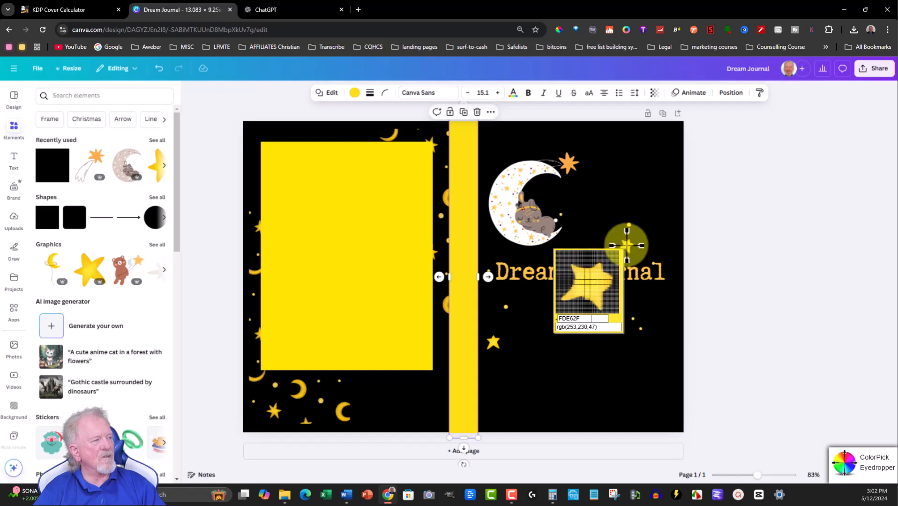
click(627, 245)
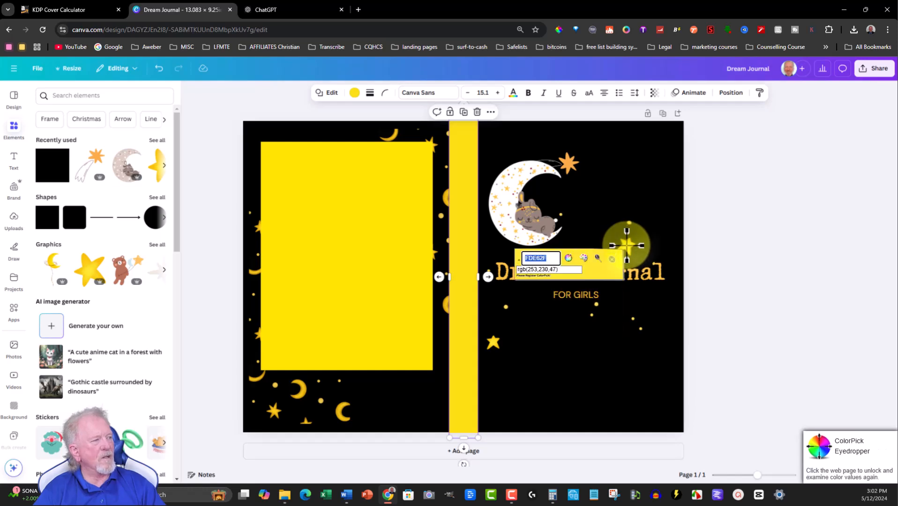
right_click(540, 257)
click(563, 264)
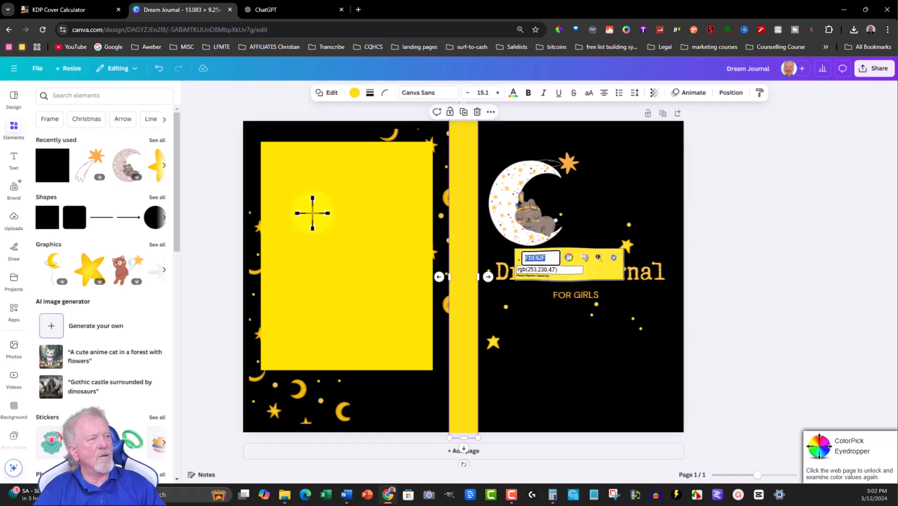
click(613, 258)
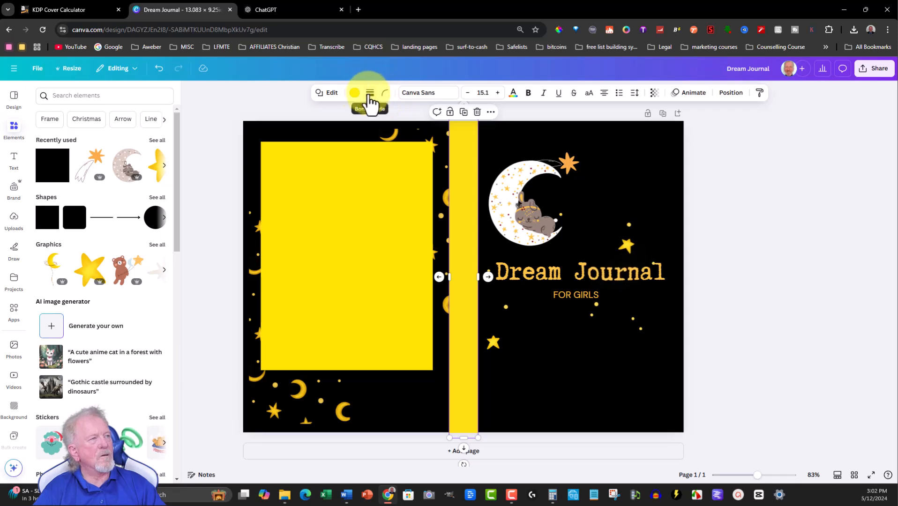
Step: Recolor the spine rectangle with the sampled star yellow #FDE62F
click(352, 94)
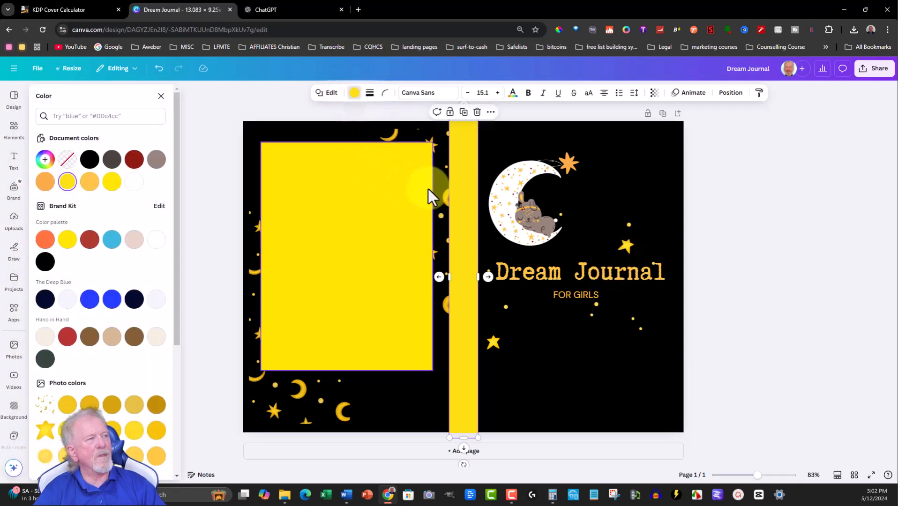
click(45, 160)
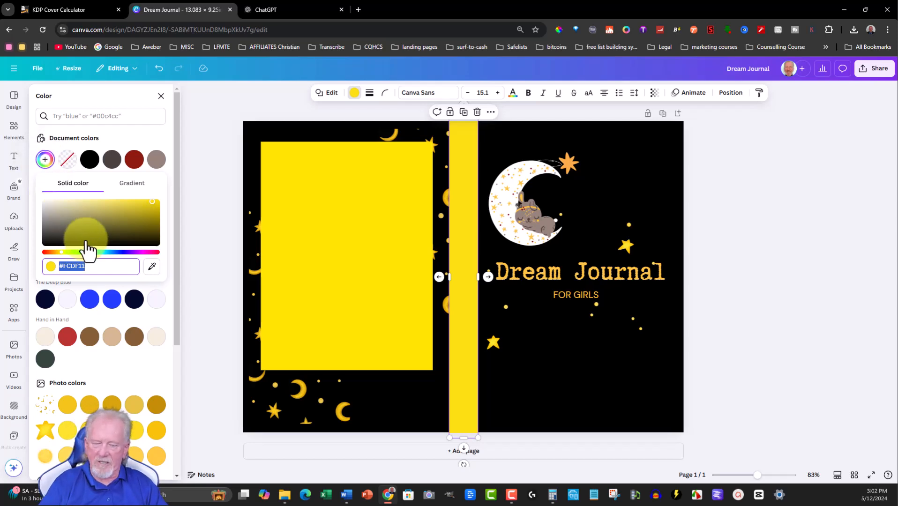
key(Return)
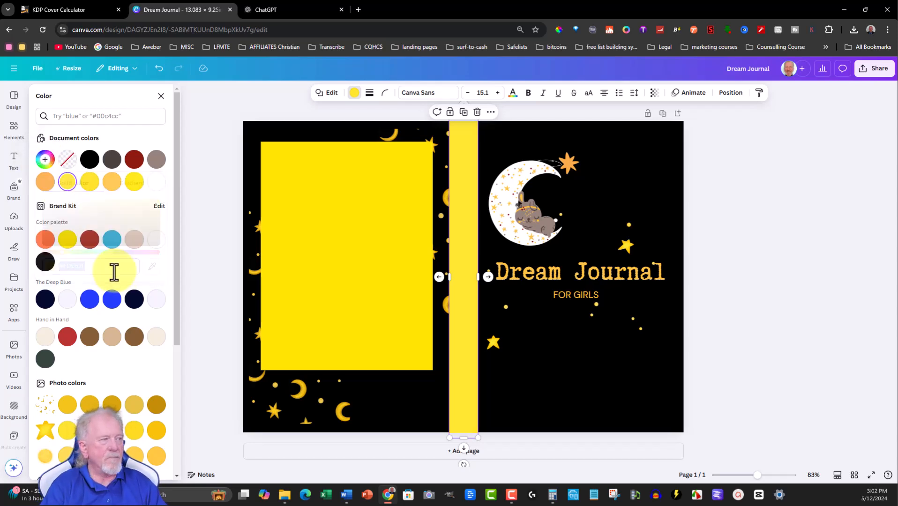
click(465, 189)
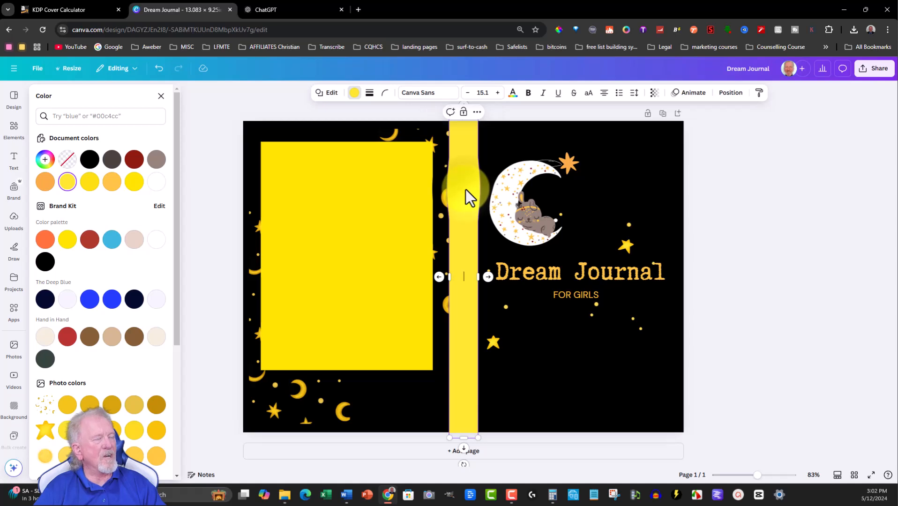
Step: Recolor the large back cover panel with the same yellow #FDE62F
click(333, 219)
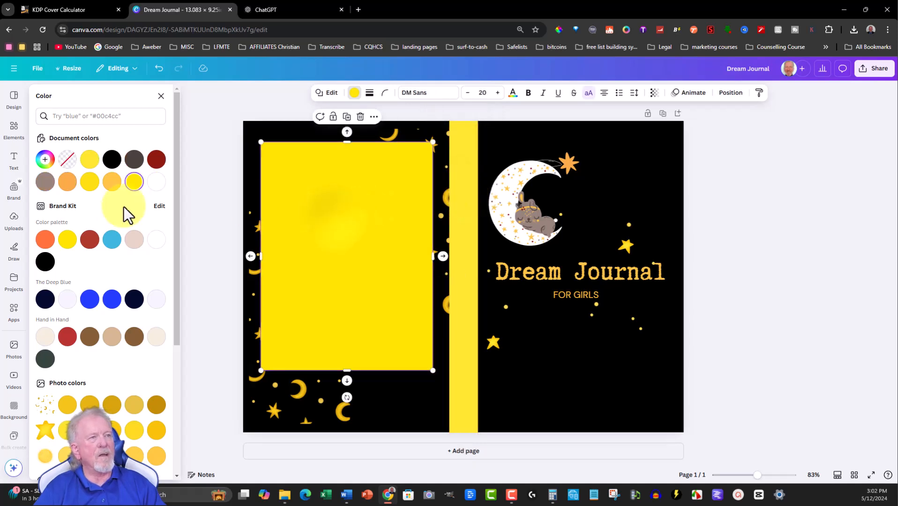
click(45, 159)
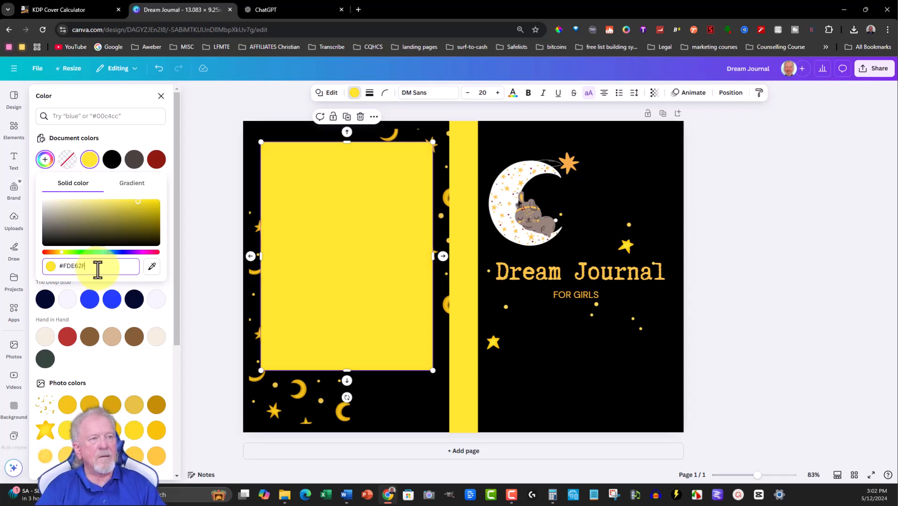
key(Return)
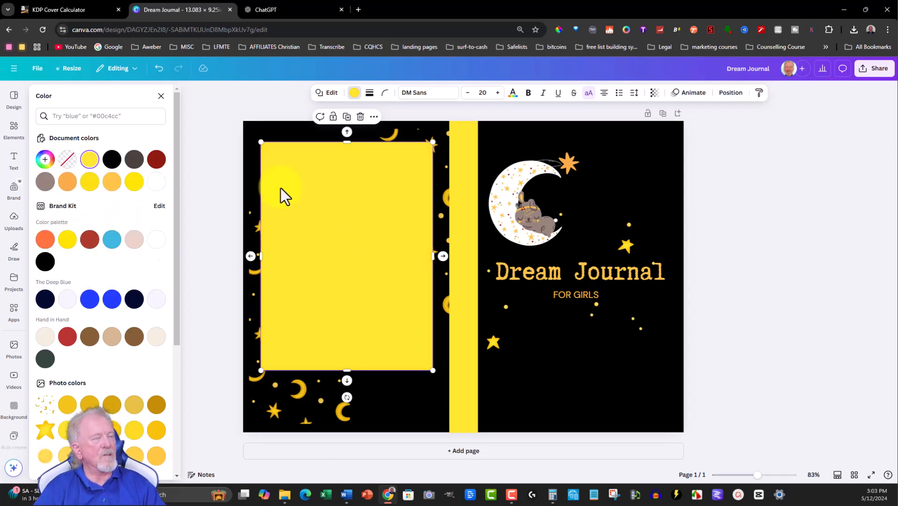
Step: Sample the darker gold of the crescent moon below the back cover panel and copy its hex code E0AD0B
click(559, 30)
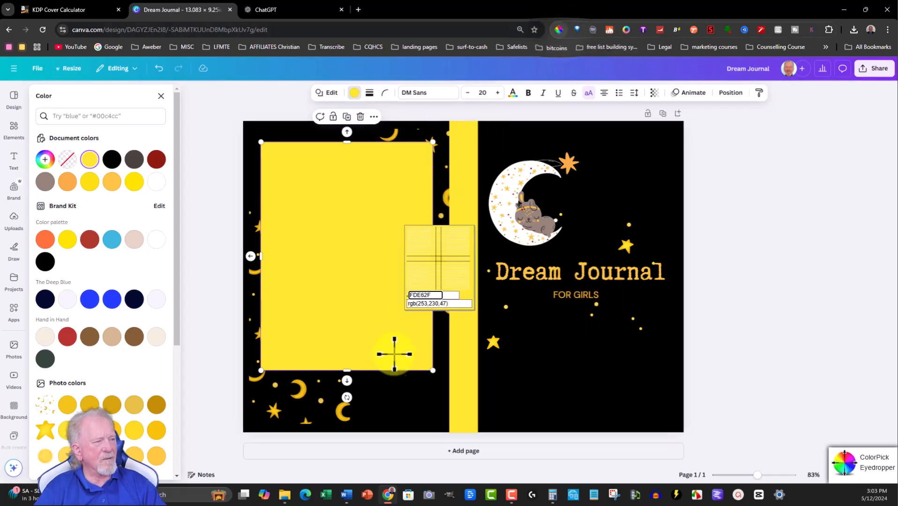
click(338, 417)
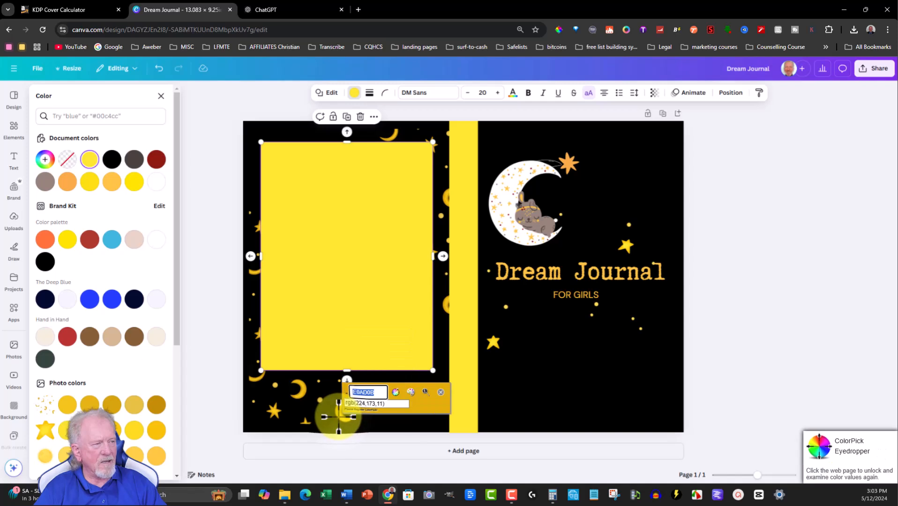
right_click(371, 392)
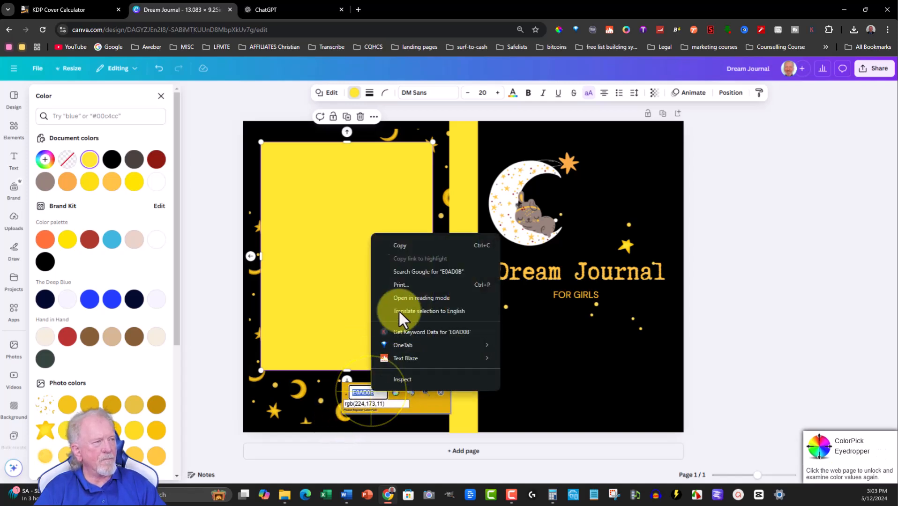
click(400, 242)
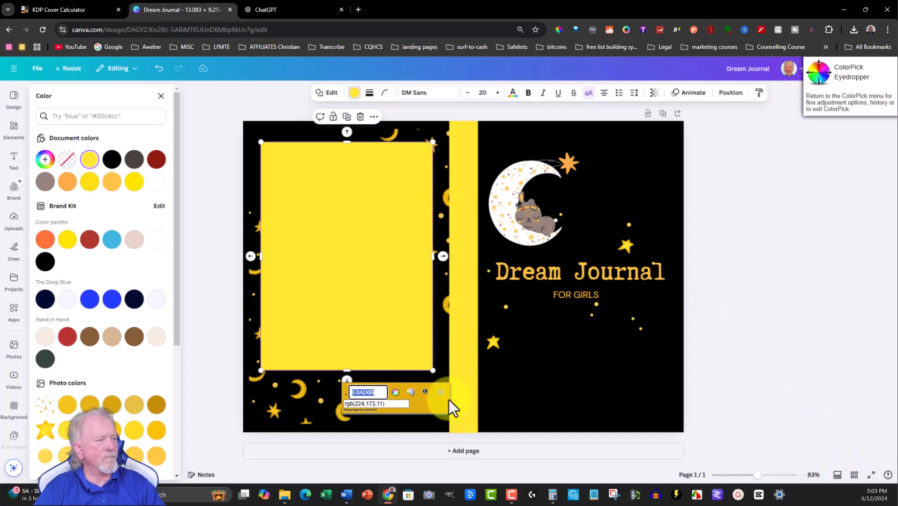
right_click(364, 391)
click(387, 240)
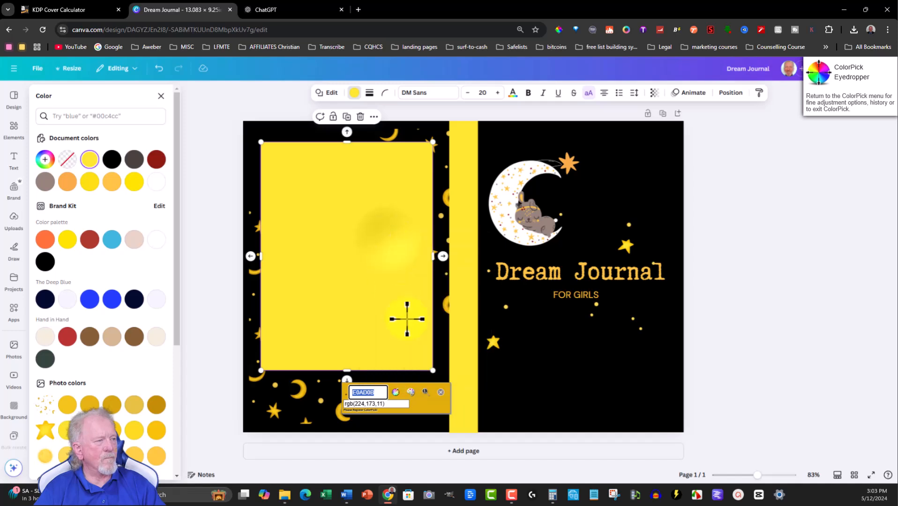
click(441, 393)
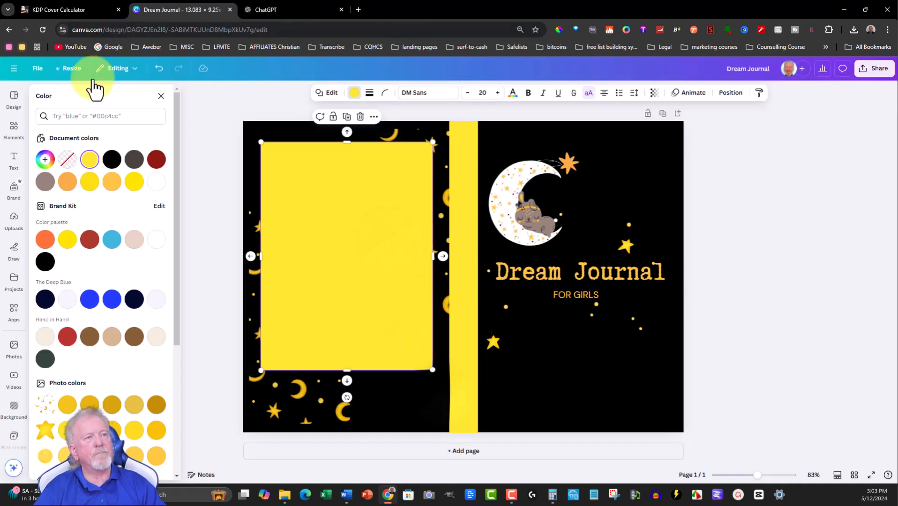
Step: Set the back cover panel's fill color to the sampled gold #E0AD0B
click(45, 160)
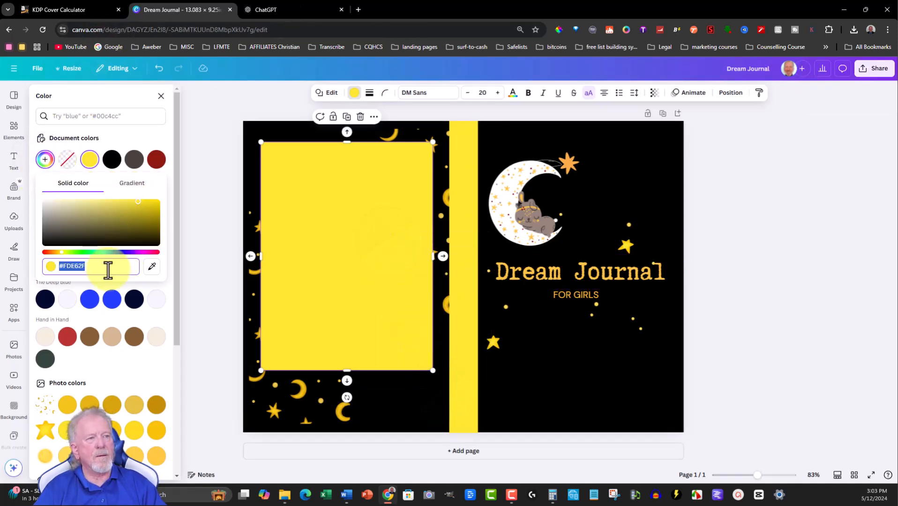
key(ctrl+v)
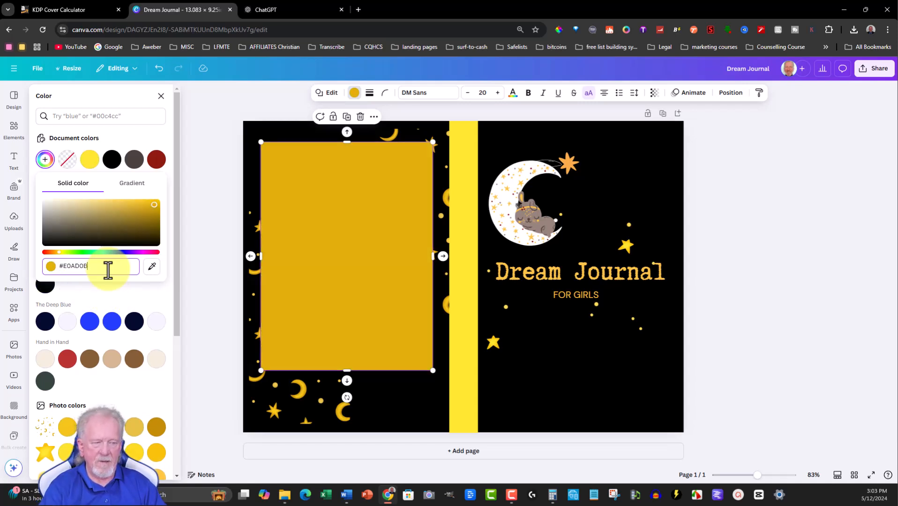
key(Return)
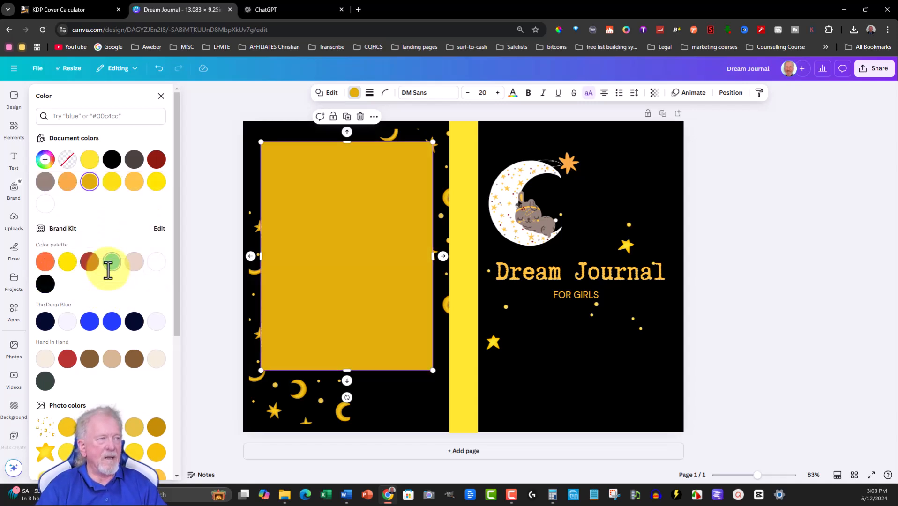
Step: Recolor the spine rectangle gold #E0AD0B to match the back cover panel
click(466, 178)
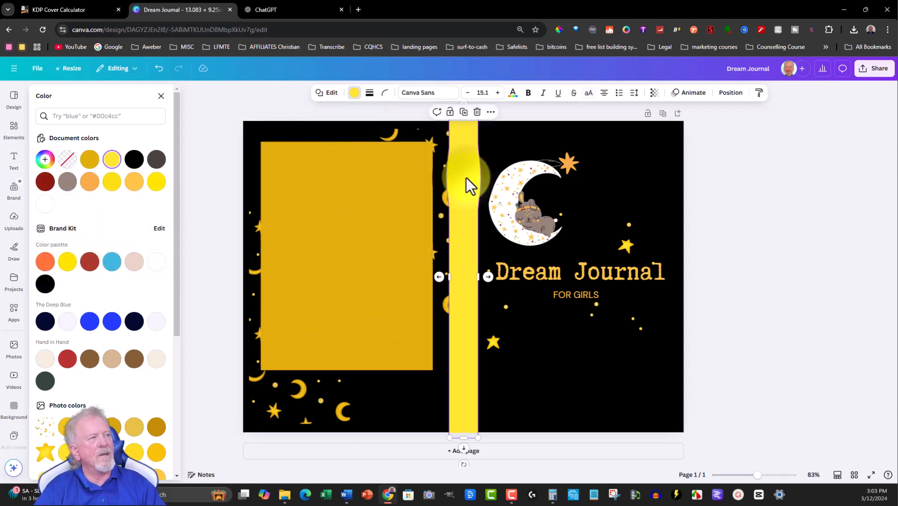
click(355, 94)
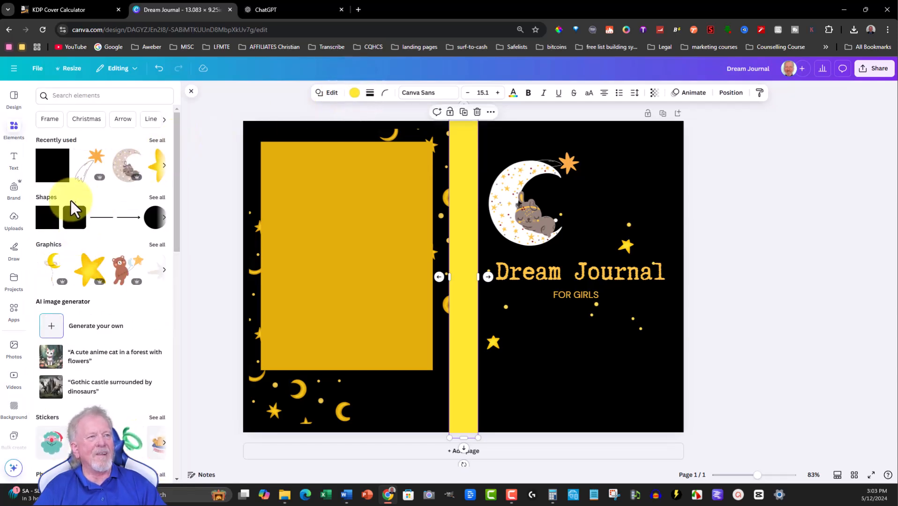
click(355, 94)
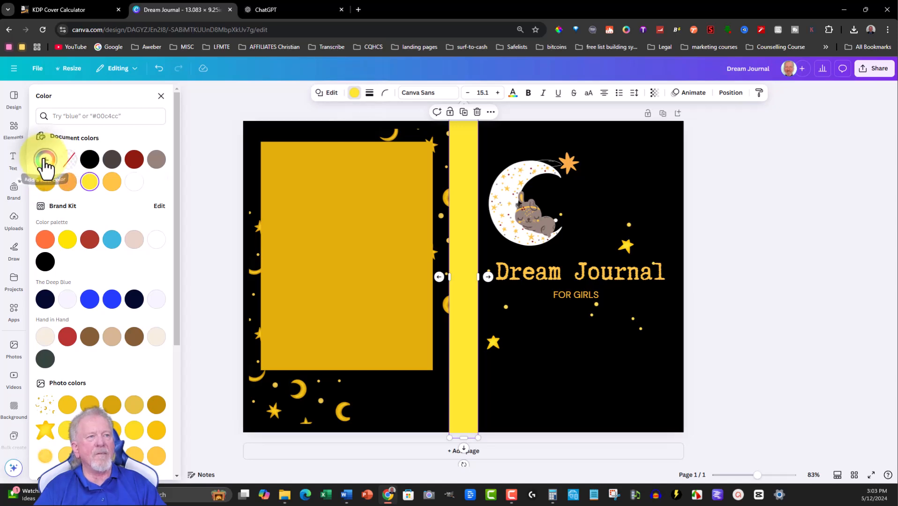
click(45, 159)
click(86, 266)
key(ctrl+v)
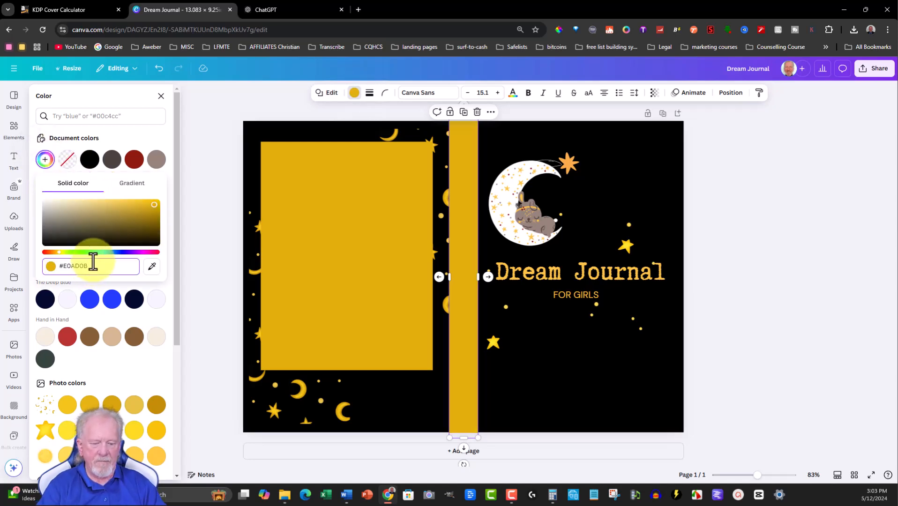
key(Return)
click(616, 158)
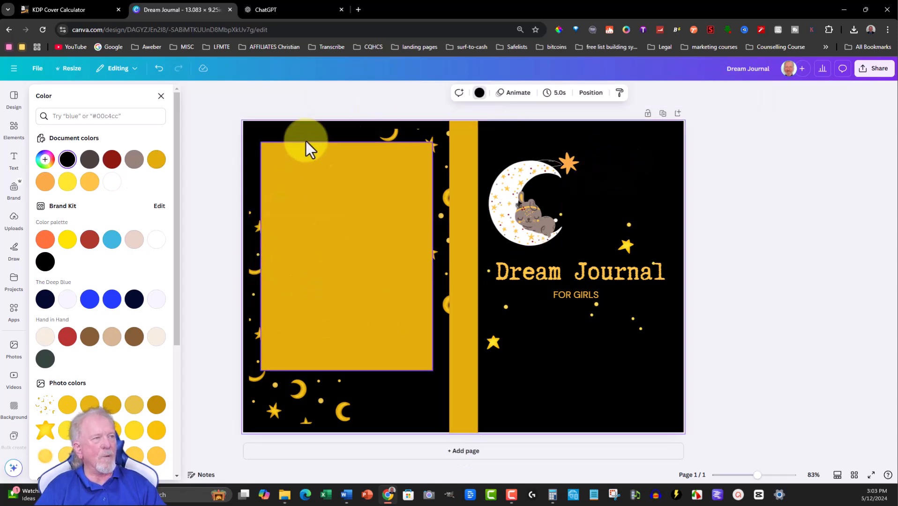
Step: Add a heading text box near the top edge of the back cover panel and a body text box just beneath it
click(333, 233)
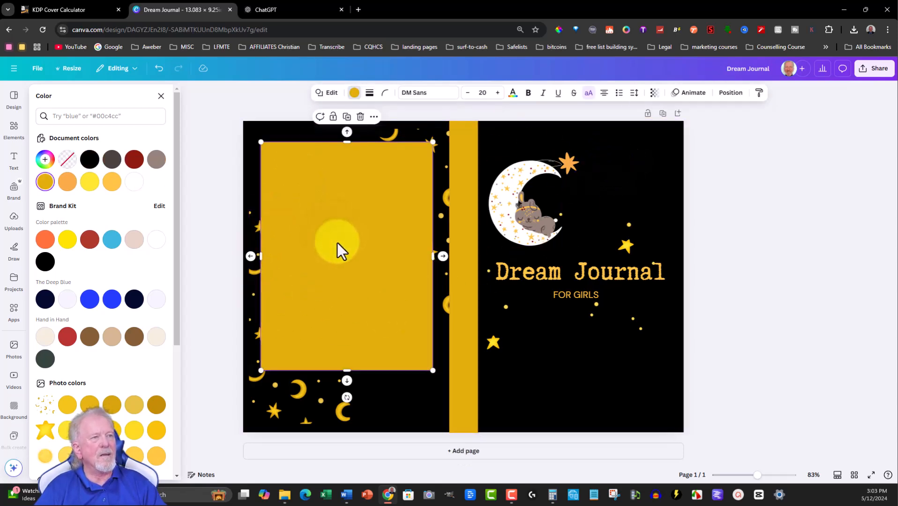
click(14, 157)
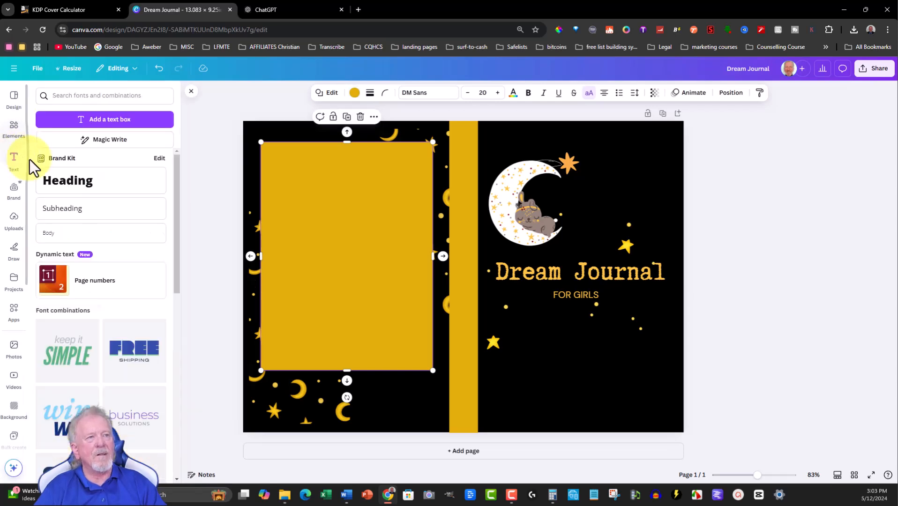
click(67, 185)
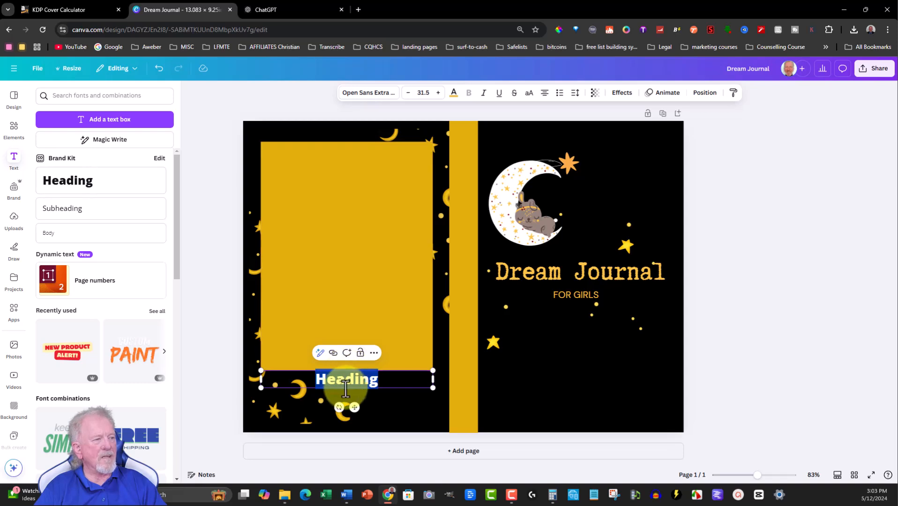
drag(352, 408, 351, 190)
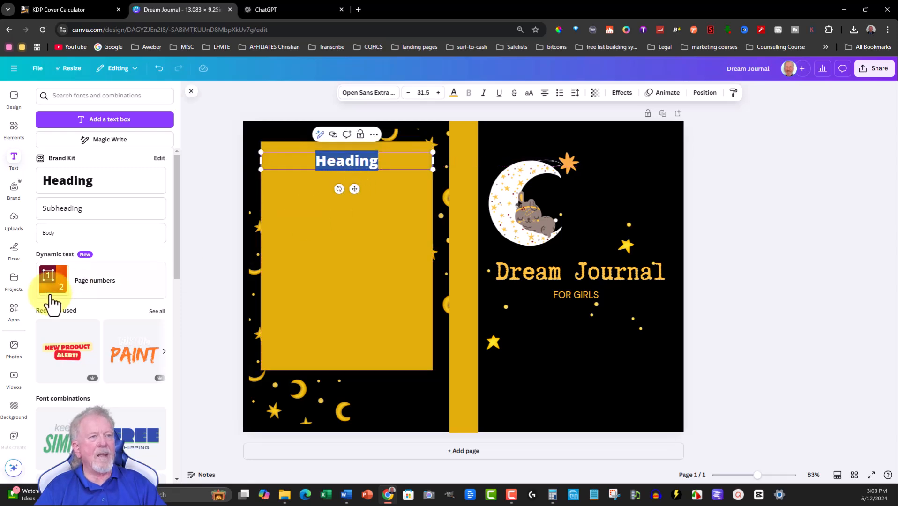
click(72, 235)
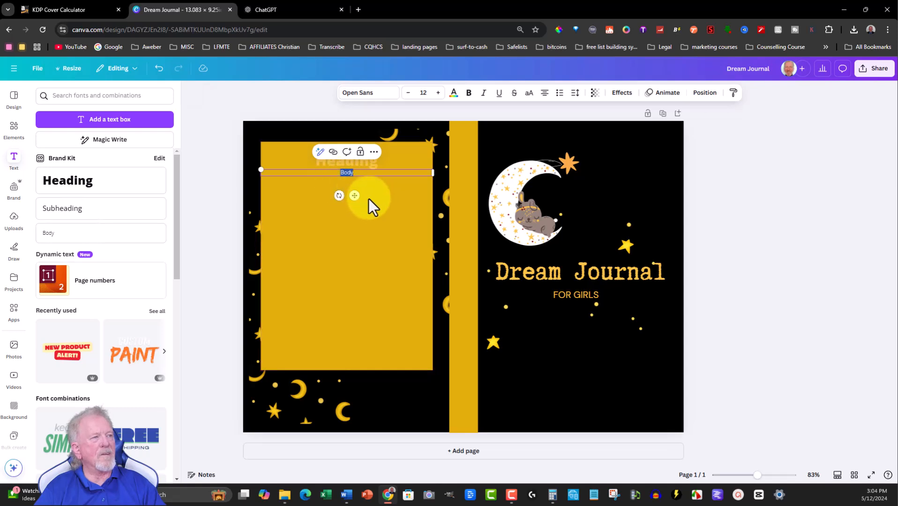
click(352, 196)
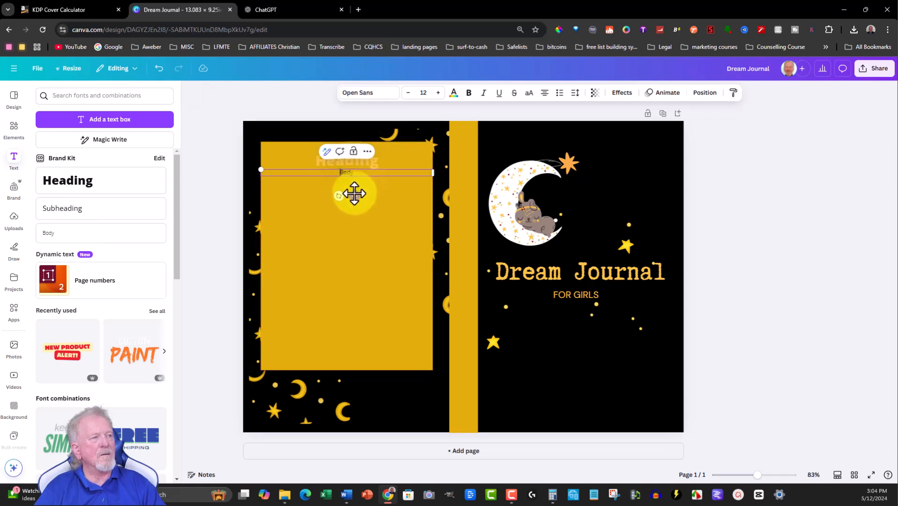
Step: Recolor the heading text on the back cover panel black
click(377, 163)
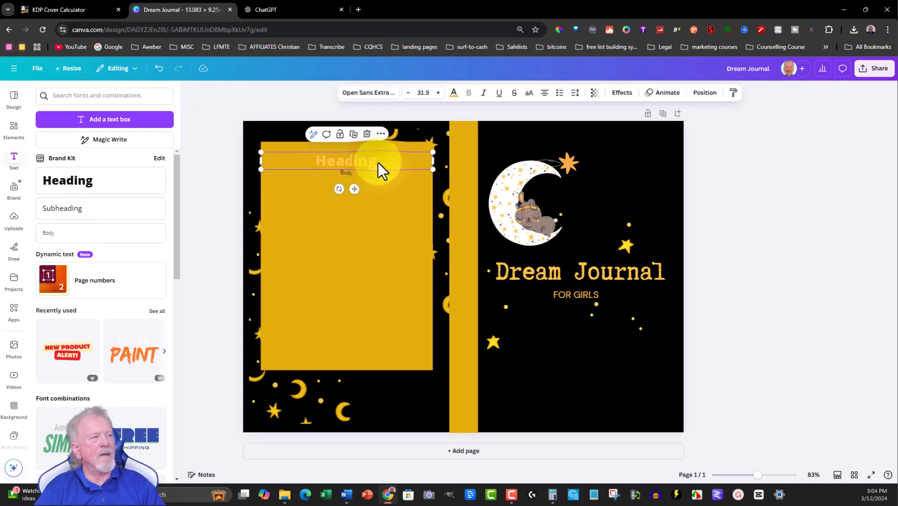
double_click(367, 163)
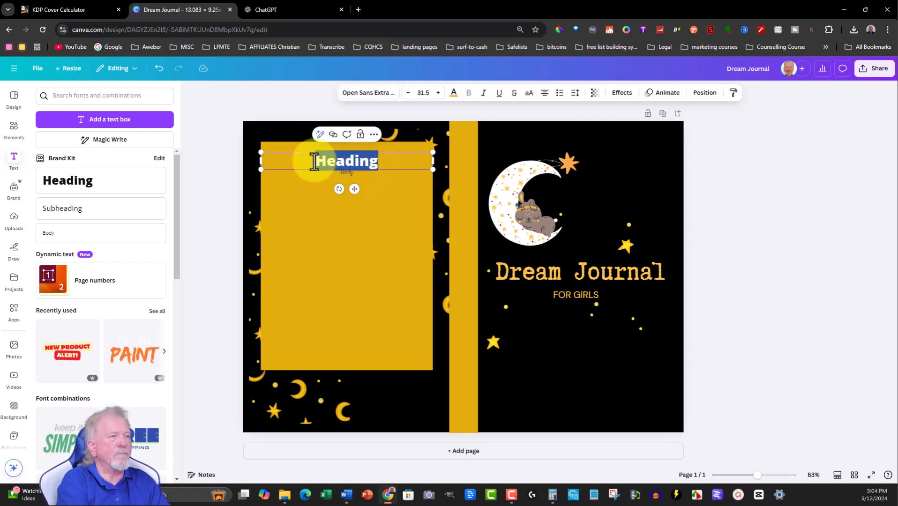
click(707, 93)
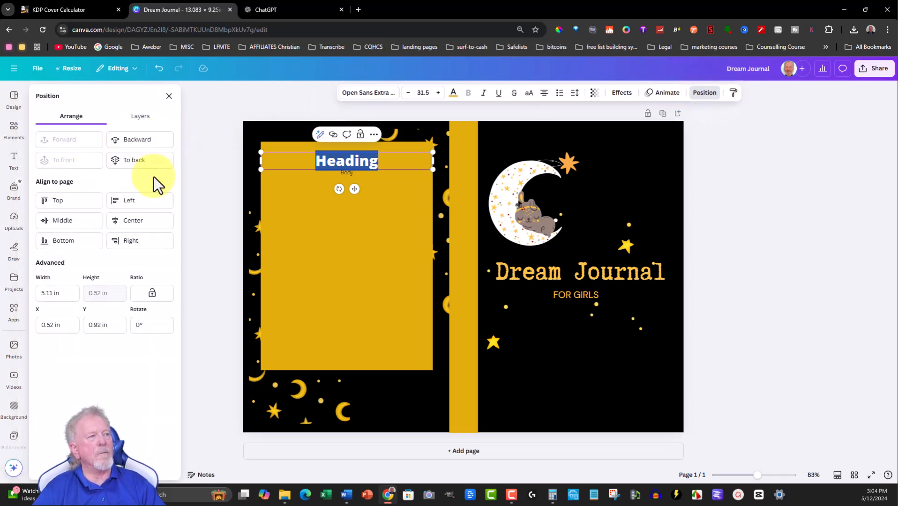
click(424, 183)
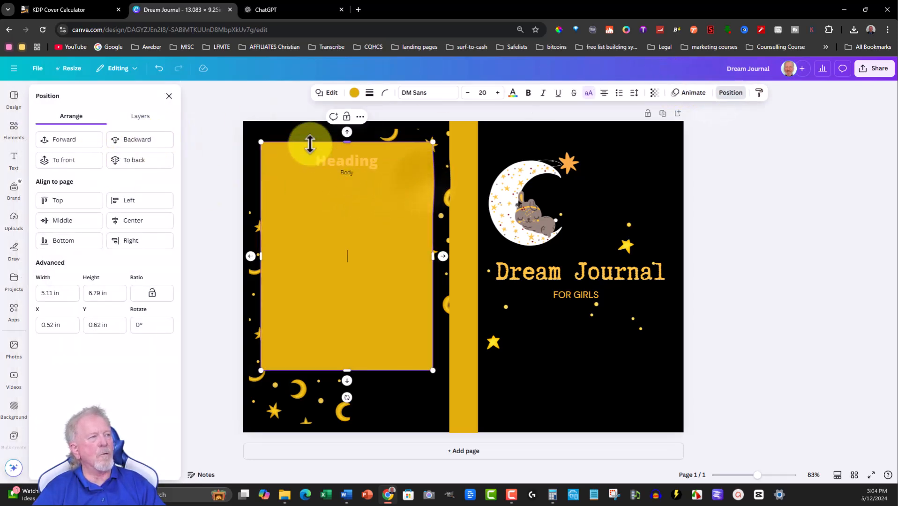
click(343, 161)
double_click(345, 162)
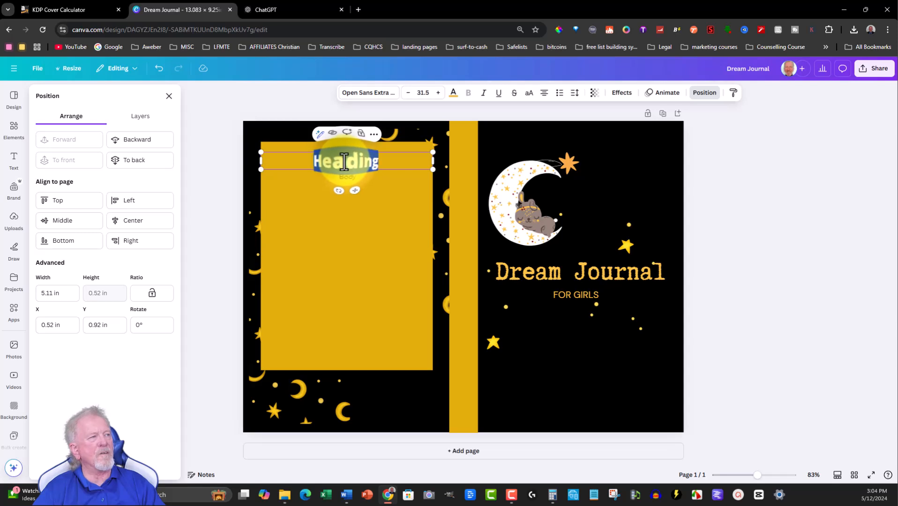
click(452, 93)
click(67, 159)
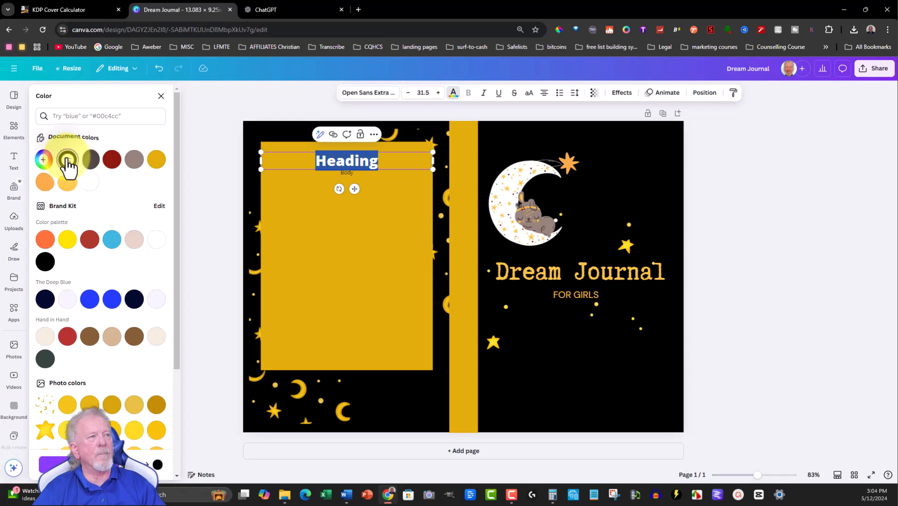
click(276, 206)
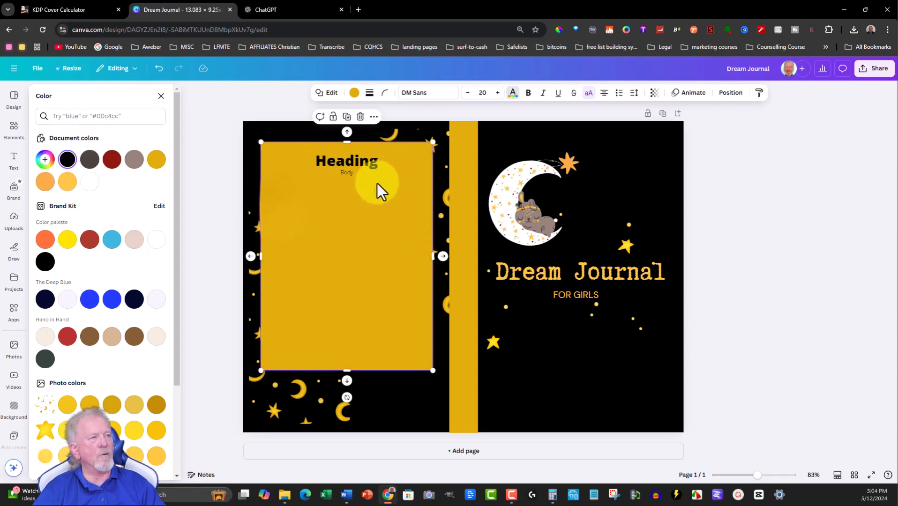
Step: Left-align the body text under the heading and narrow its box on both sides to leave margins inside the gold panel
click(343, 174)
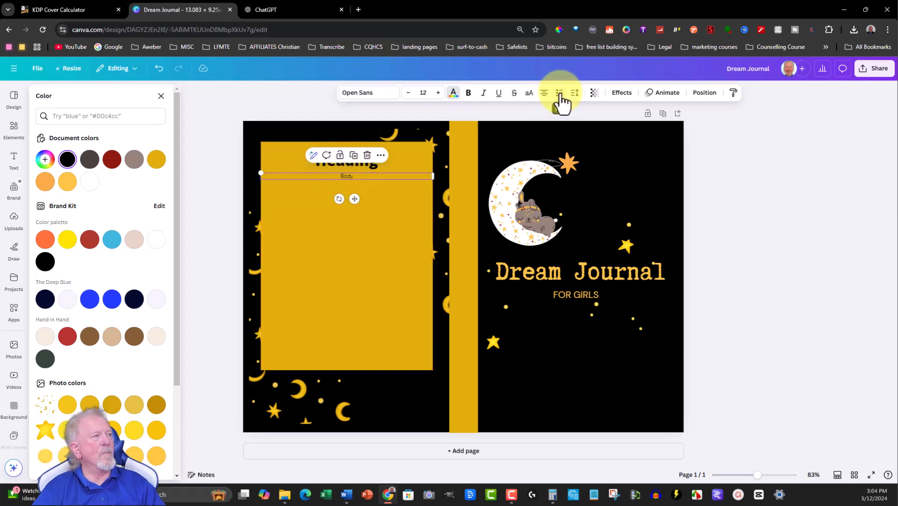
click(544, 95)
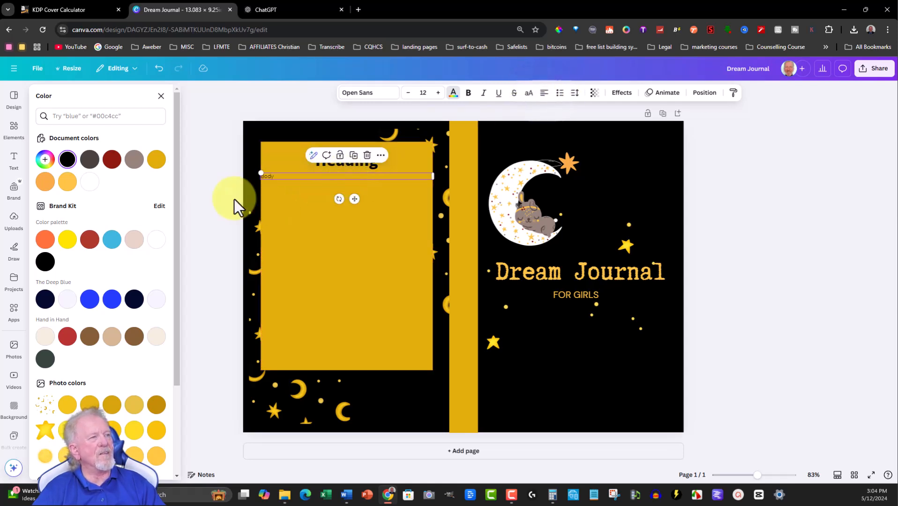
drag(258, 175, 268, 176)
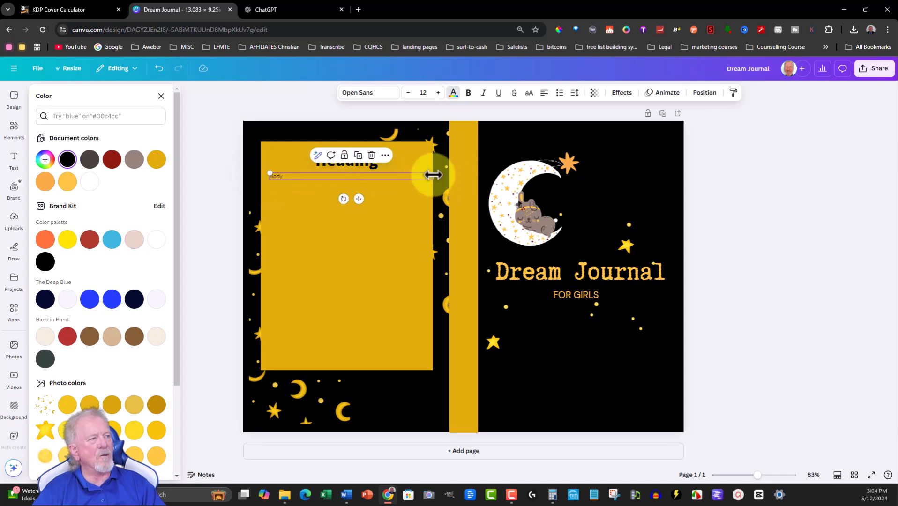
drag(432, 176, 428, 176)
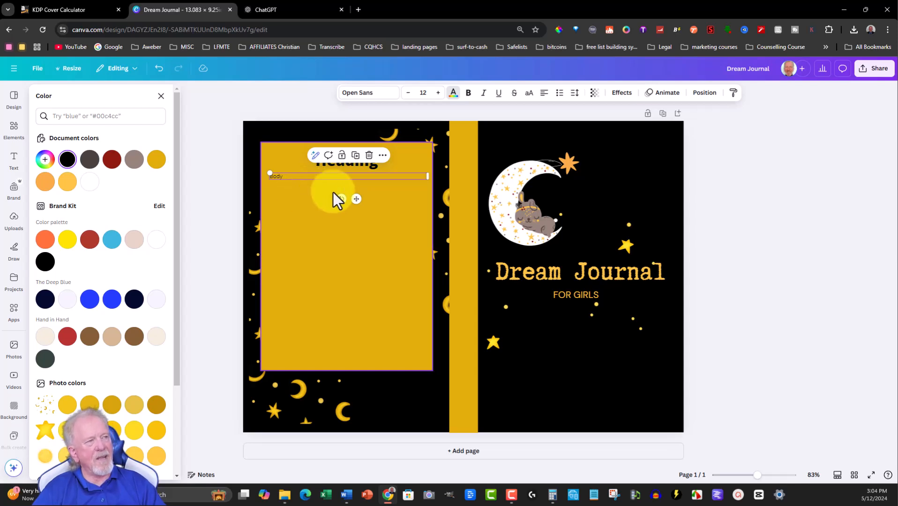
Step: Switch to ChatGPT and submit the prompt "Please write a blurb for the back of a book which is a dream journal for girls"
click(290, 9)
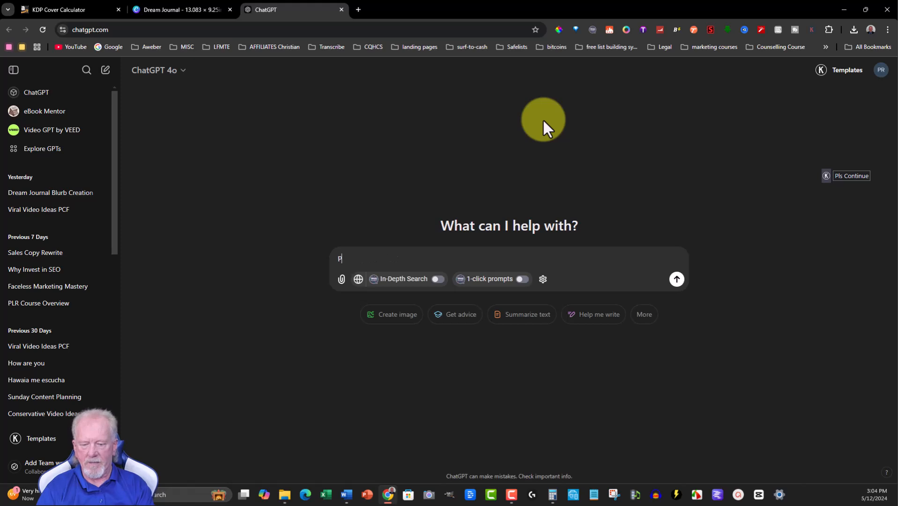
text(ase write a blurb )
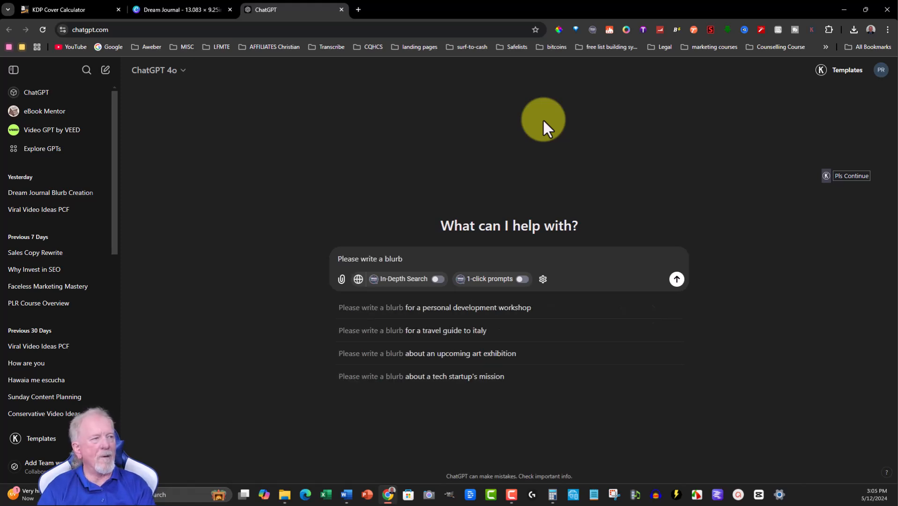
text(for the back of a book which is a dream journal for girls)
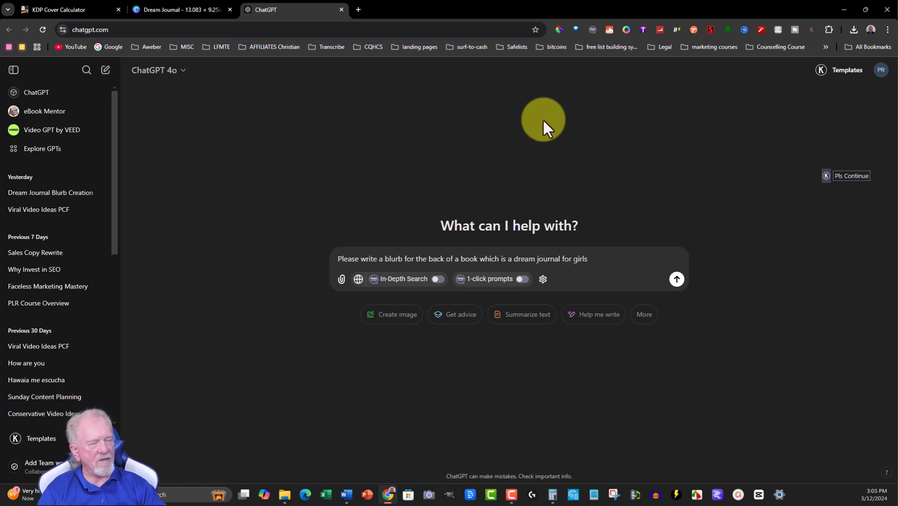
key(Return)
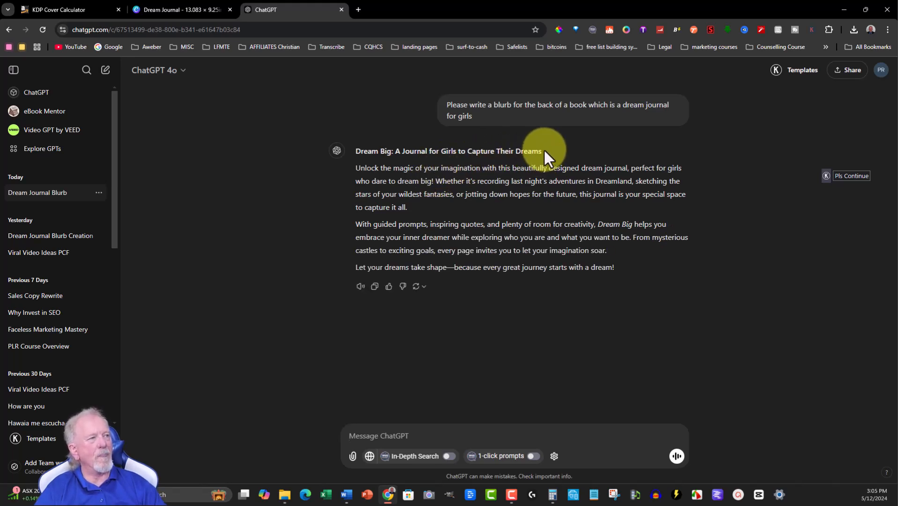
Step: Highlight the generated blurb's title line in ChatGPT, then return to Canva and replace the front cover title with "Big Dreams"
drag(542, 151, 352, 149)
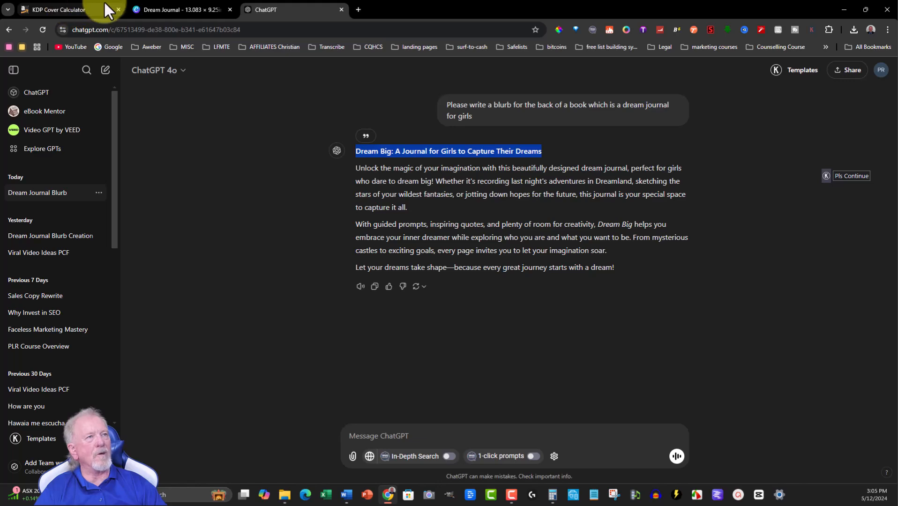
click(174, 4)
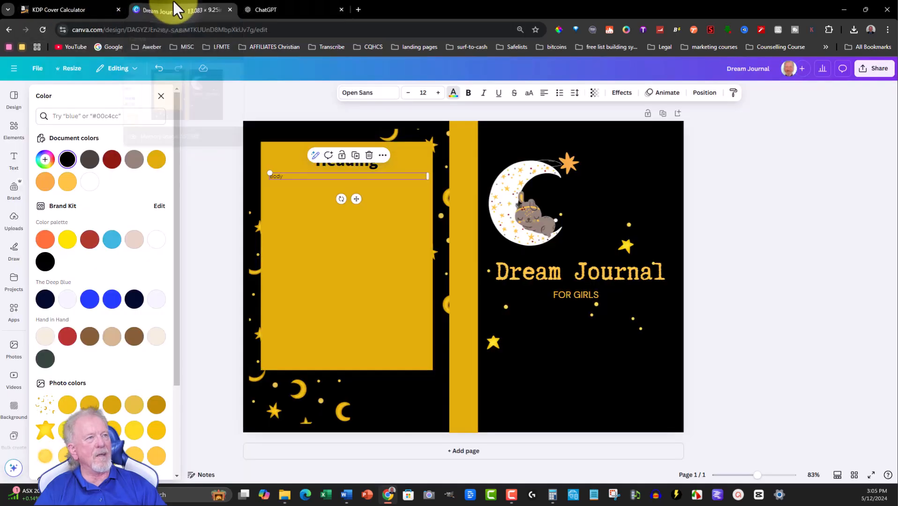
click(518, 266)
click(518, 268)
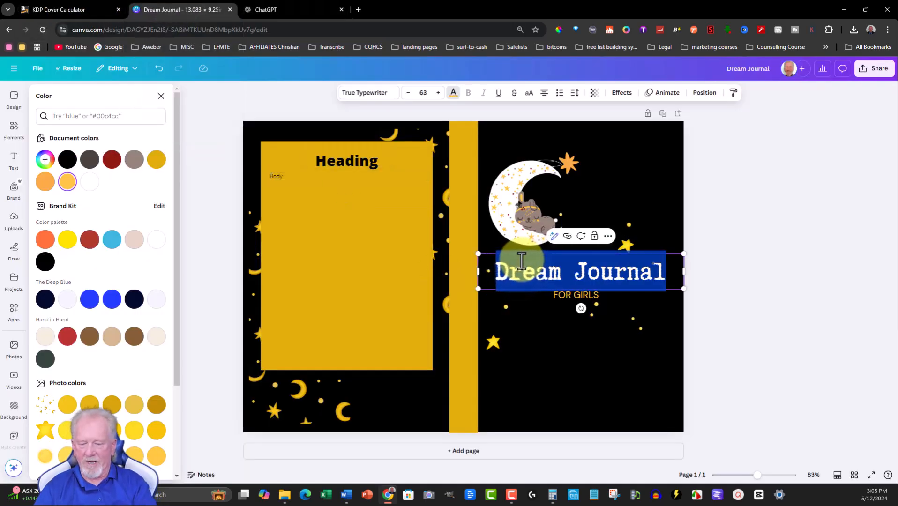
text(Big Dreams)
Step: Copy the subtitle "A Journal for Girls to Capture Their Dreams" from the ChatGPT response
click(300, 6)
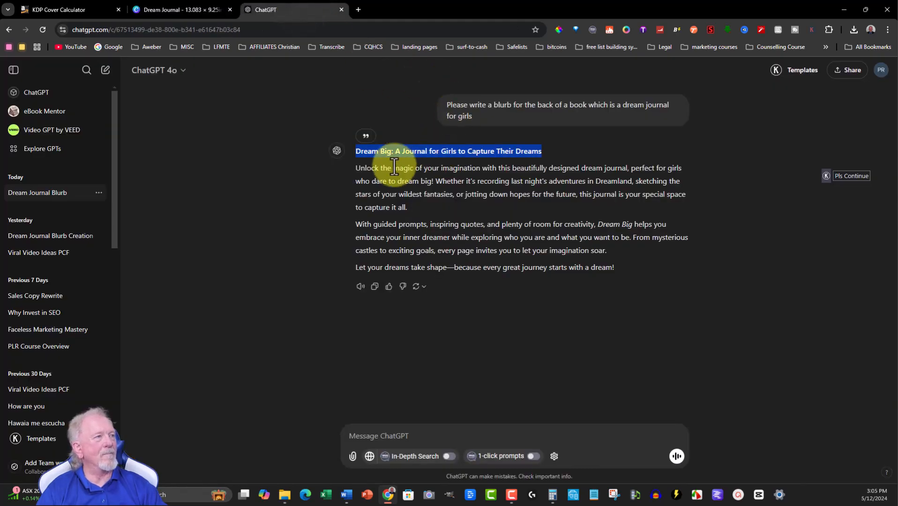
click(395, 153)
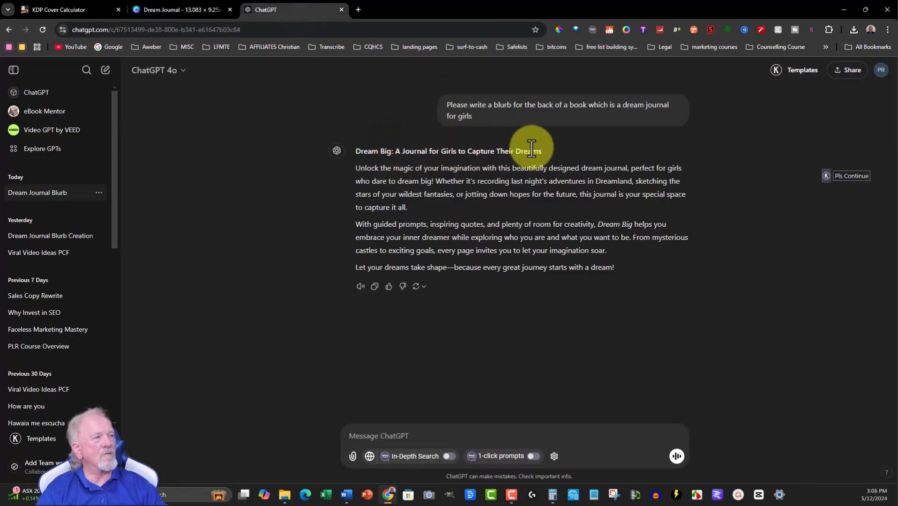
drag(541, 150, 401, 151)
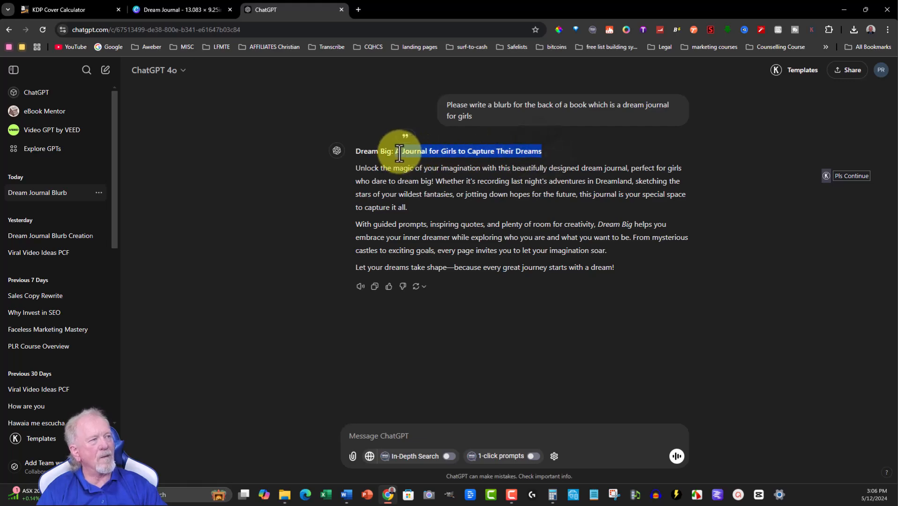
right_click(402, 152)
click(430, 163)
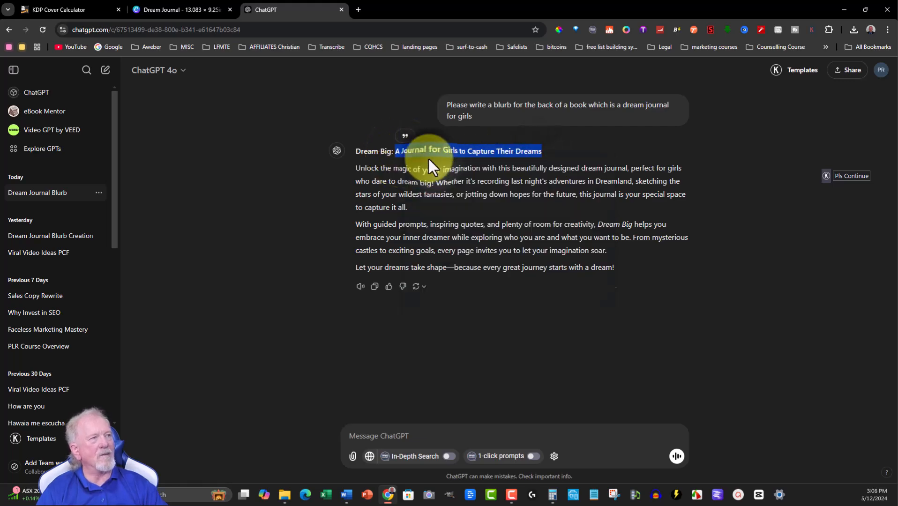
Step: Switch back to Canva and replace the "FOR GIRLS" subtitle on the front cover with the copied "A Journal for Girls to Capture Their Dreams"
click(174, 8)
click(559, 293)
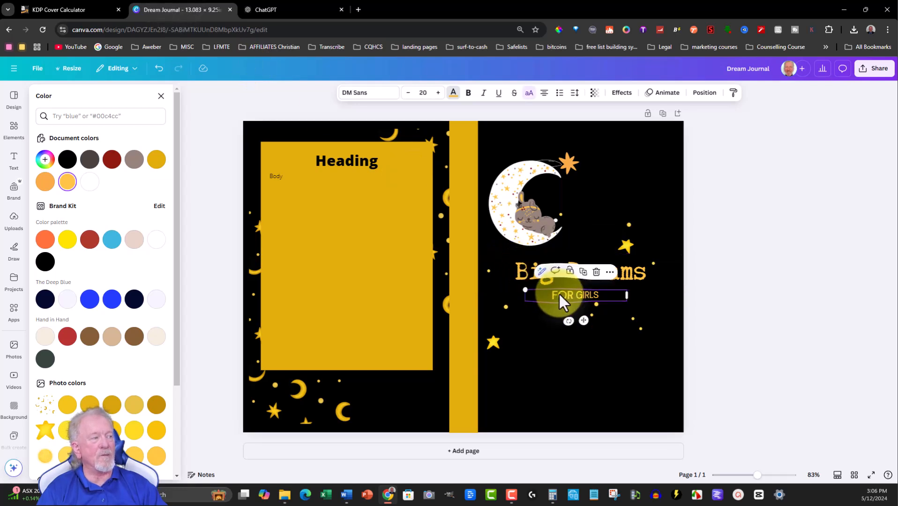
click(554, 295)
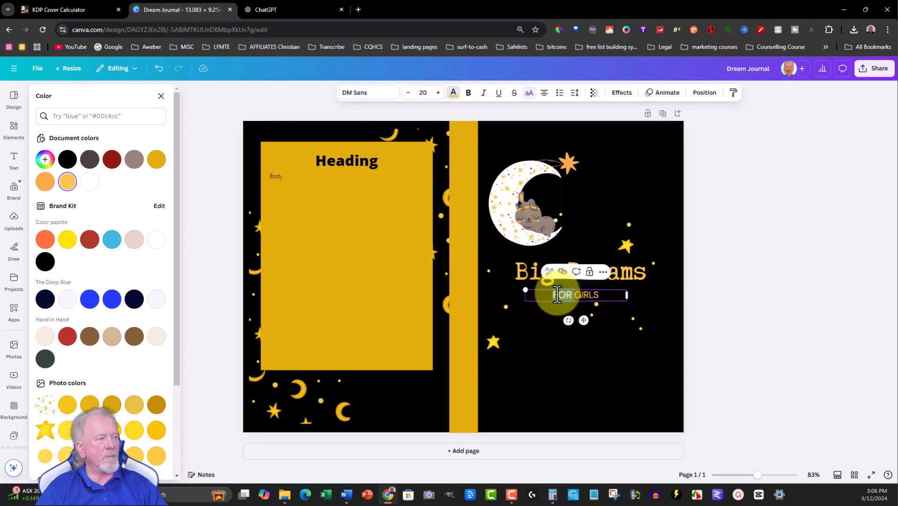
click(605, 296)
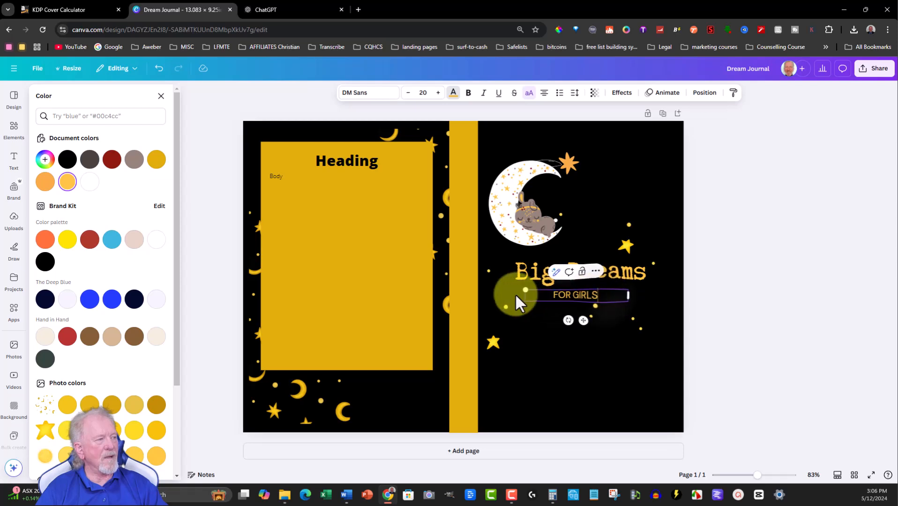
drag(627, 296, 551, 298)
key(ctrl+v)
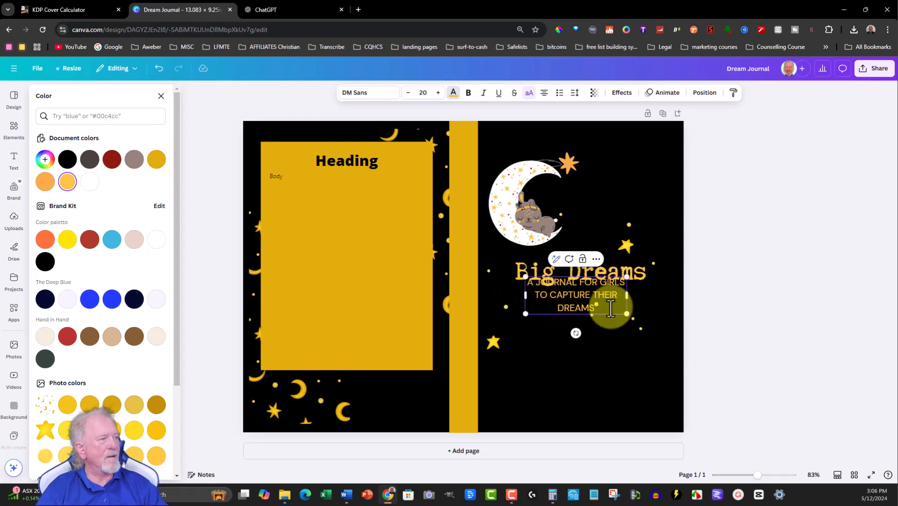
Step: Widen the front cover subtitle box on both sides so it wraps onto two lines, and move it slightly down from the title
drag(631, 295, 665, 290)
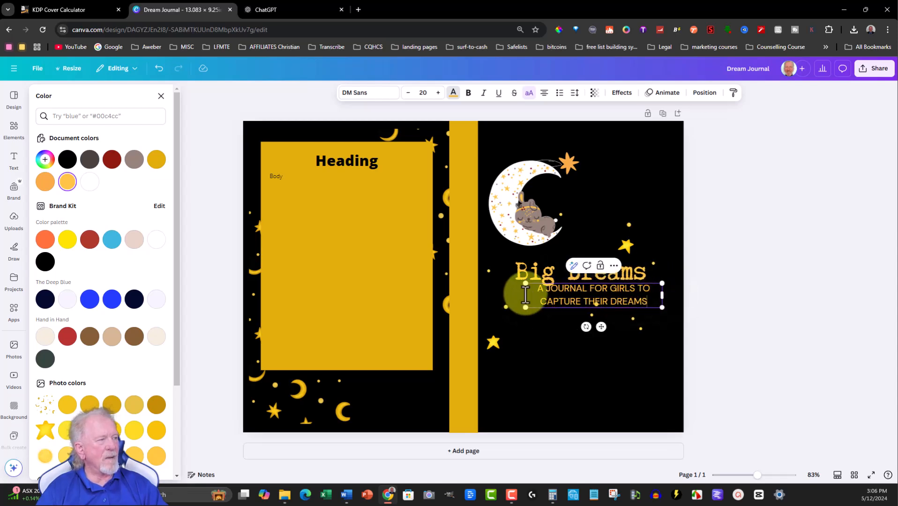
drag(524, 294, 490, 295)
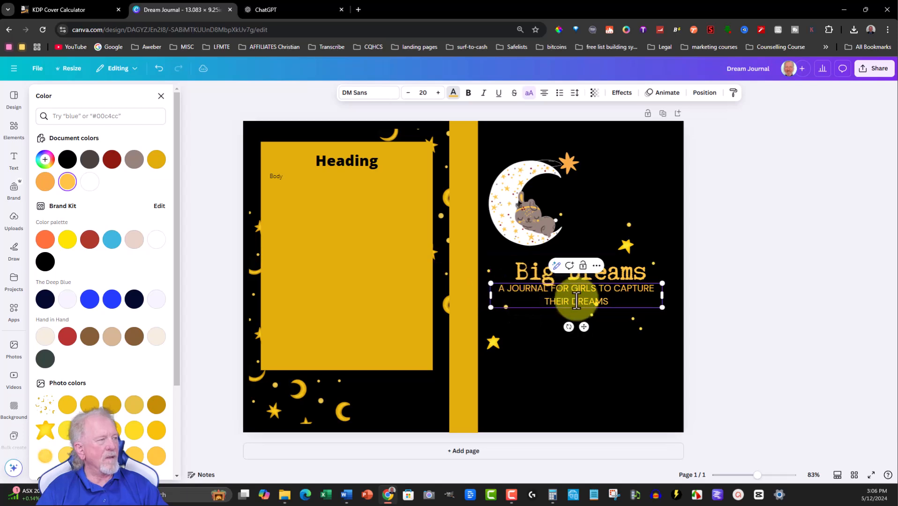
drag(583, 327, 582, 335)
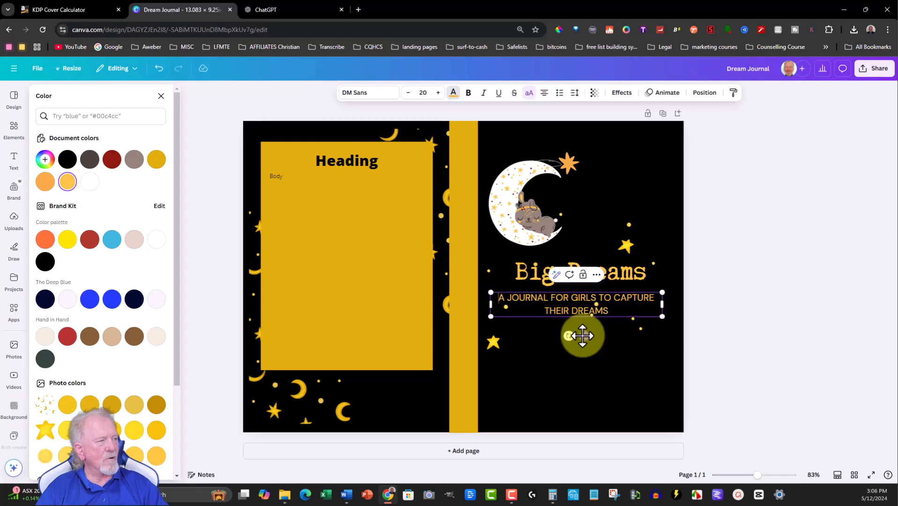
click(639, 200)
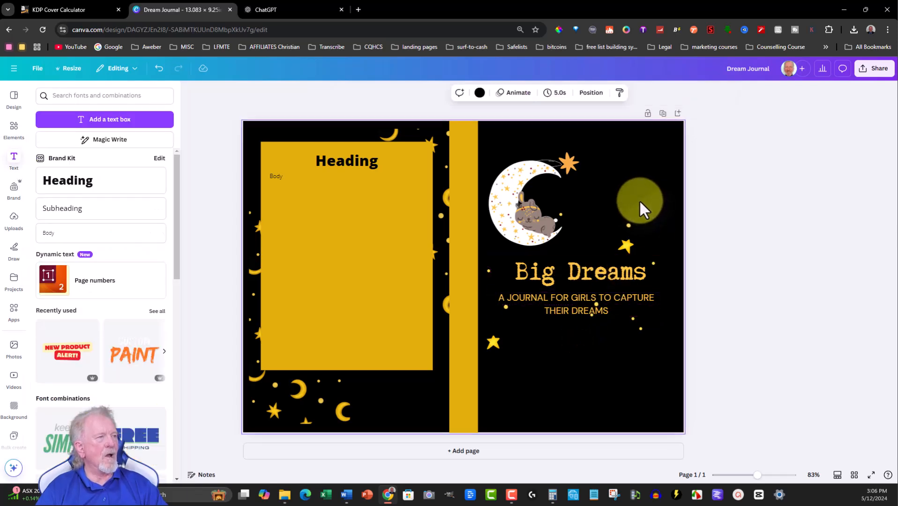
Step: Switch to ChatGPT and copy the generated back cover blurb
click(262, 8)
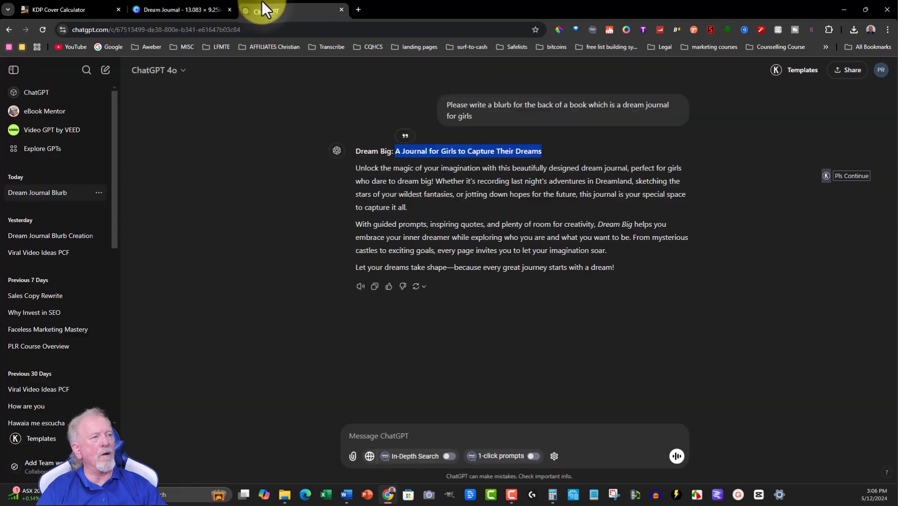
click(355, 168)
click(375, 289)
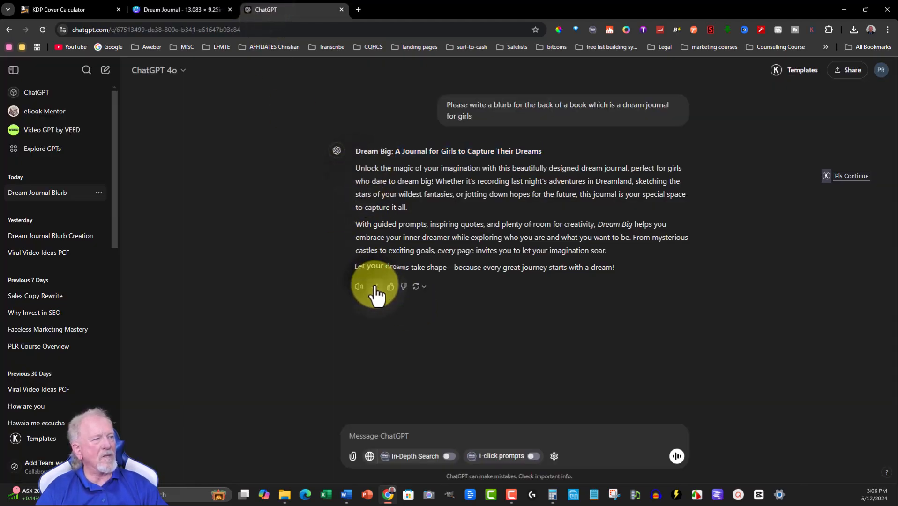
click(347, 499)
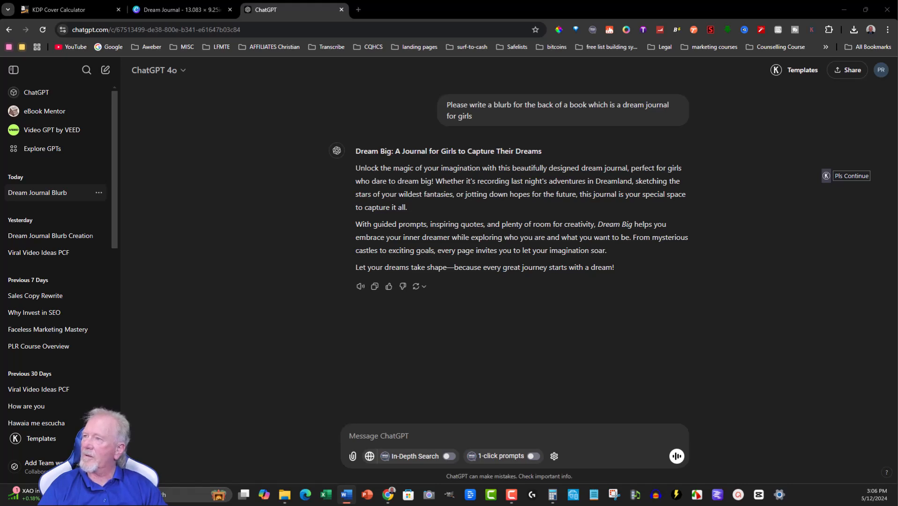
Step: Return to Canva and replace the body placeholder on the back cover panel with the blurb paragraphs starting "Unlock the magic of your imagination"
click(184, 8)
double_click(288, 178)
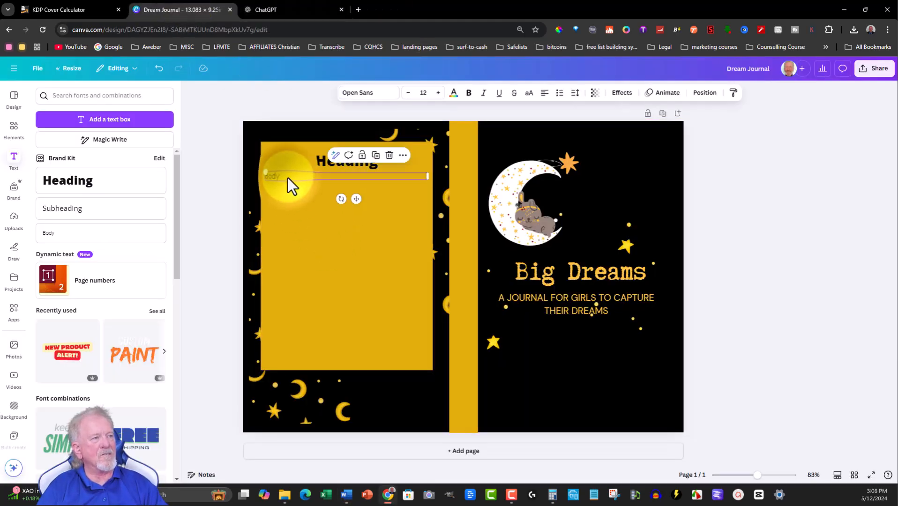
key(ctrl+v)
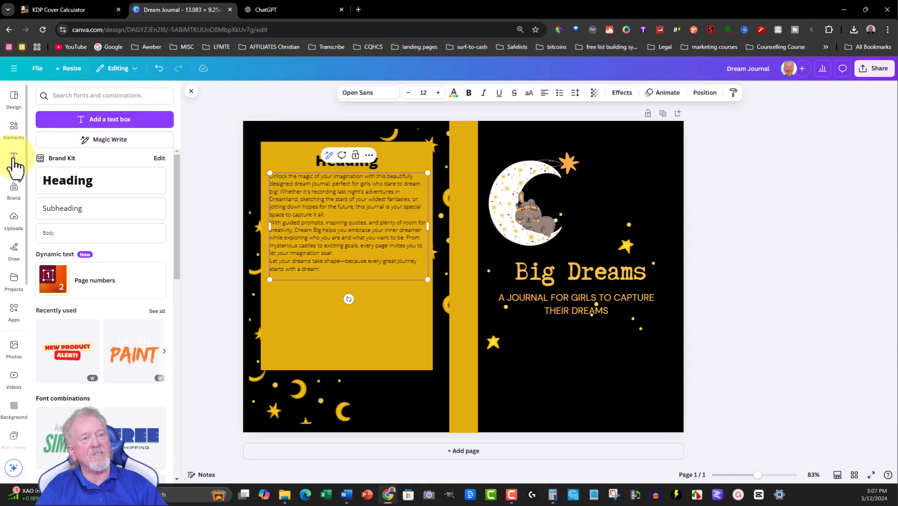
Step: Place the uploaded KDP cover template over the design, aligned to the page corner and enlarged to cover the whole page
click(14, 220)
click(63, 191)
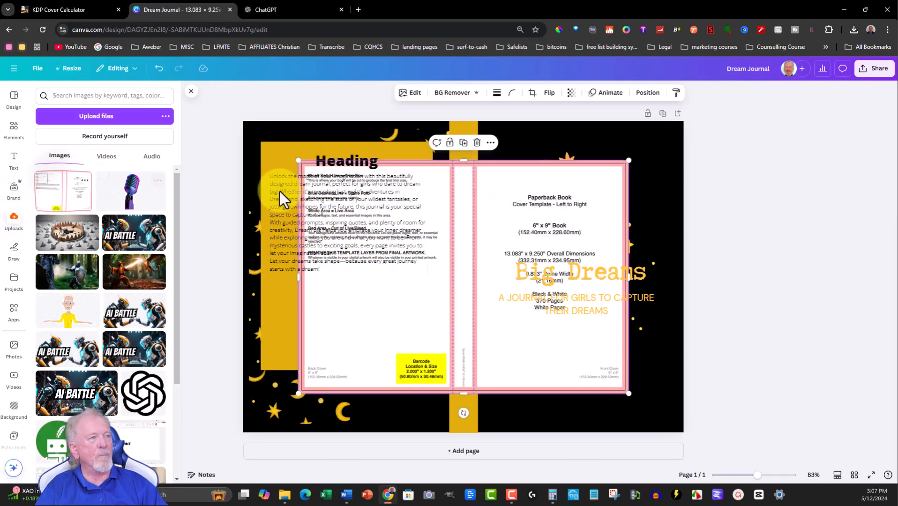
drag(427, 315, 373, 278)
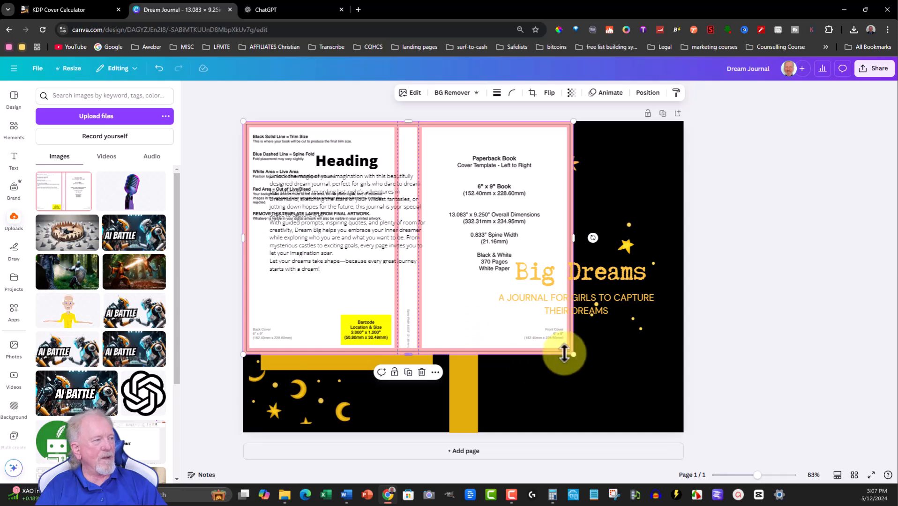
drag(573, 354, 677, 443)
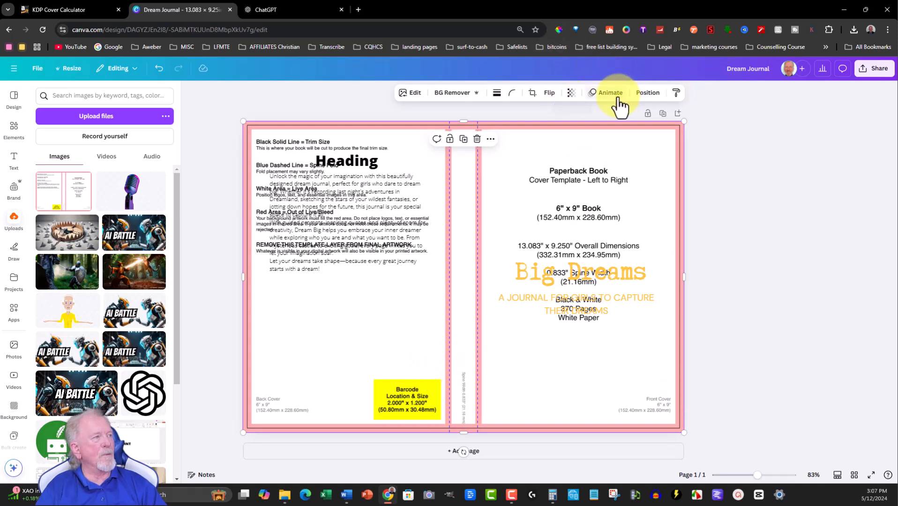
Step: Set the template overlay's transparency to 75 to check the layout beneath it, and delete the overlay
click(571, 92)
drag(590, 132, 556, 140)
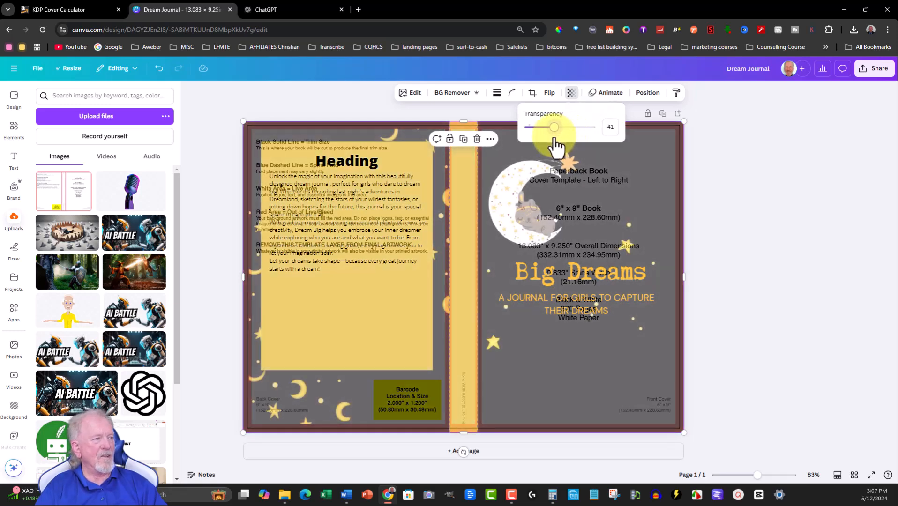
drag(557, 146, 579, 144)
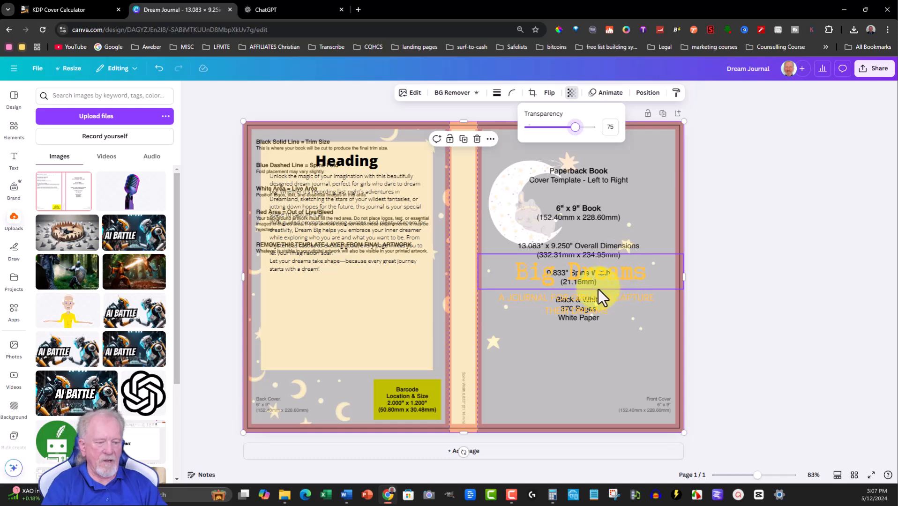
click(621, 380)
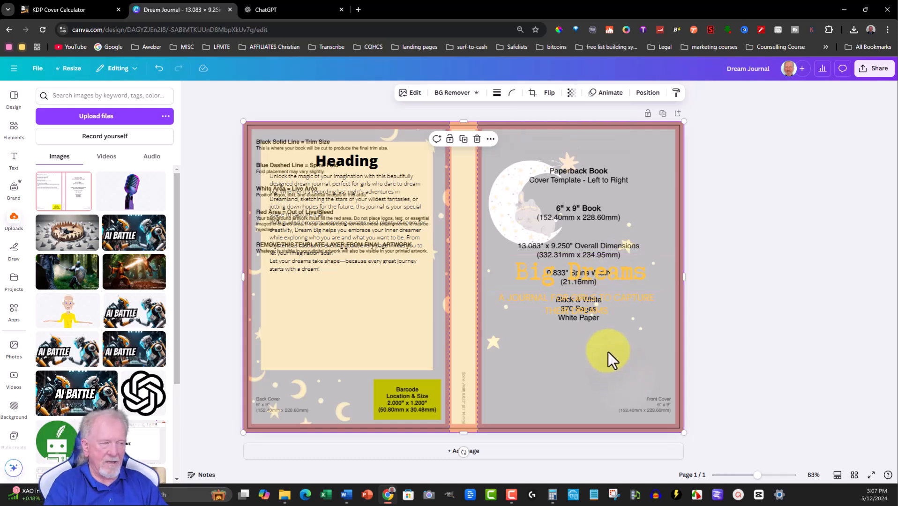
key(Delete)
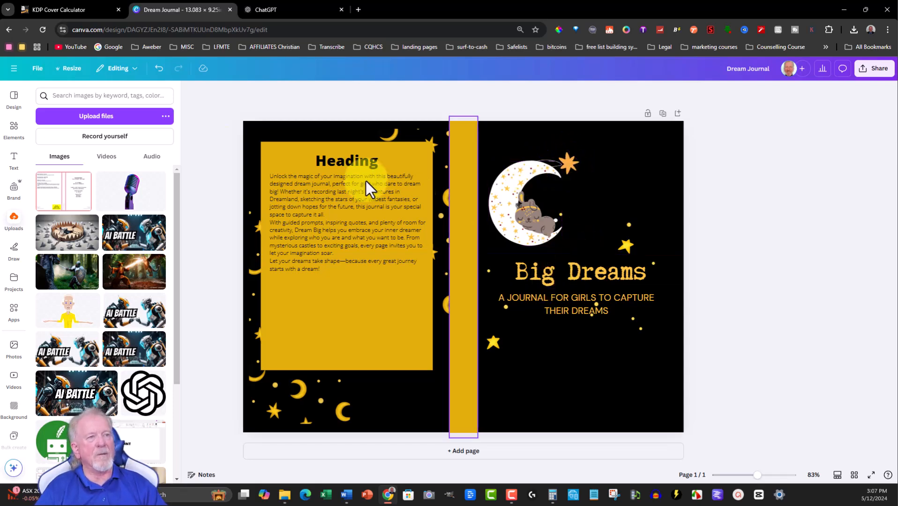
Step: Add the recently used star cluster graphic, shrink it, and place a copy in each lower corner of the front cover
click(13, 127)
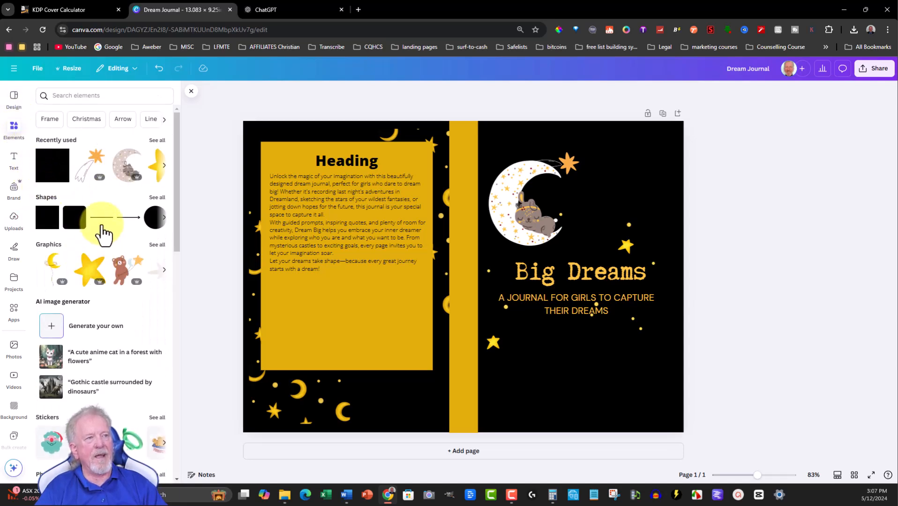
click(163, 166)
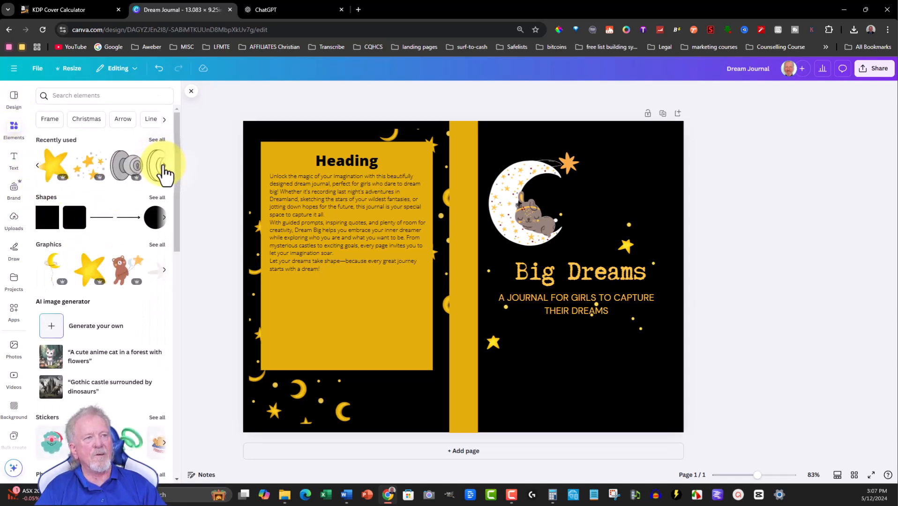
click(86, 174)
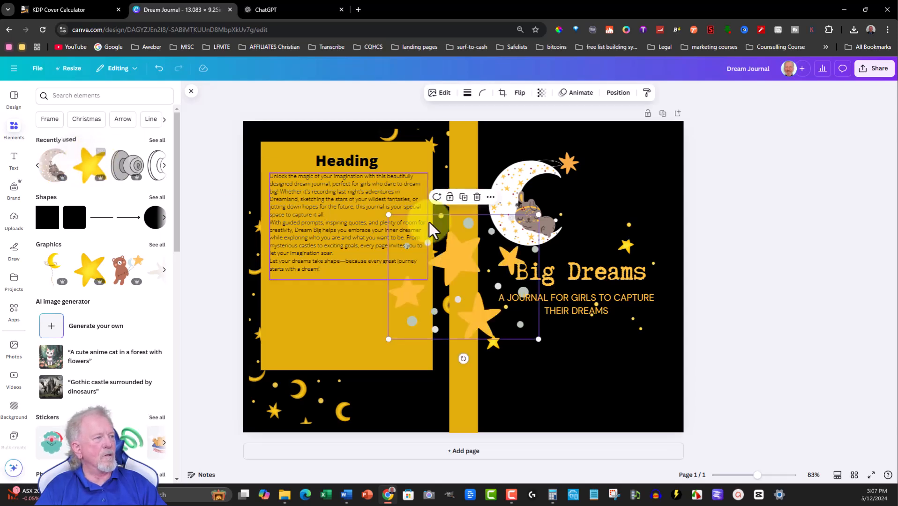
drag(457, 260, 551, 352)
drag(481, 306, 571, 361)
drag(615, 410, 631, 379)
click(532, 346)
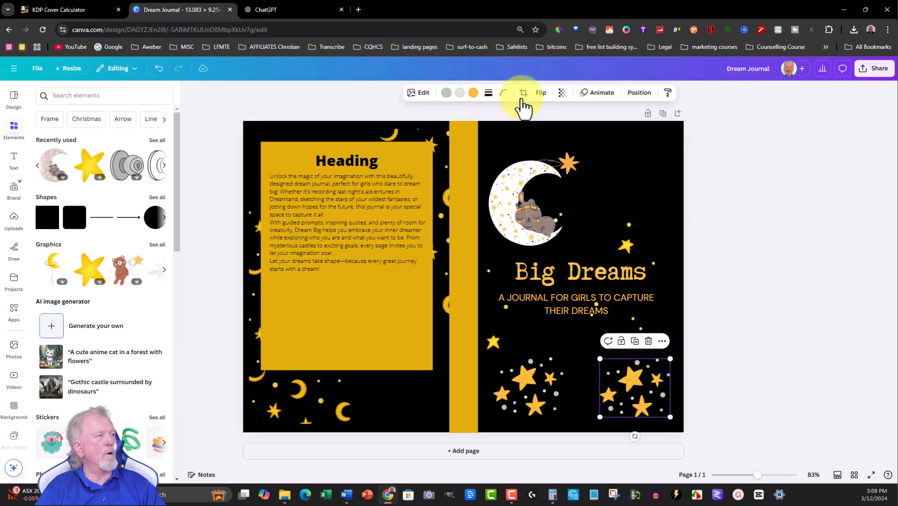
Step: Flip the star cluster in the lower outer corner of the front cover horizontally so it mirrors the other one
click(539, 93)
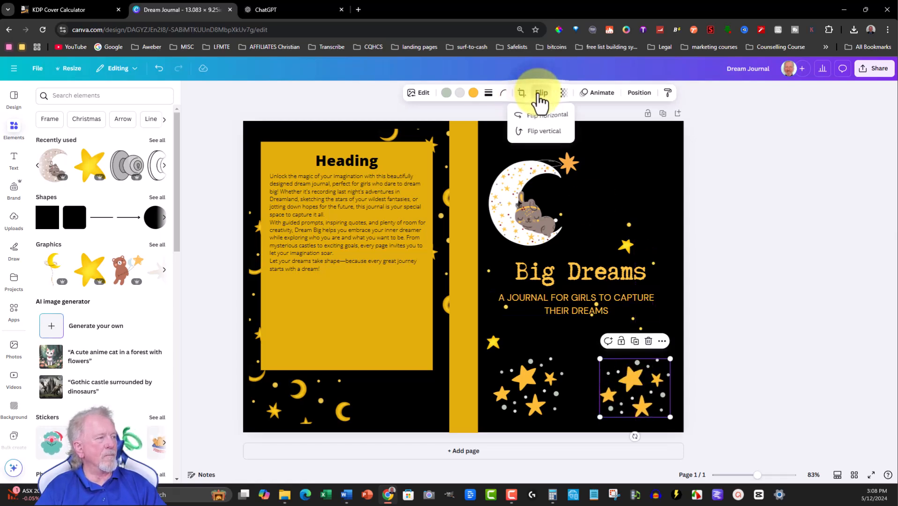
click(549, 117)
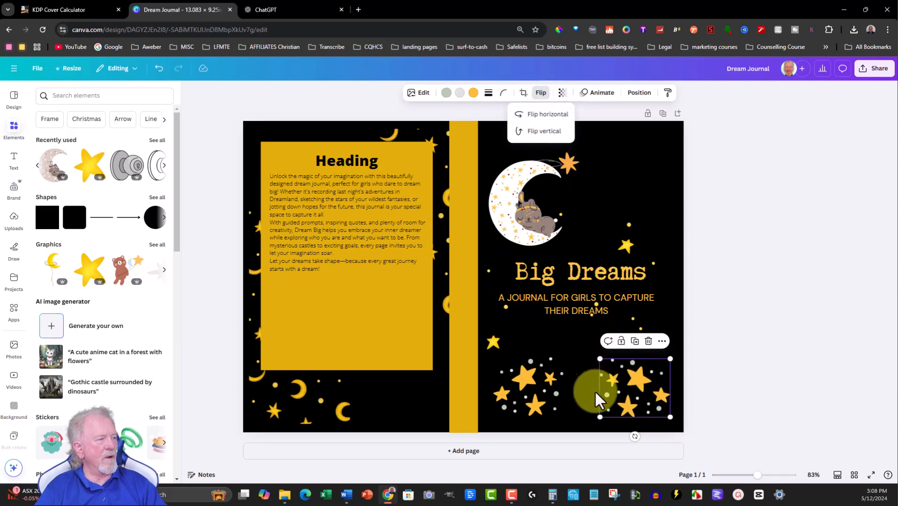
click(578, 390)
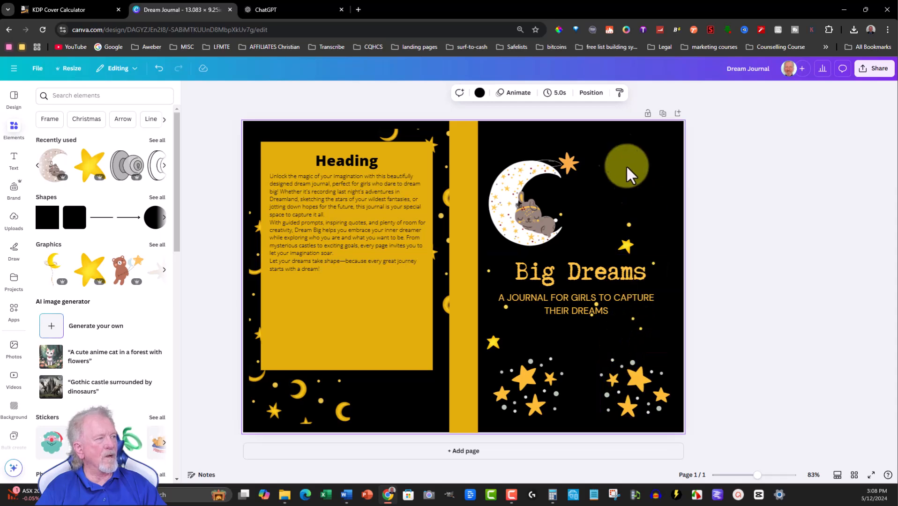
Step: Move the moon with the sleeping bunny and its shooting star to the centre above the title, and the small yellow star to their left
mouse_move(505, 175)
mouse_down()
mouse_move(535, 158)
mouse_move(556, 174)
mouse_move(494, 170)
mouse_move(505, 175)
mouse_up()
drag(575, 161, 640, 166)
drag(514, 210, 560, 210)
drag(637, 168, 625, 164)
drag(627, 165, 626, 165)
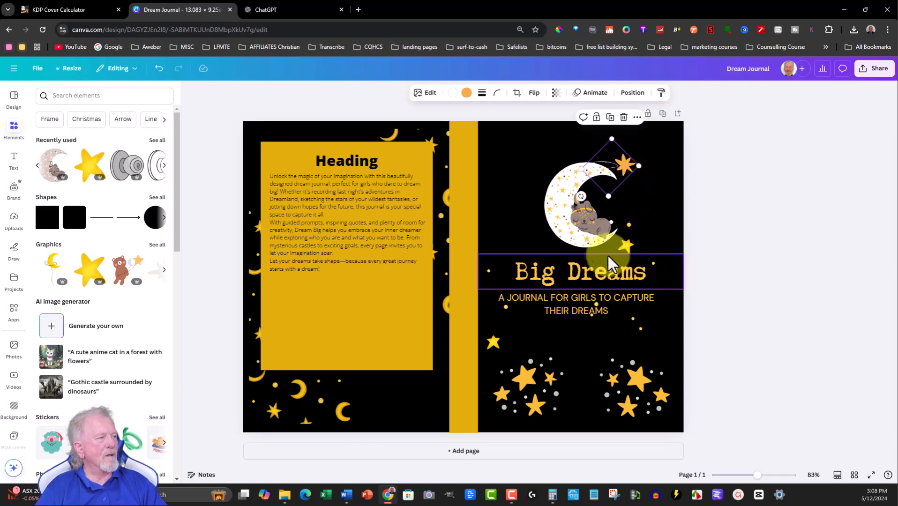
drag(625, 244, 526, 230)
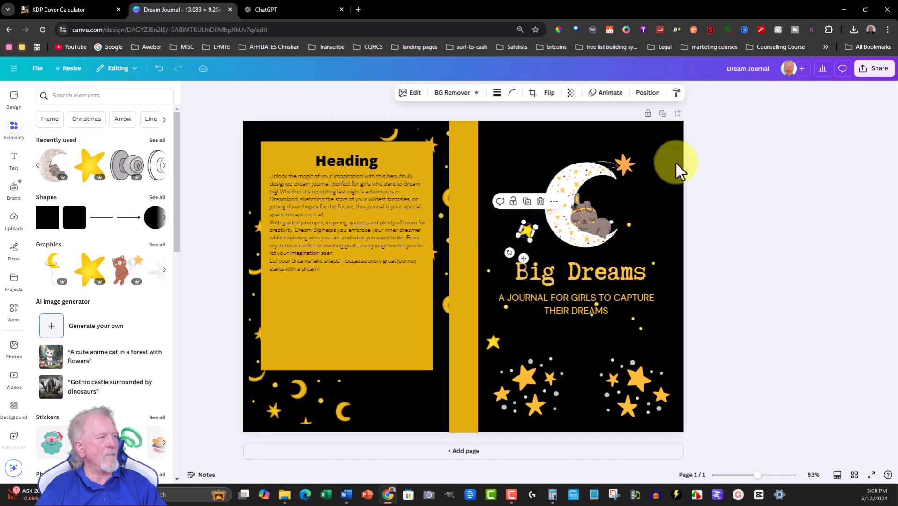
click(516, 128)
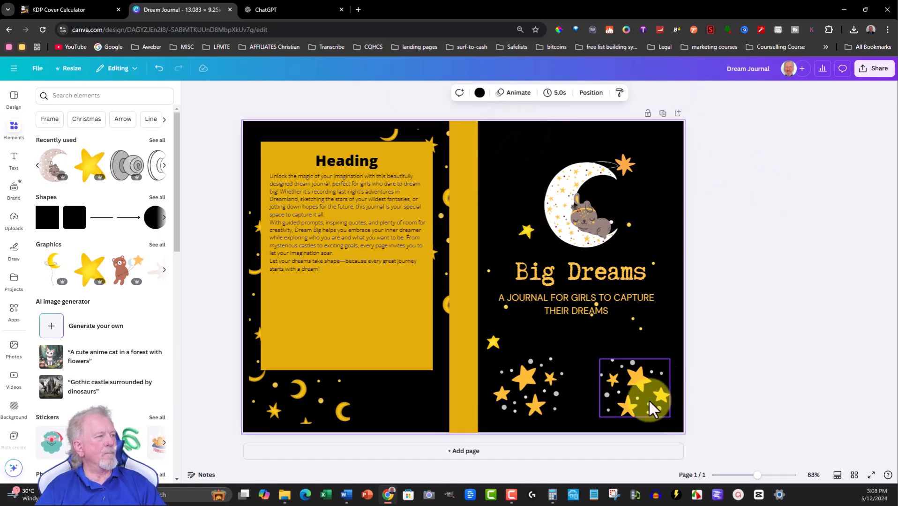
Step: Delete both star clusters from the bottom of the front cover
click(534, 390)
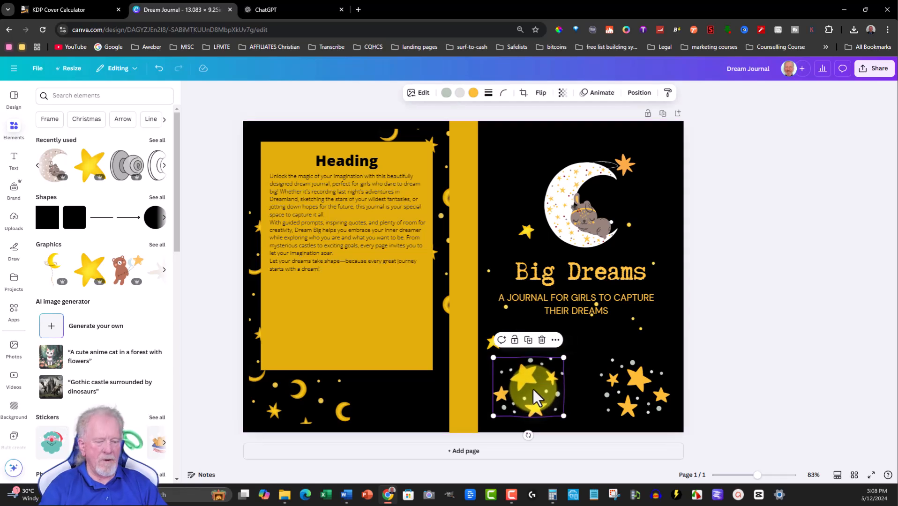
key(Delete)
click(640, 389)
key(Delete)
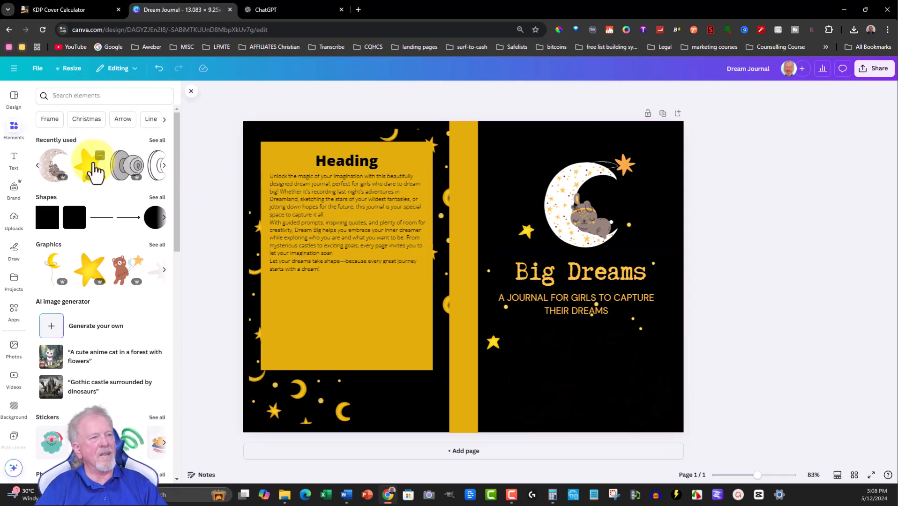
Step: Add the yellow star graphic, shrink it to a small star, and spread it and two duplicates across the lower front cover
click(89, 271)
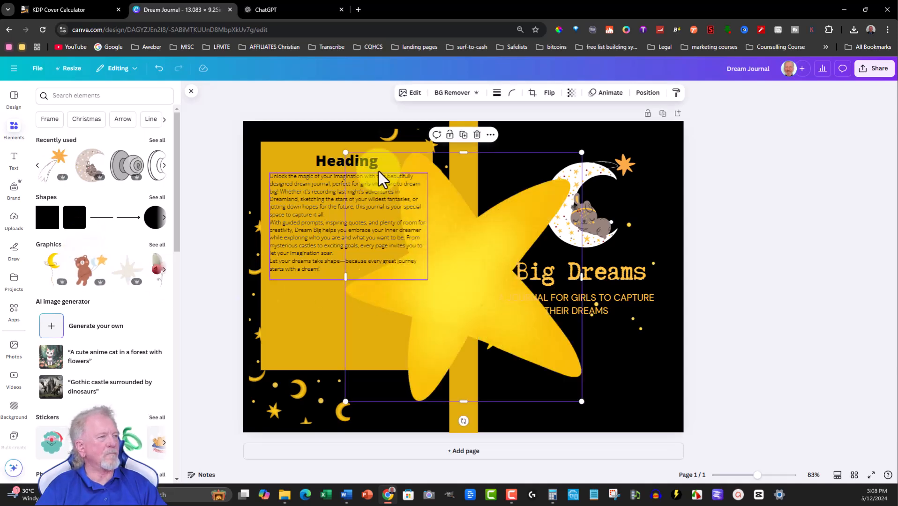
drag(345, 153, 524, 353)
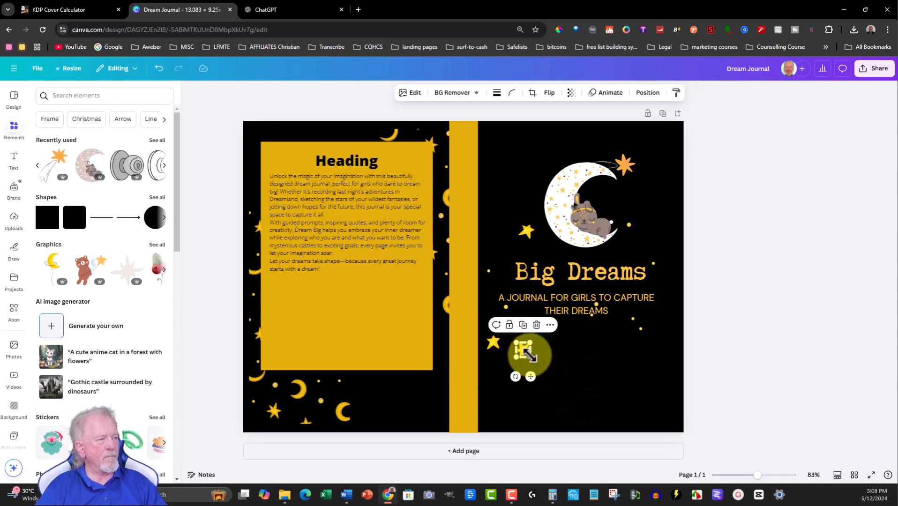
click(529, 331)
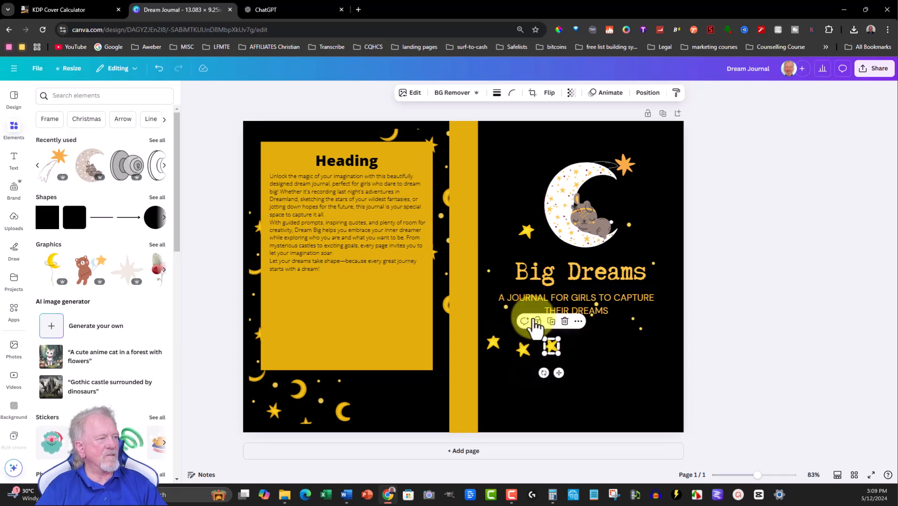
drag(551, 346, 636, 397)
drag(551, 346, 597, 356)
drag(523, 351, 533, 393)
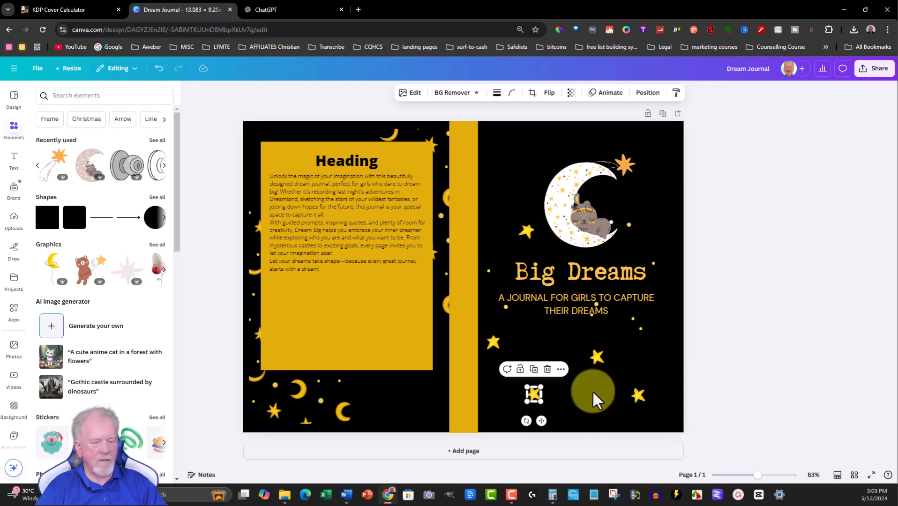
Step: Duplicate one small star, flip it horizontally, and place it at the upper left of the moon on the front cover
drag(538, 400, 577, 400)
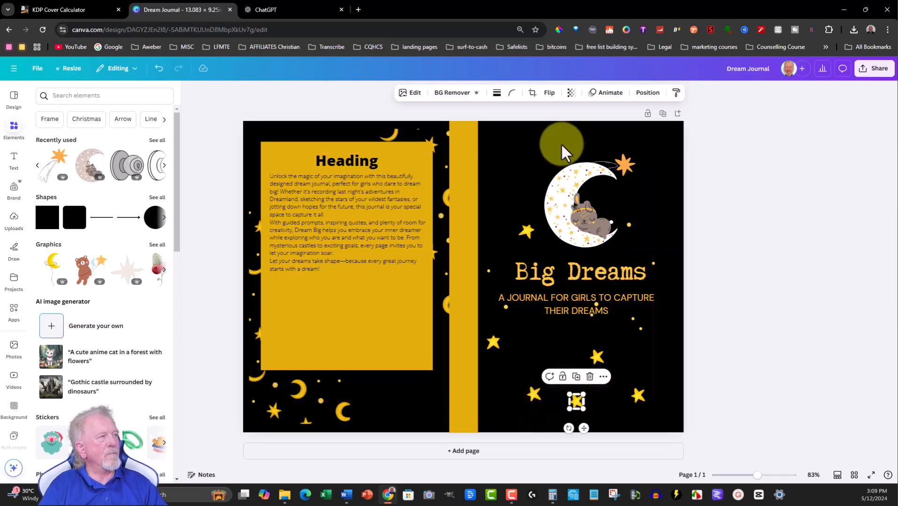
click(550, 93)
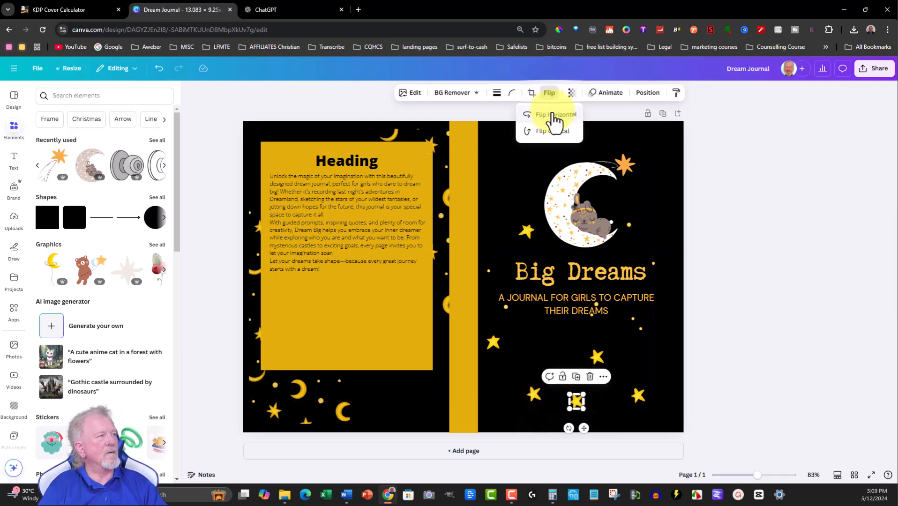
drag(577, 401, 521, 156)
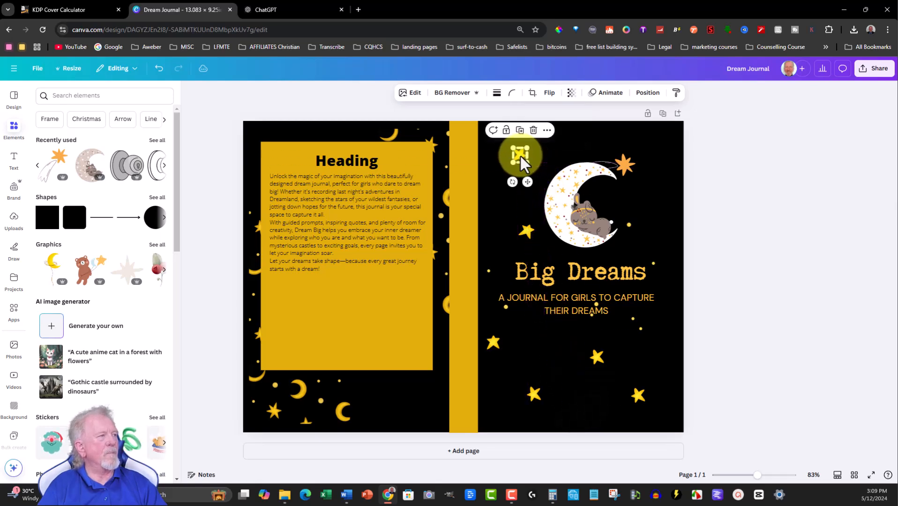
click(656, 144)
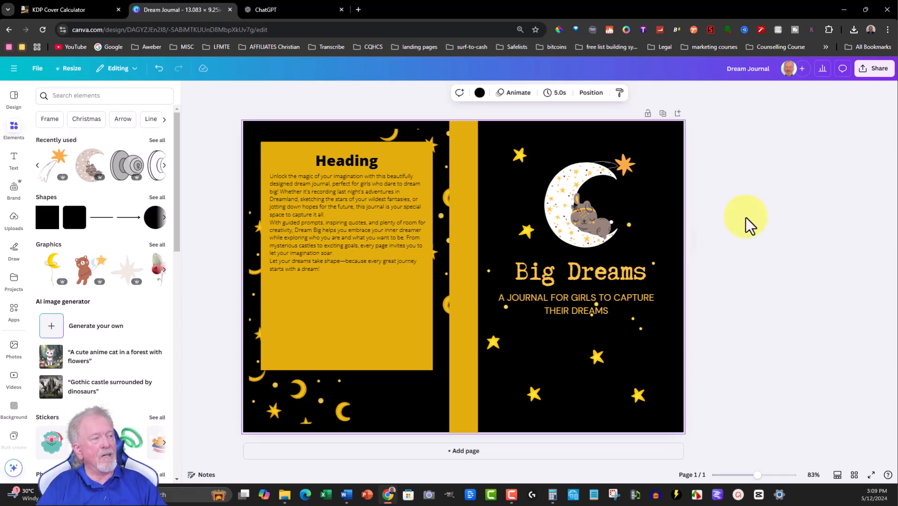
Step: Change the font of the front cover title "Big Dreams" to Open Sans Extra Bold
click(565, 271)
click(565, 271)
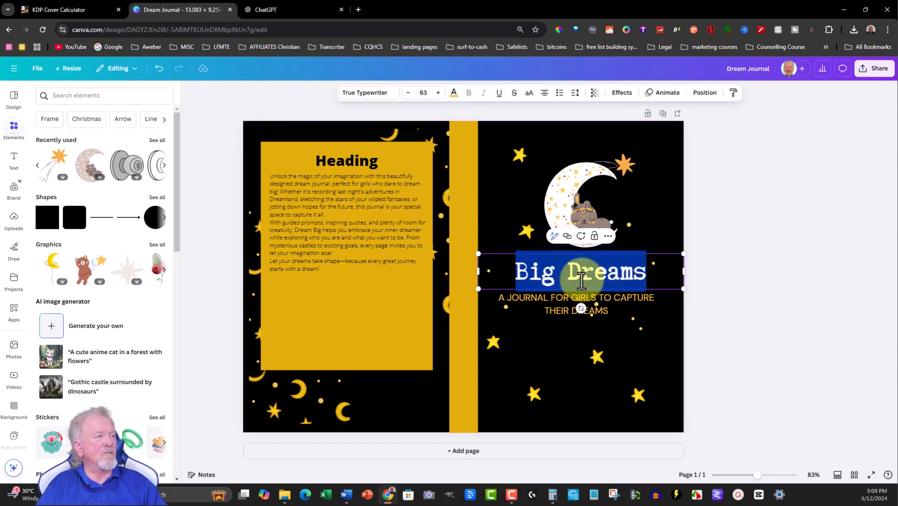
click(360, 93)
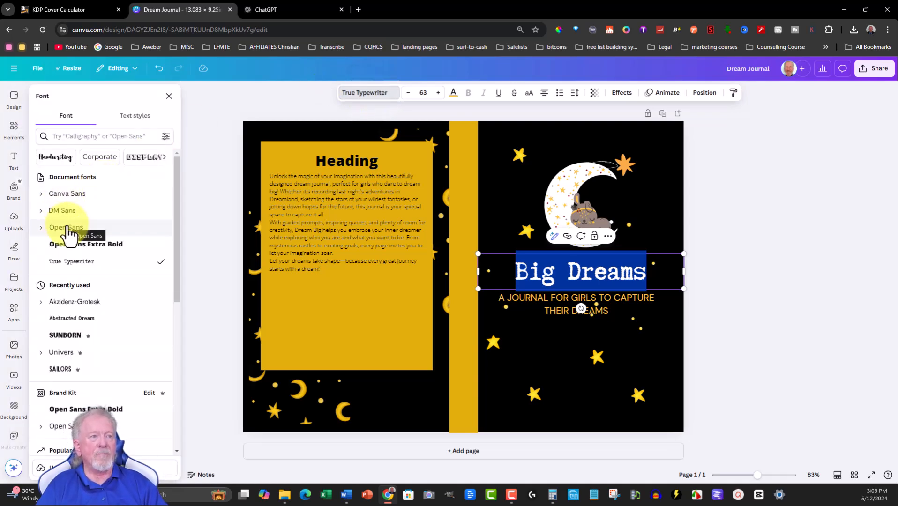
click(69, 253)
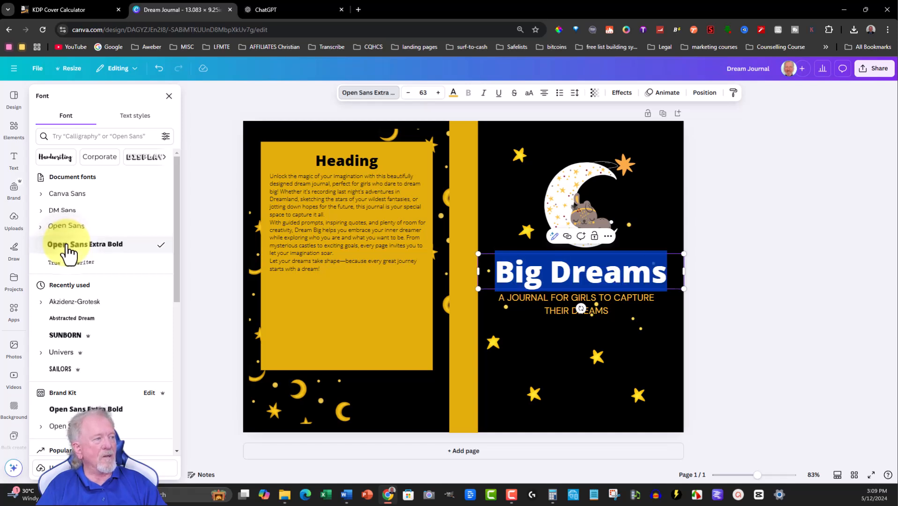
click(660, 135)
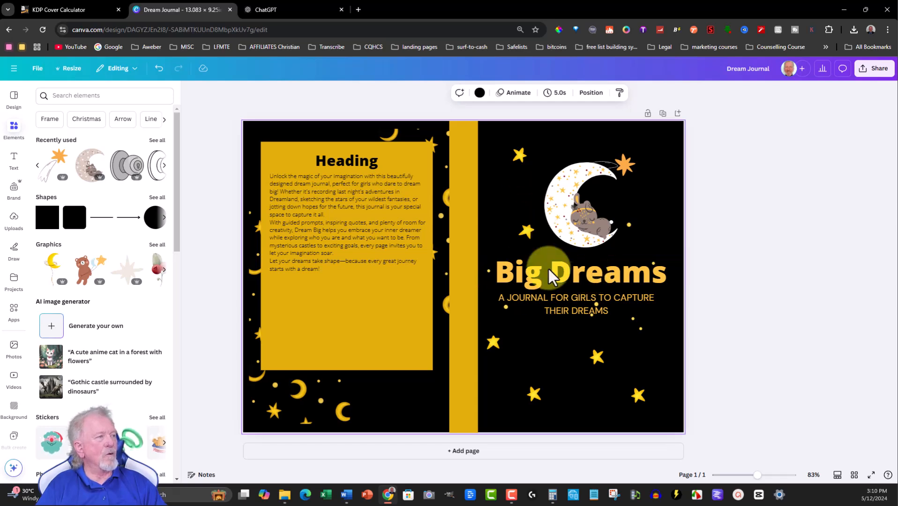
Step: Try other text alignments on the front cover title and return it to centred
click(567, 274)
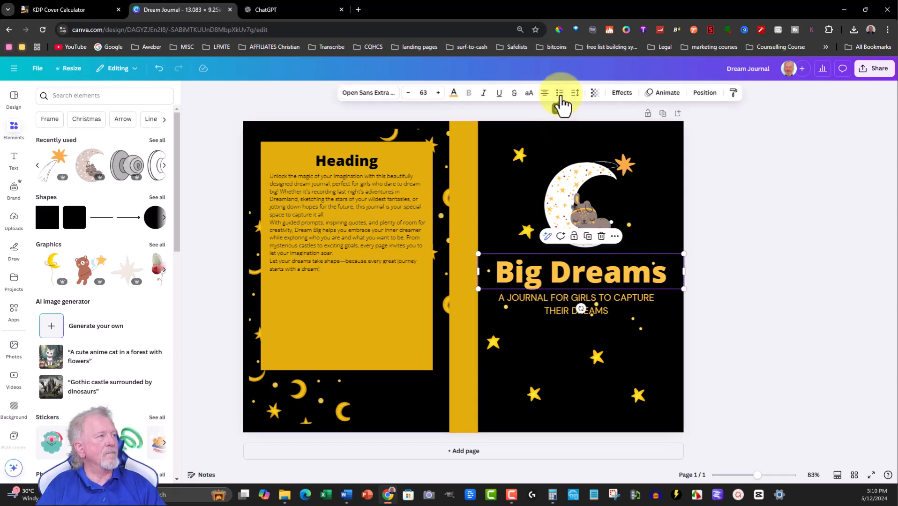
click(544, 94)
click(545, 94)
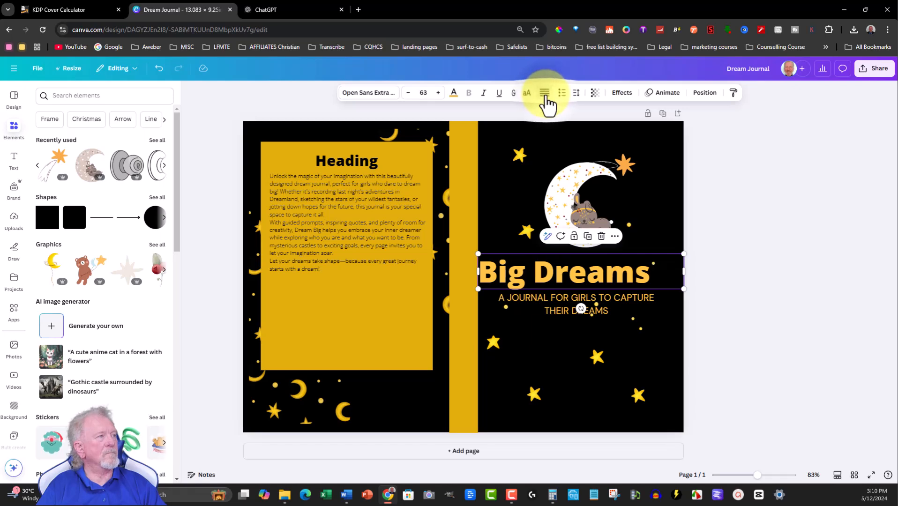
click(544, 94)
click(544, 93)
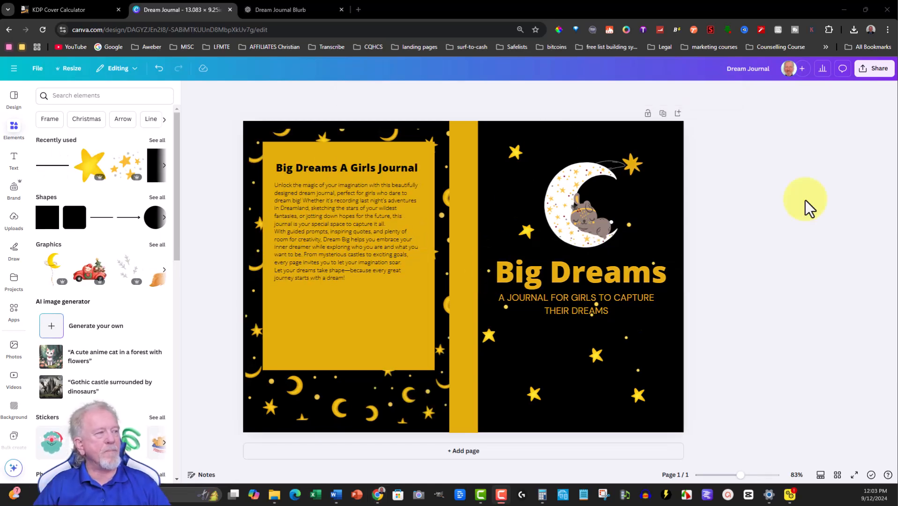
Step: Reduce the font size of the front cover title "Big Dreams" to 50
click(531, 271)
click(530, 271)
drag(545, 273, 504, 274)
click(515, 271)
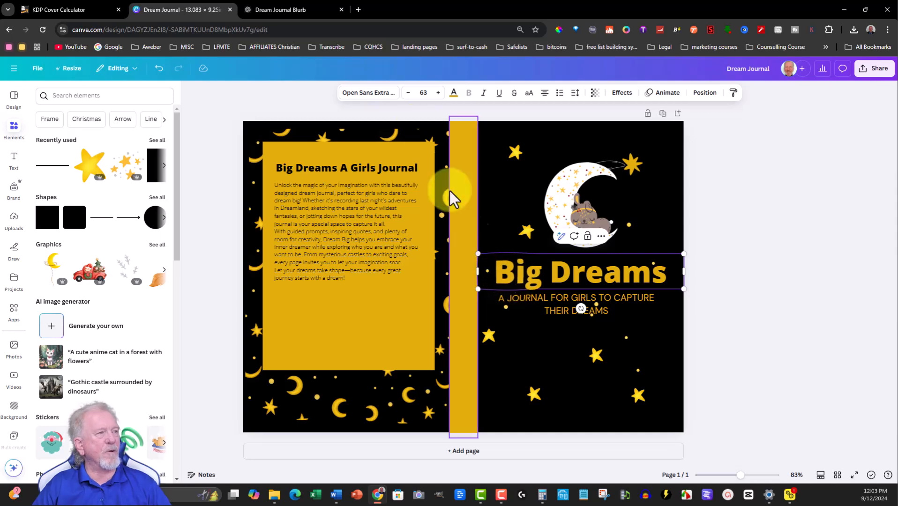
click(408, 93)
click(408, 94)
click(409, 93)
click(408, 93)
click(408, 93)
click(409, 93)
click(408, 93)
click(409, 93)
click(408, 93)
click(408, 93)
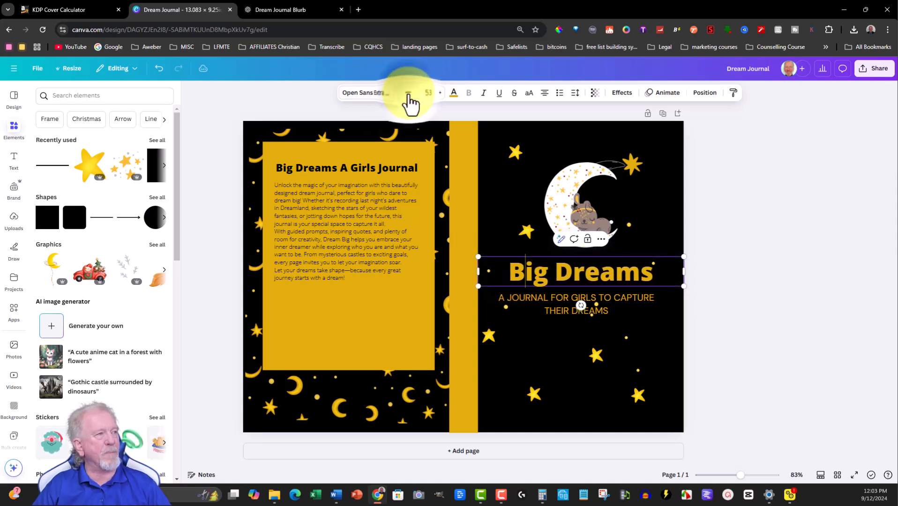
click(409, 94)
click(408, 94)
click(408, 94)
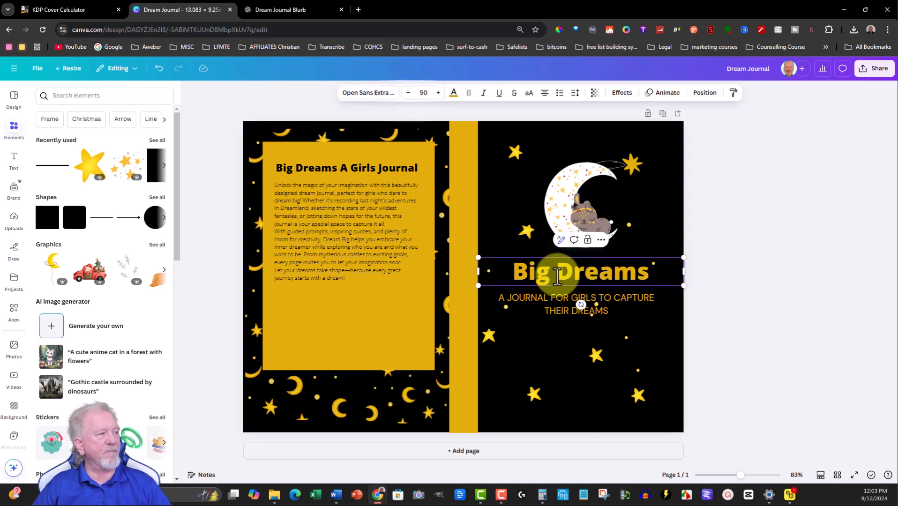
Step: Replace the word "Big" with "Sweet" in both the front cover title and the back panel heading
drag(542, 270, 511, 261)
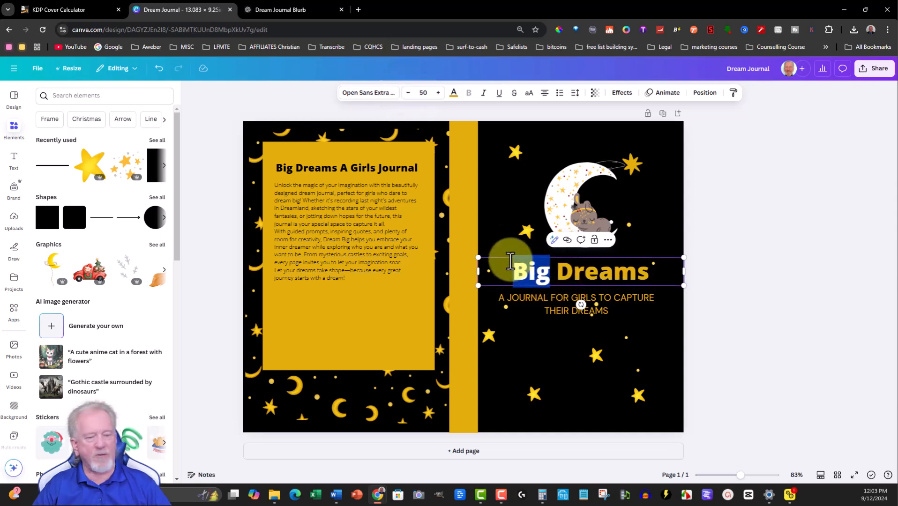
text(Sweet)
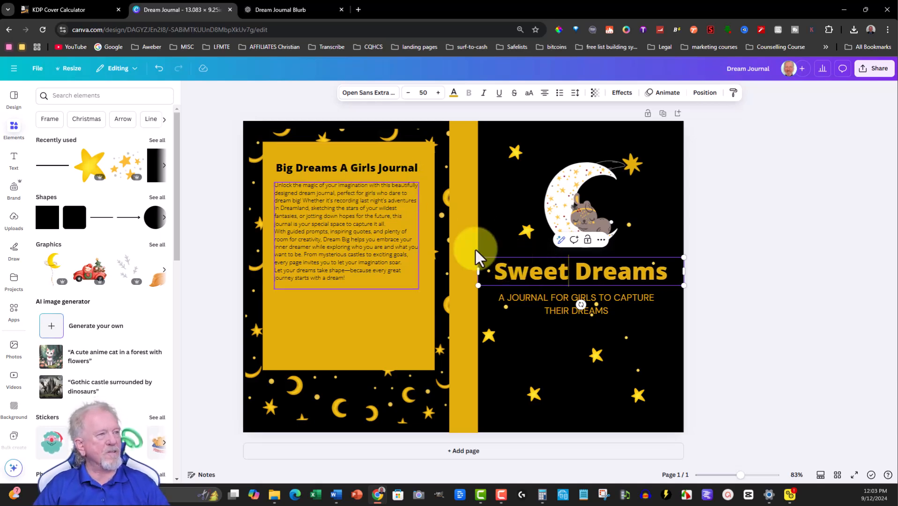
click(292, 168)
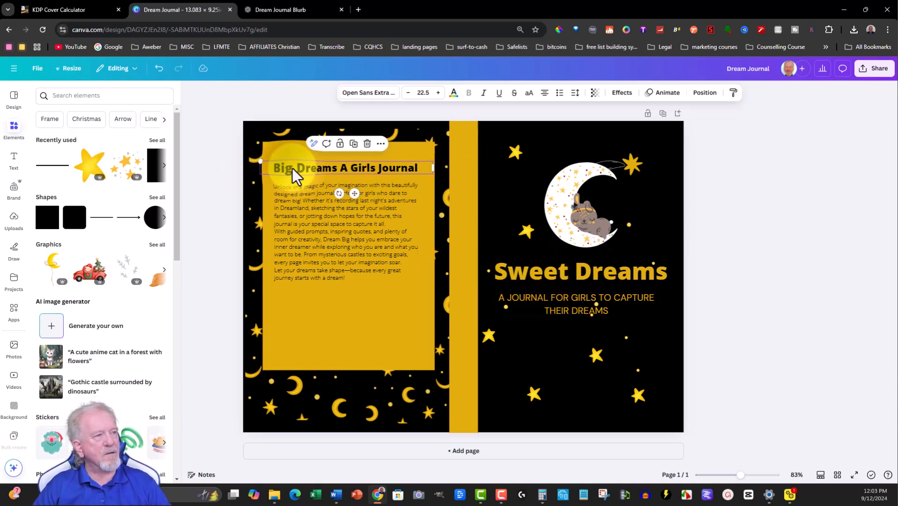
double_click(280, 168)
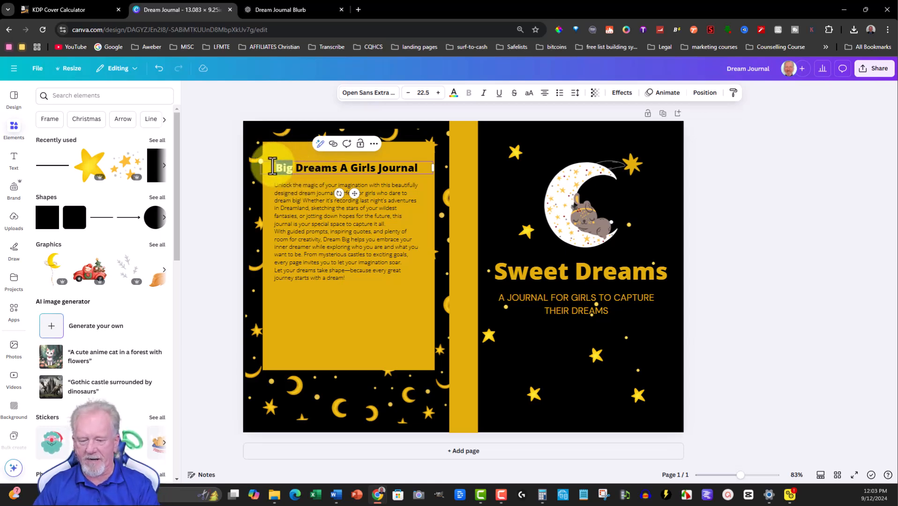
text(Sweet)
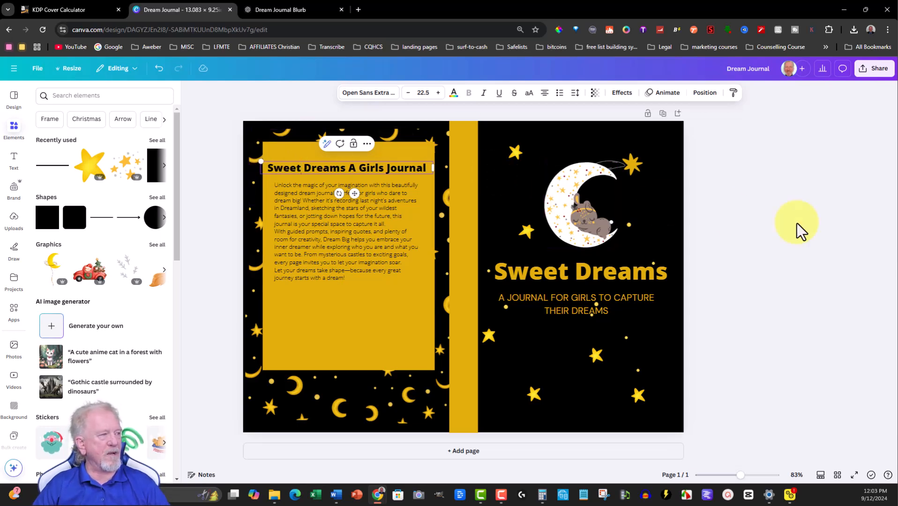
Step: Download the cover design as PDF Print and save it as Dream Journal.pdf in the proposed KDP covers folder
click(870, 75)
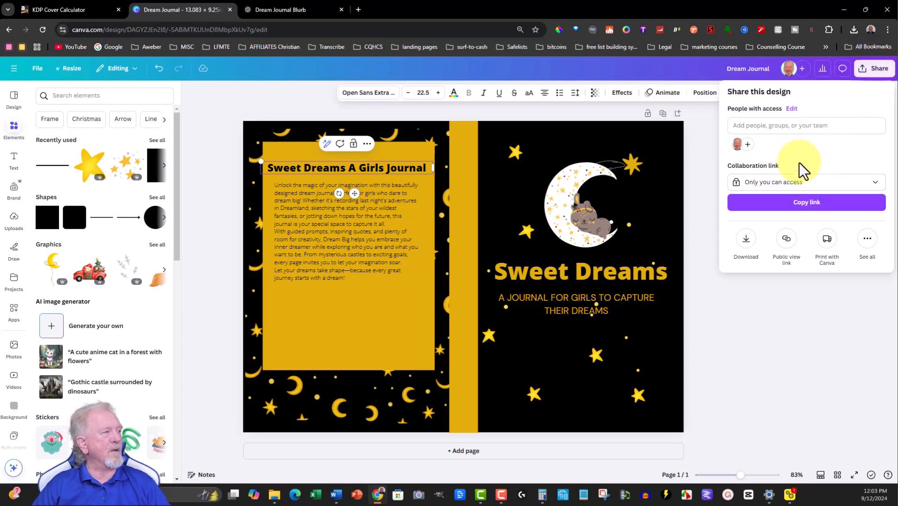
click(746, 240)
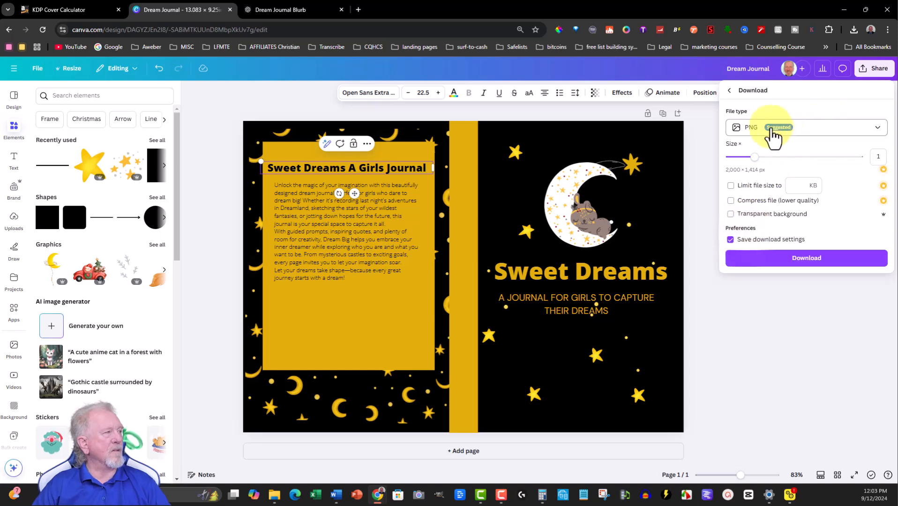
click(878, 130)
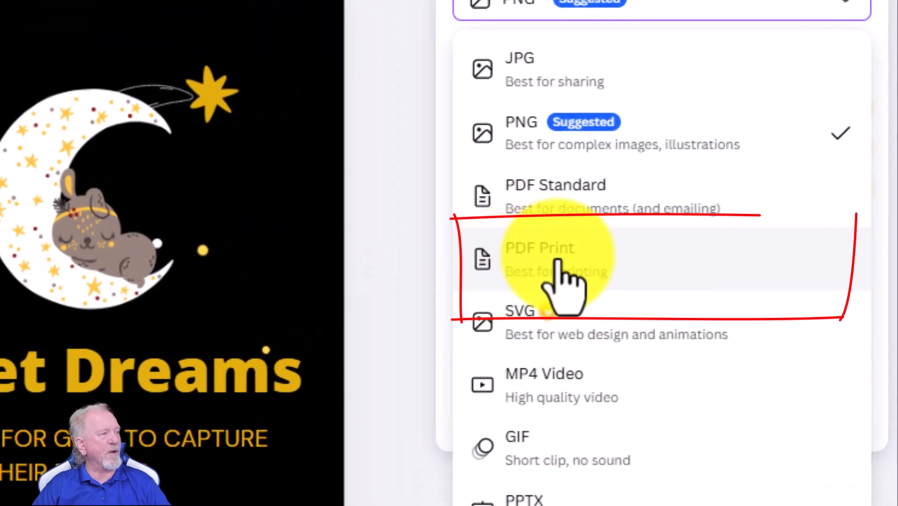
click(515, 276)
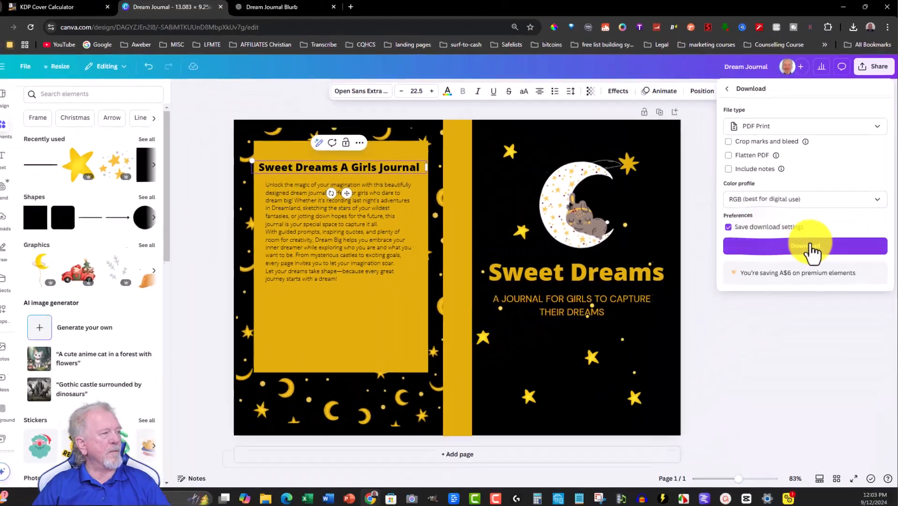
click(811, 247)
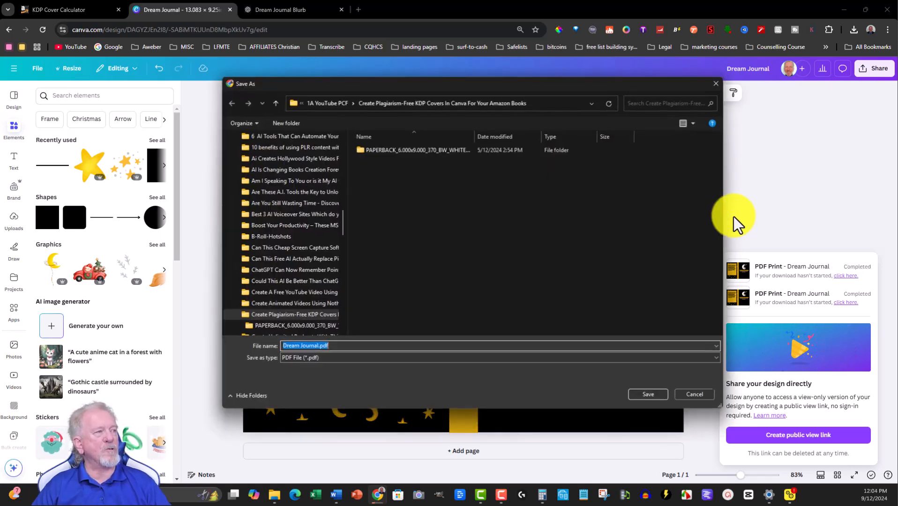
click(653, 394)
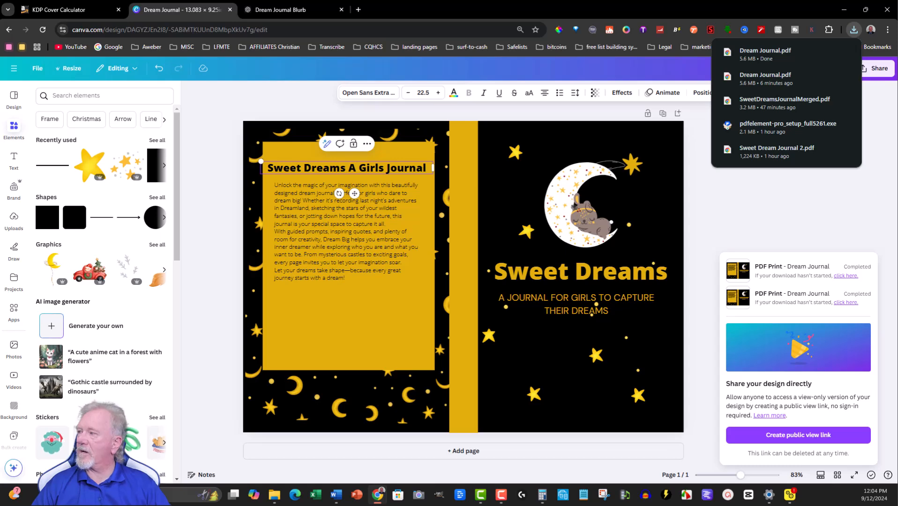
Step: Open the newly downloaded Dream Journal.pdf in the browser and check the whole exported cover
click(768, 54)
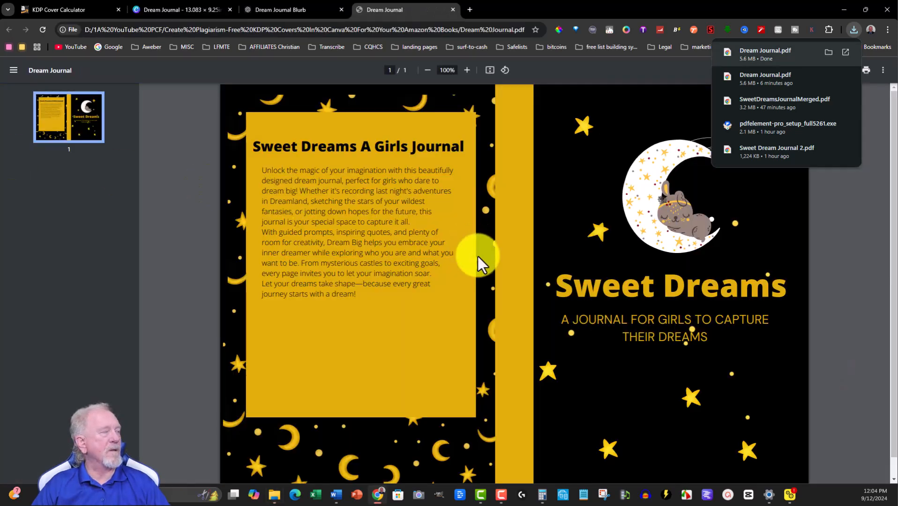
click(876, 208)
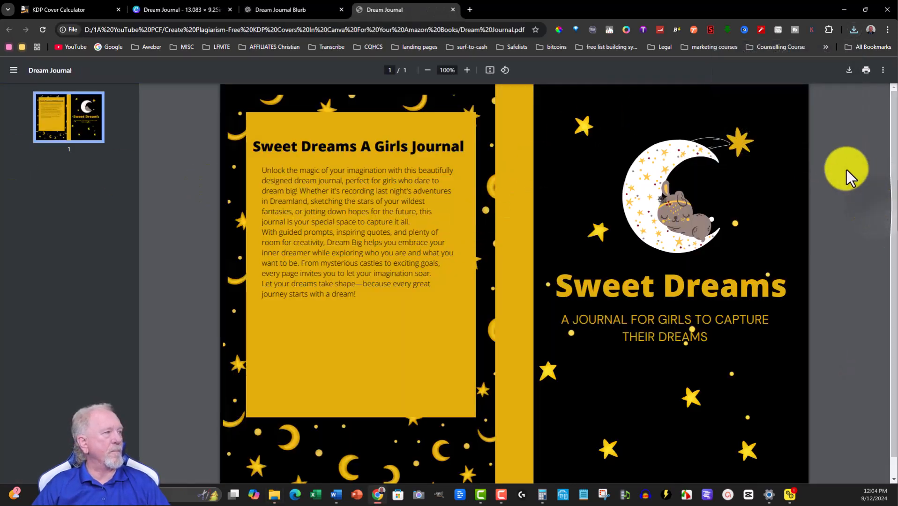
scroll(843, 176, down, 1)
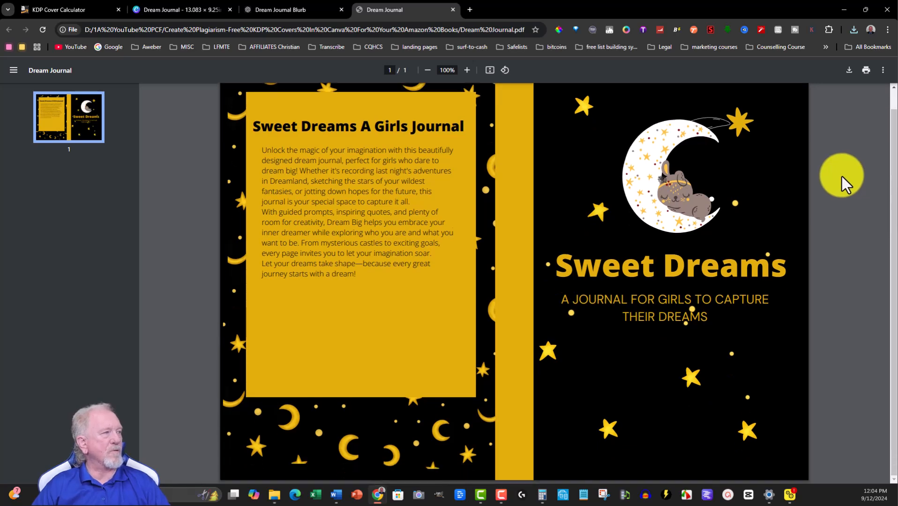
scroll(842, 176, down, 3)
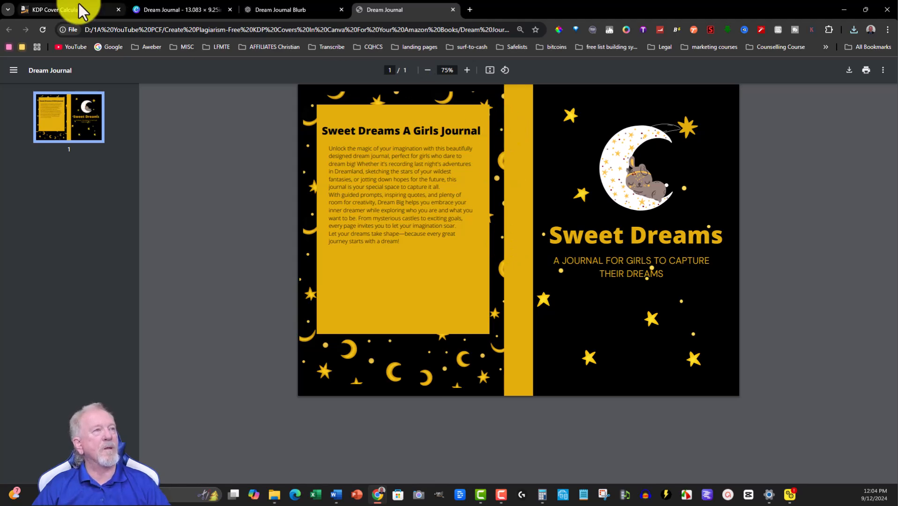
Step: Return to the Canva design and nudge the back panel heading slightly so it is centred on the yellow panel
click(161, 7)
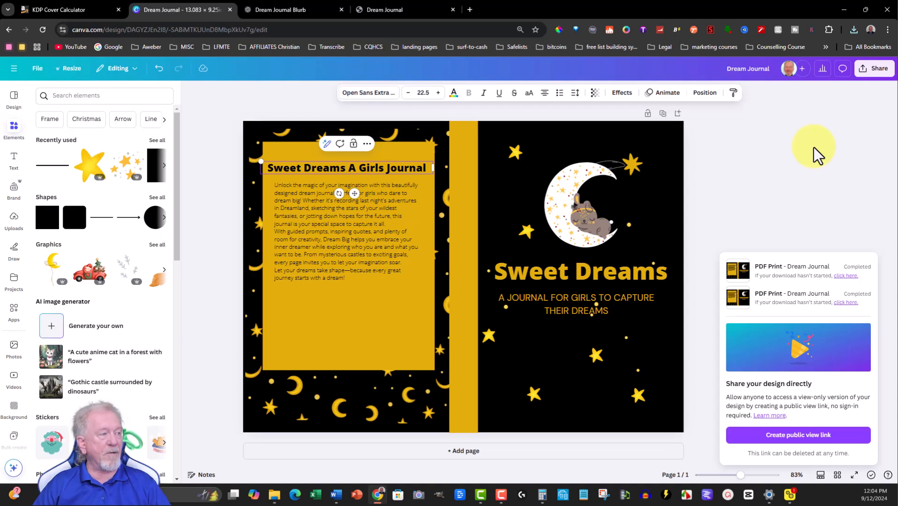
drag(353, 191, 354, 190)
click(842, 179)
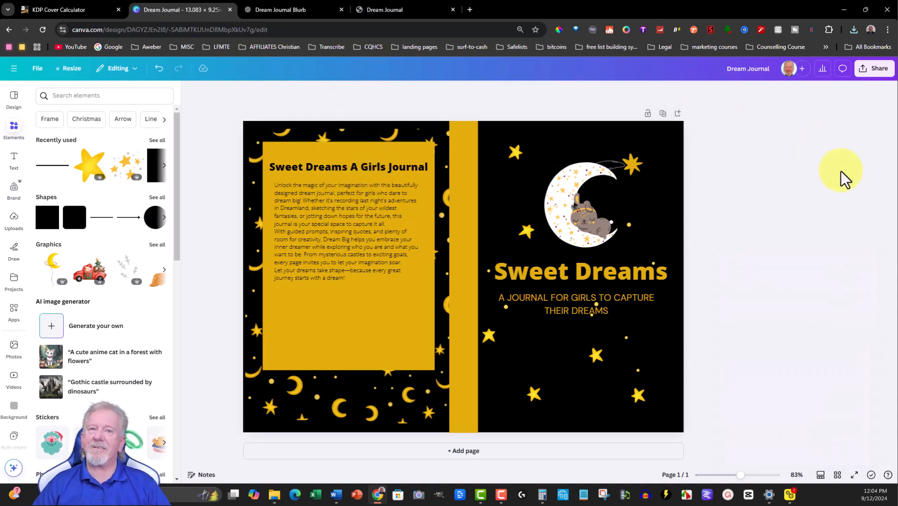